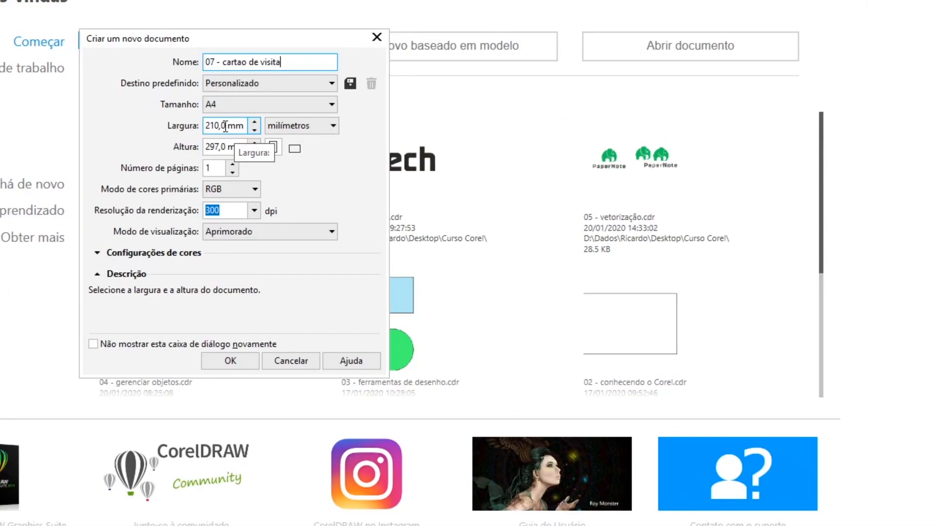
Step: Set the page to 90 mm wide by 48 mm high in CMYK mode and create the document
left_click(225, 126)
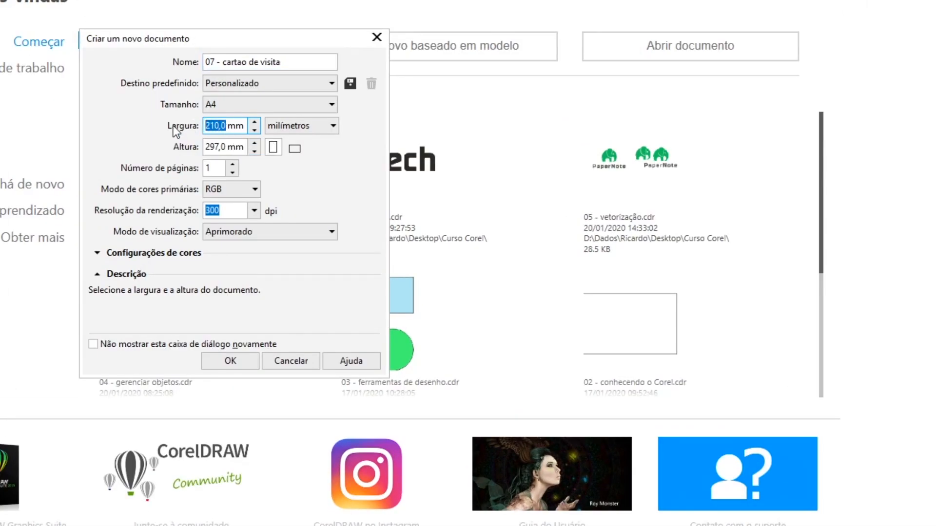
type("90")
key("Tab")
key("Tab")
type("48")
key("Tab")
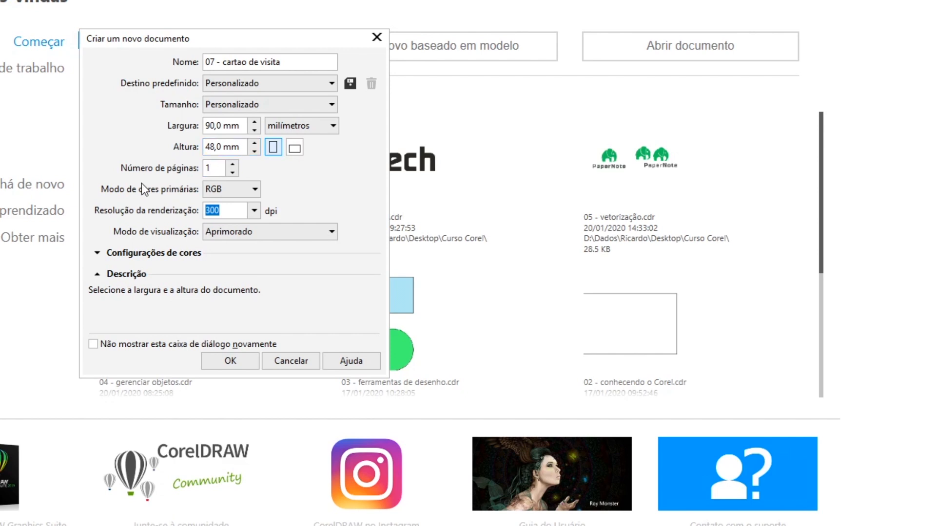
left_click(248, 191)
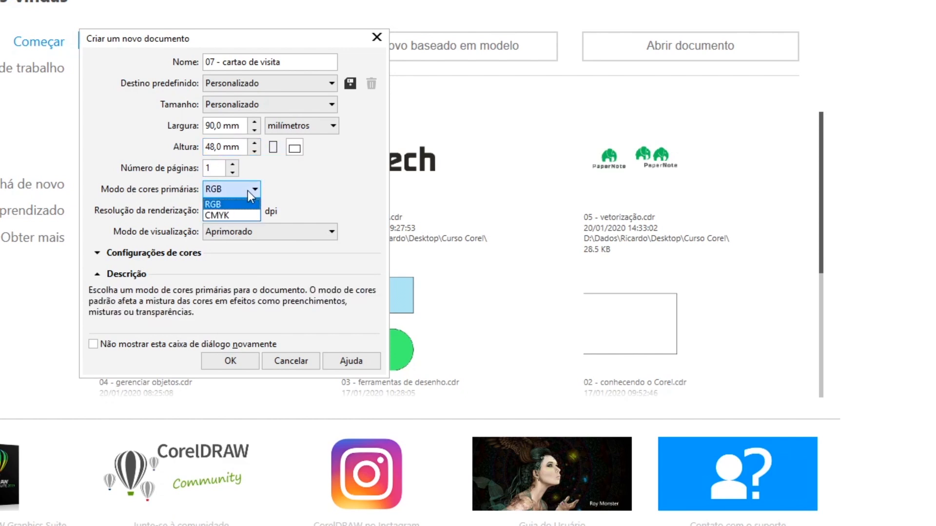
left_click(235, 215)
left_click(235, 213)
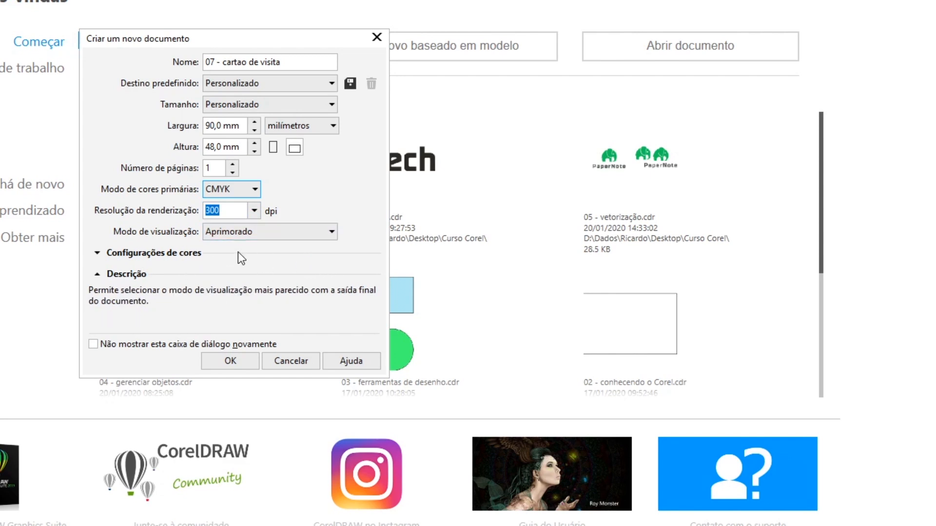
left_click(233, 360)
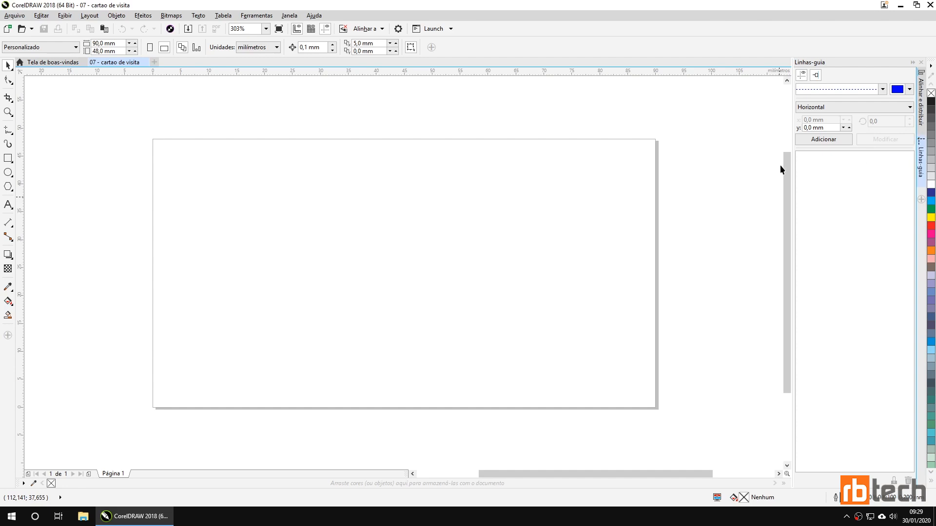
left_click(290, 15)
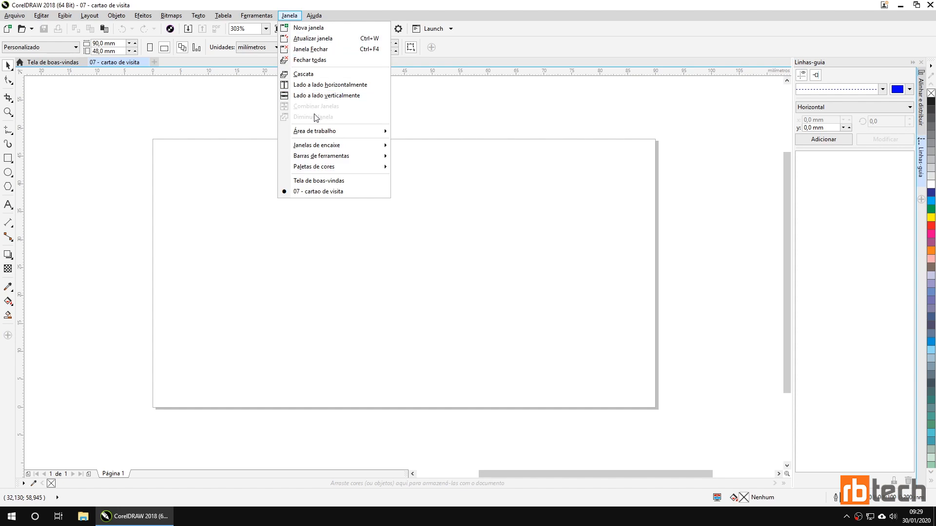
mouse_move(336, 145)
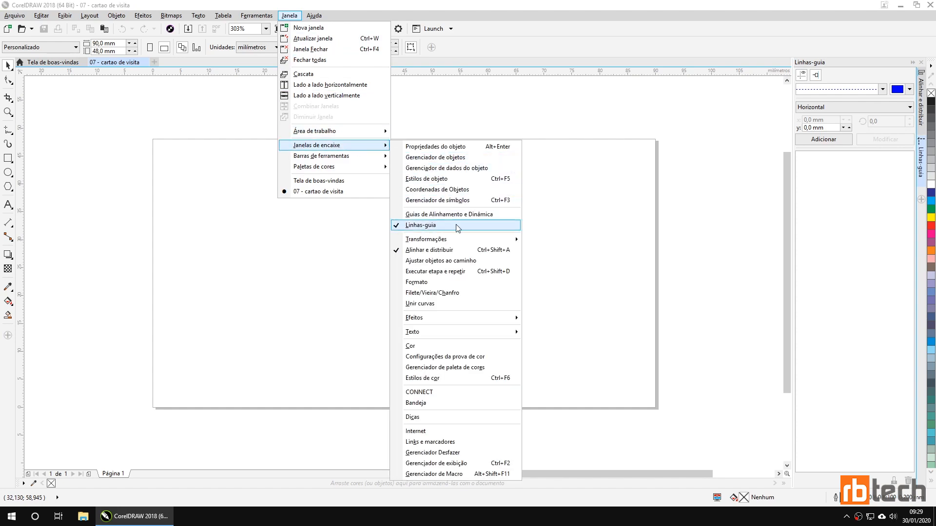
left_click(612, 214)
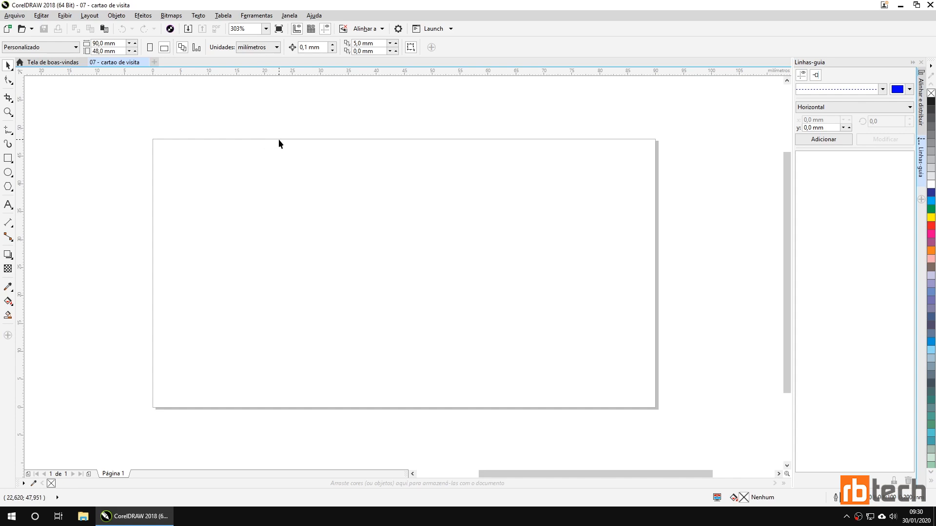
left_click_drag(280, 139, 145, 132)
left_click_drag(217, 139, 180, 129)
left_click_drag(252, 139, 225, 129)
left_click_drag(225, 128, 149, 122)
left_click_drag(153, 160, 127, 160)
left_click_drag(212, 140, 296, 125)
left_click_drag(344, 74, 345, 126)
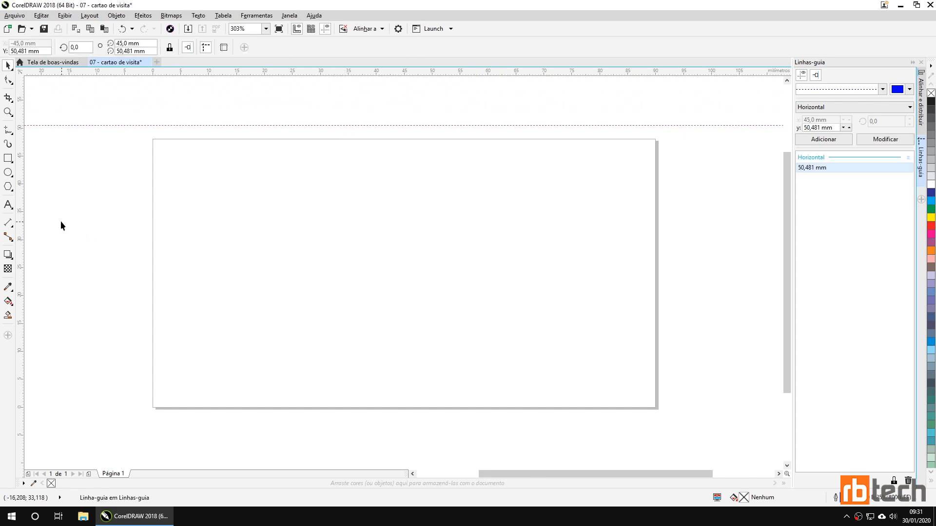
left_click_drag(23, 204, 136, 201)
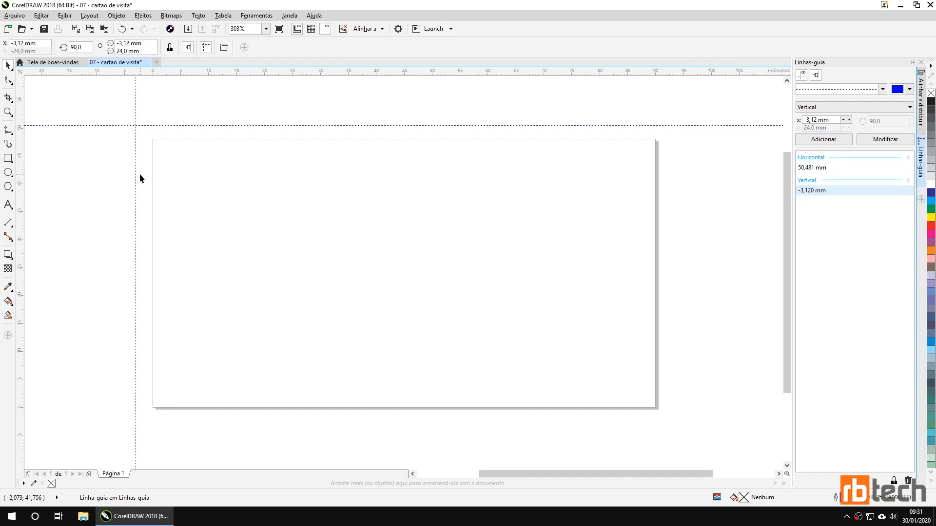
left_click_drag(137, 172, 109, 162)
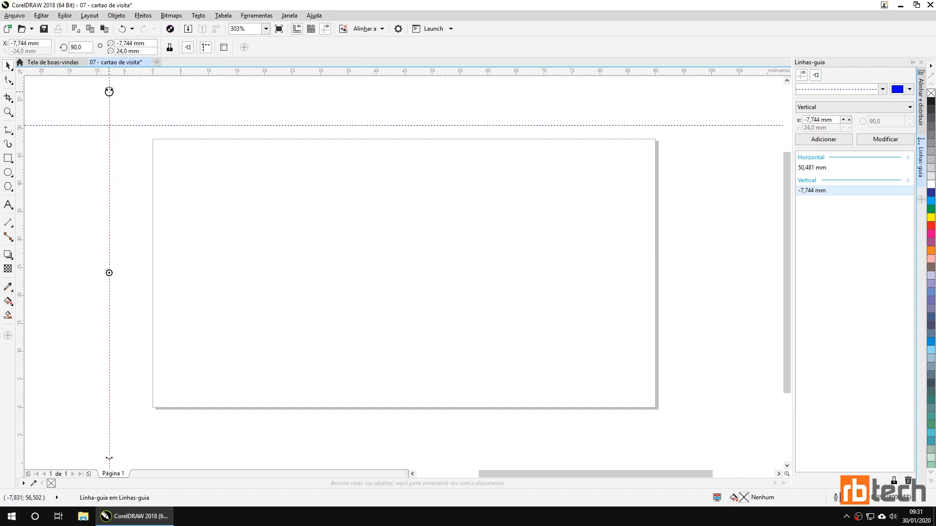
left_click_drag(109, 89, 222, 145)
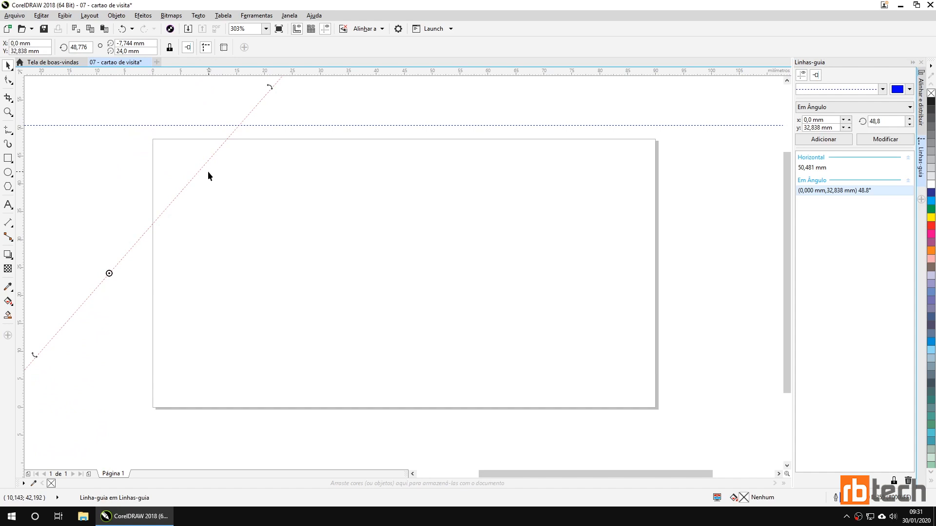
key("Delete")
left_click(243, 127)
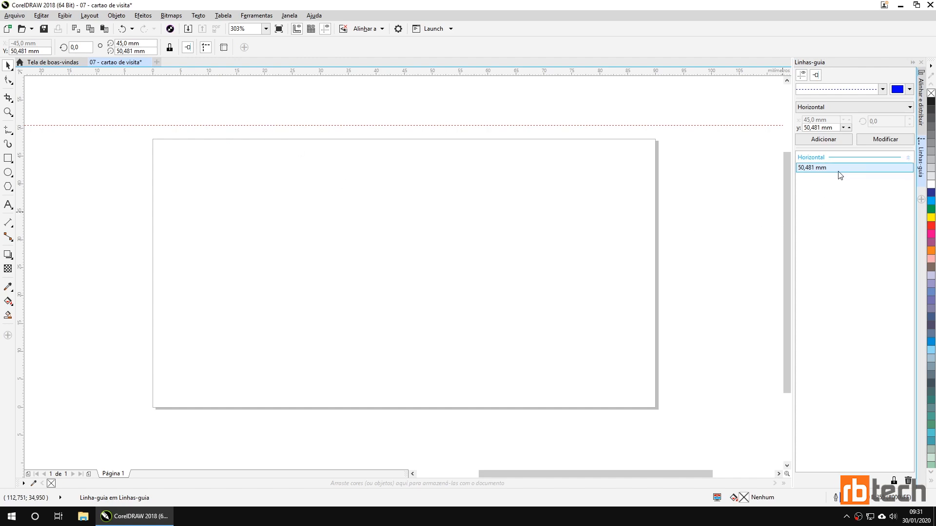
key("Delete")
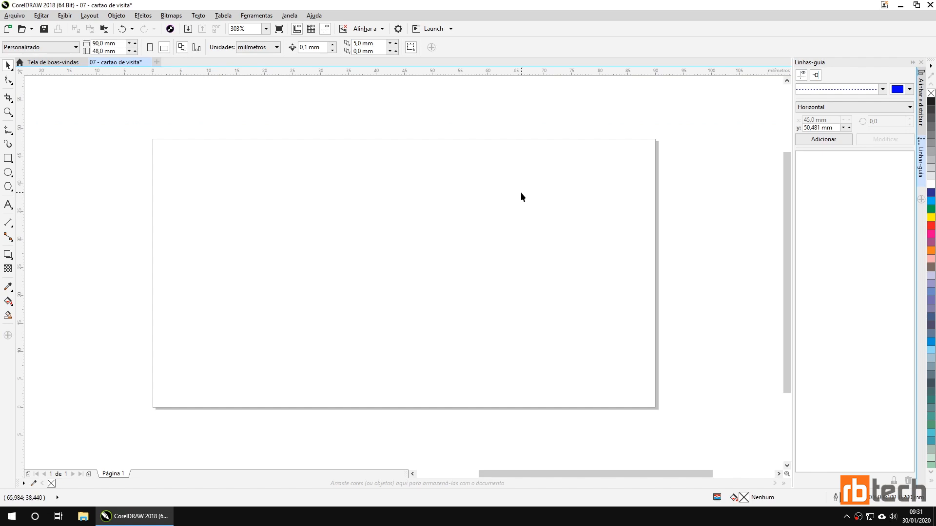
Step: Add horizontal guidelines at -3, 3 and 0 mm
double_click(834, 128)
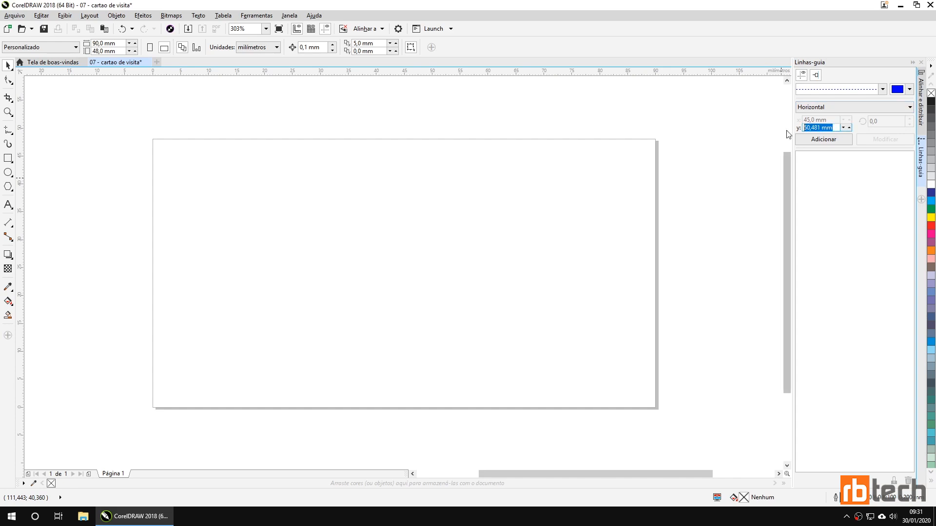
type("-3")
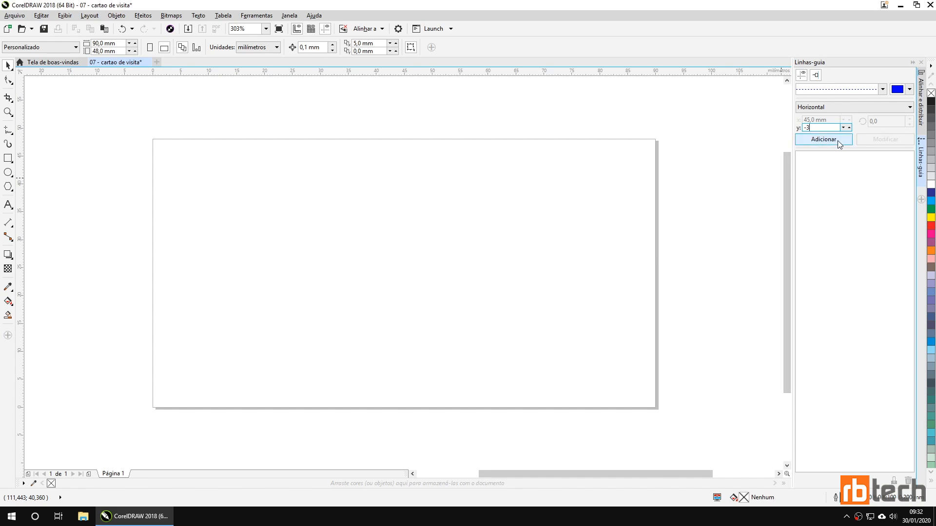
left_click(835, 141)
double_click(823, 128)
type("3")
left_click(800, 139)
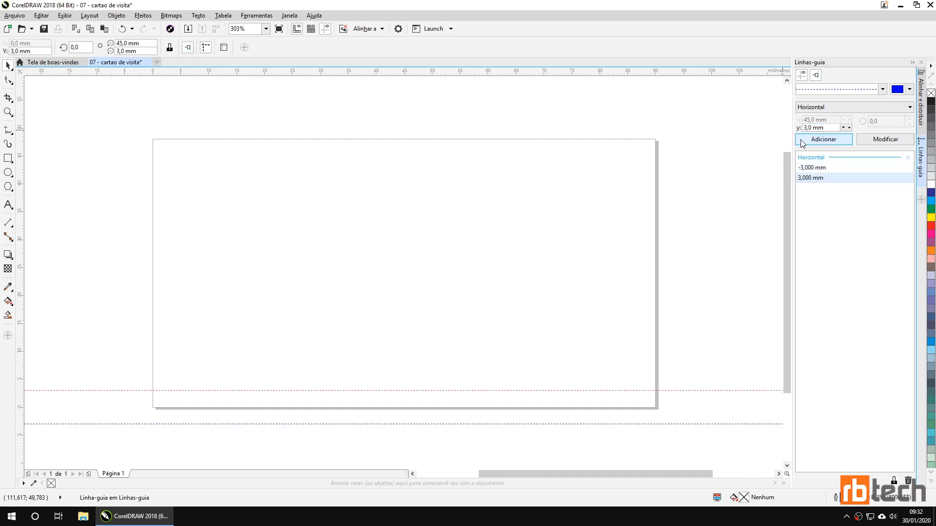
double_click(829, 128)
type("0")
left_click(842, 139)
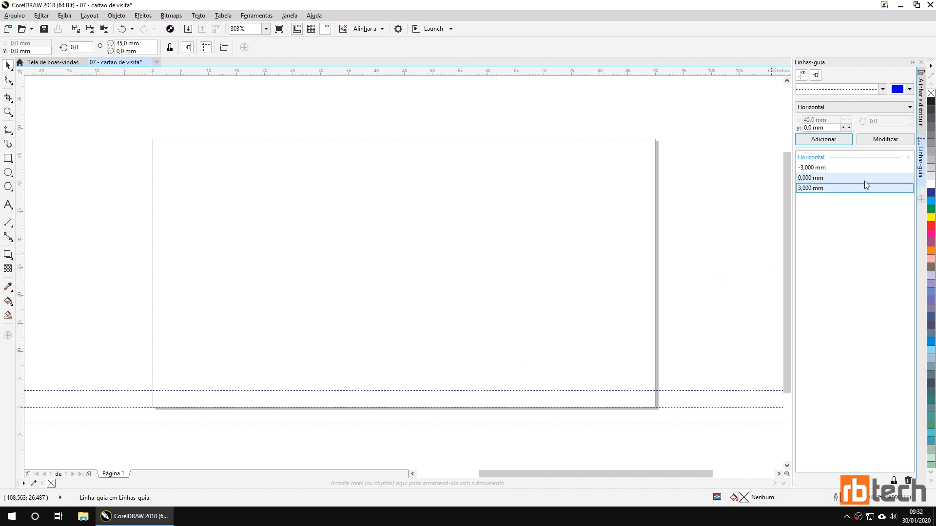
Step: Add horizontal guidelines at 48, 45 and 51 mm, then deselect
left_click(822, 127)
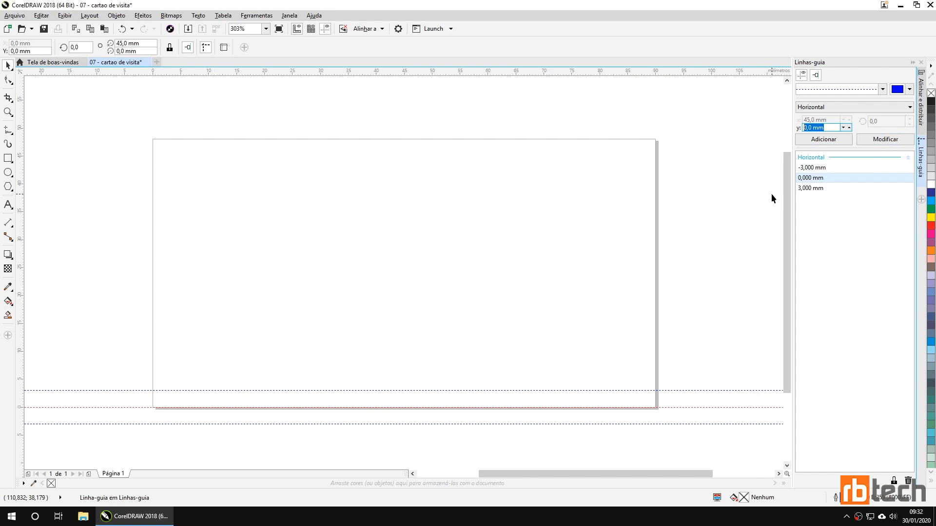
type("48")
left_click(810, 140)
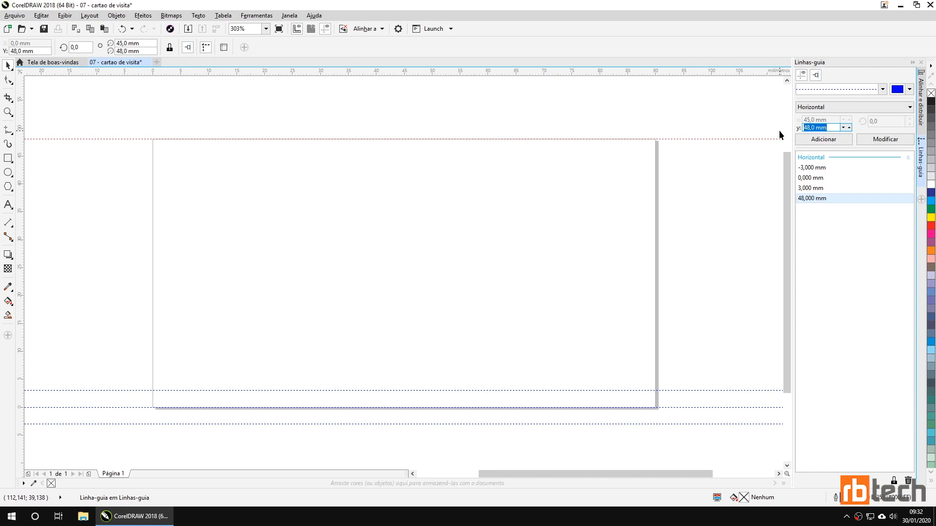
type("48")
key("Return")
type("45")
left_click(824, 139)
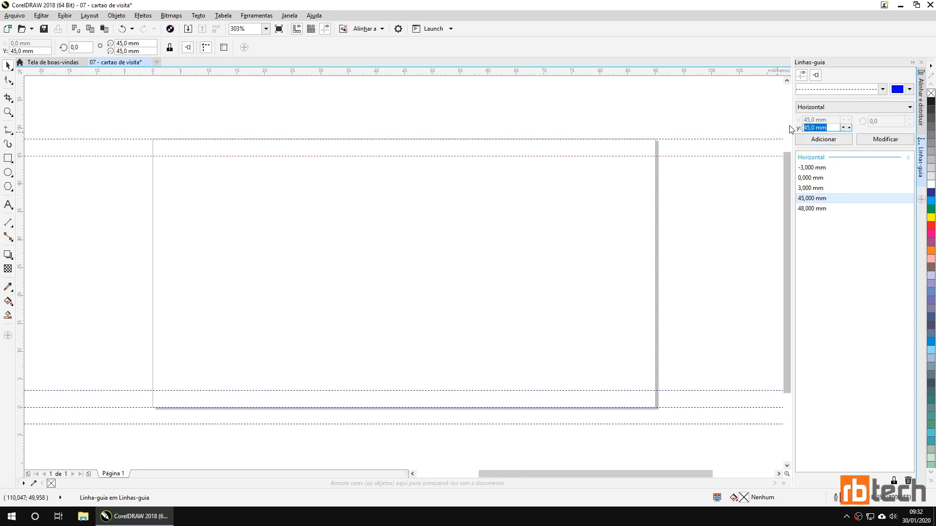
type("51")
left_click(821, 140)
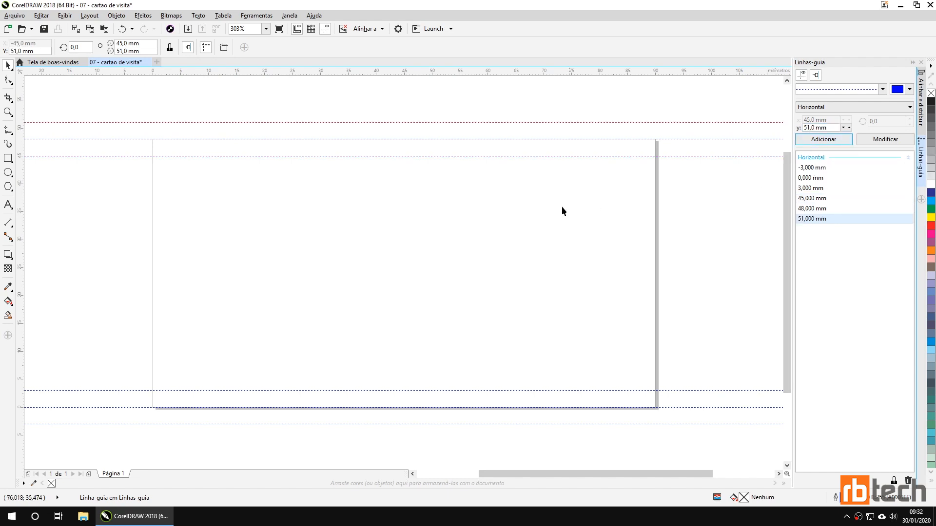
left_click(329, 130)
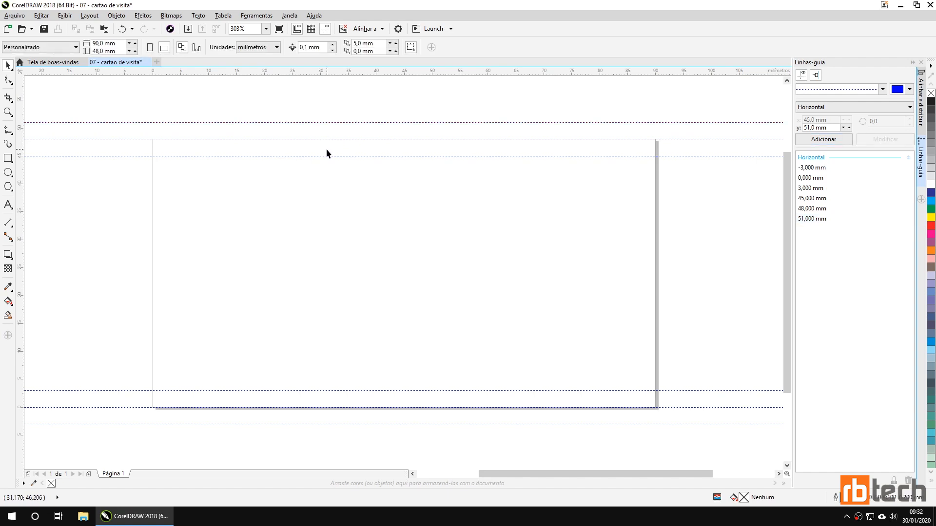
Step: Switch to vertical orientation and add guidelines at -3, 0 and 3 mm
left_click(831, 108)
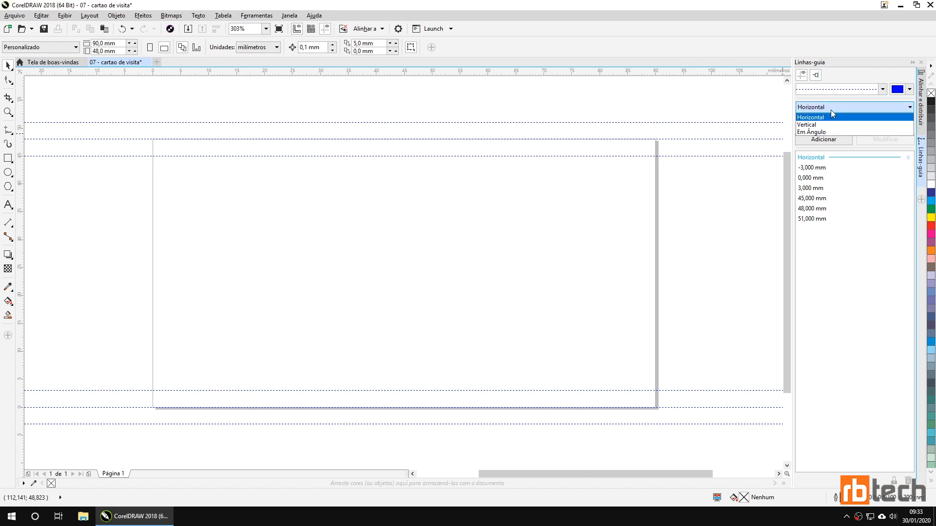
left_click(815, 126)
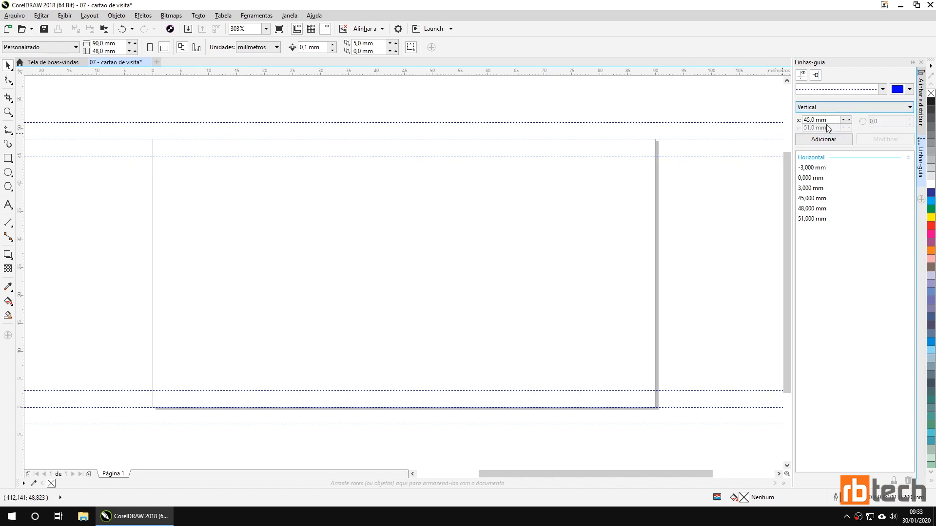
type("-3")
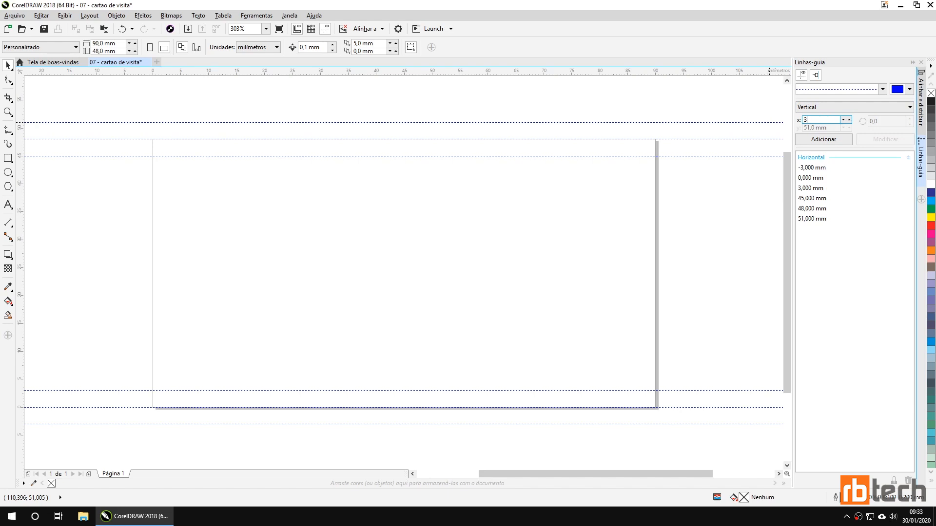
left_click(822, 140)
double_click(831, 120)
type("0")
key("Return")
double_click(831, 119)
type("3")
left_click(824, 140)
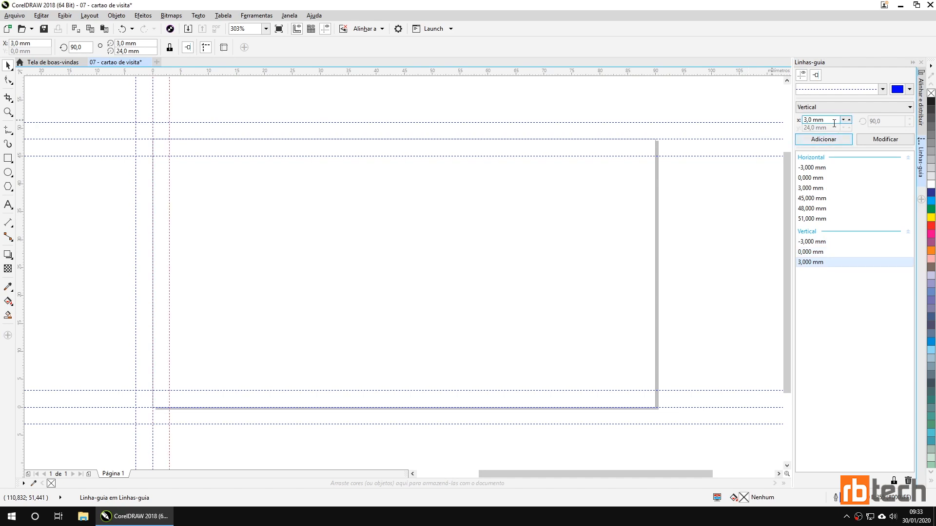
Step: Add vertical guidelines at 87, 90 and 93 mm, then deselect
double_click(831, 119)
type("87")
left_click(834, 141)
double_click(831, 119)
type("90")
left_click(834, 140)
double_click(831, 119)
type("93")
left_click(823, 139)
left_click(524, 231)
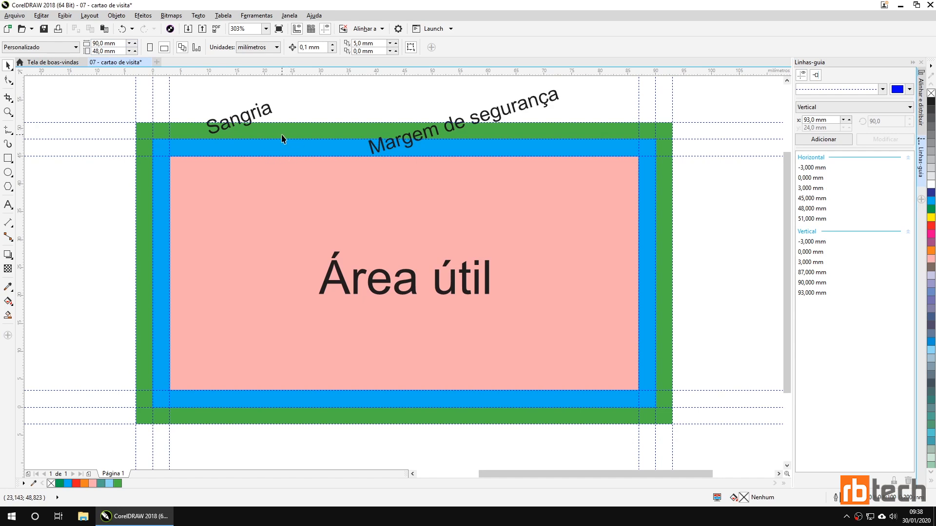
left_click(146, 132)
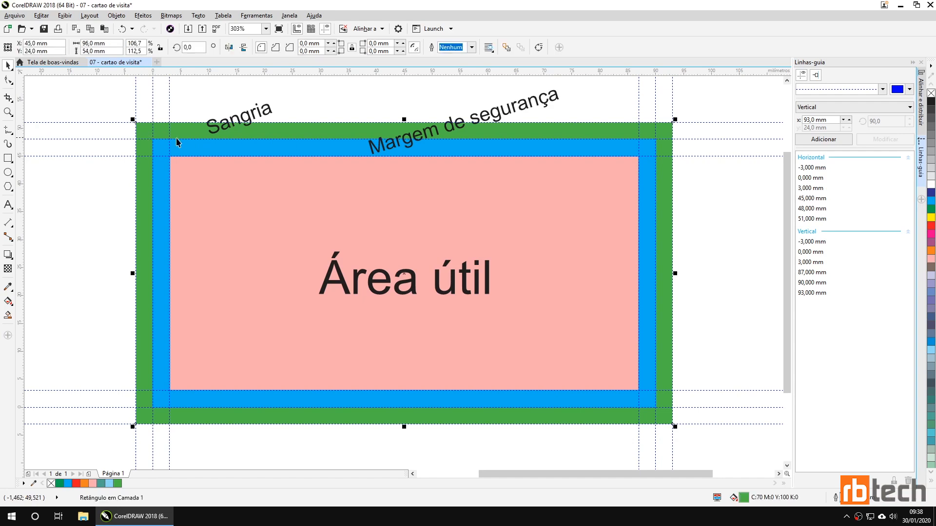
left_click(321, 94)
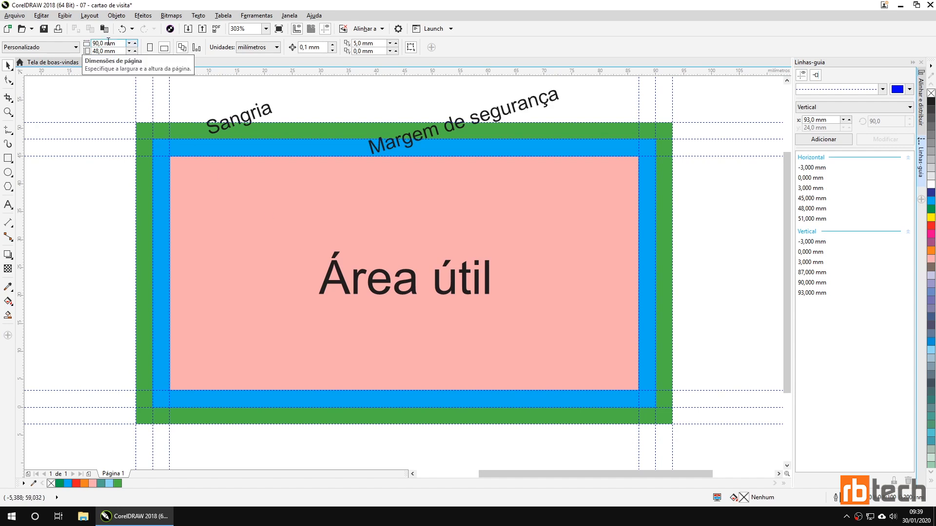
left_click(240, 207)
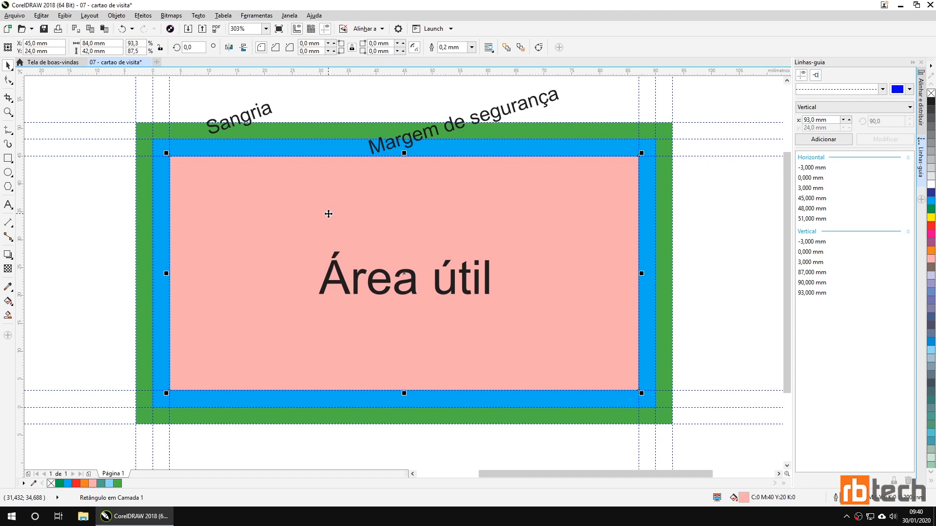
Step: Clear the pink rectangle's selection, then select all objects on the page
left_click(71, 264)
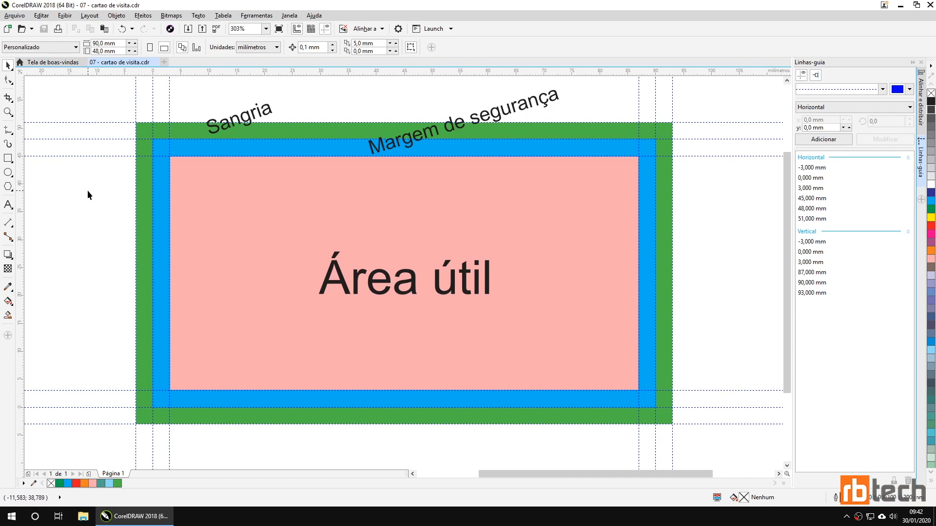
double_click(8, 65)
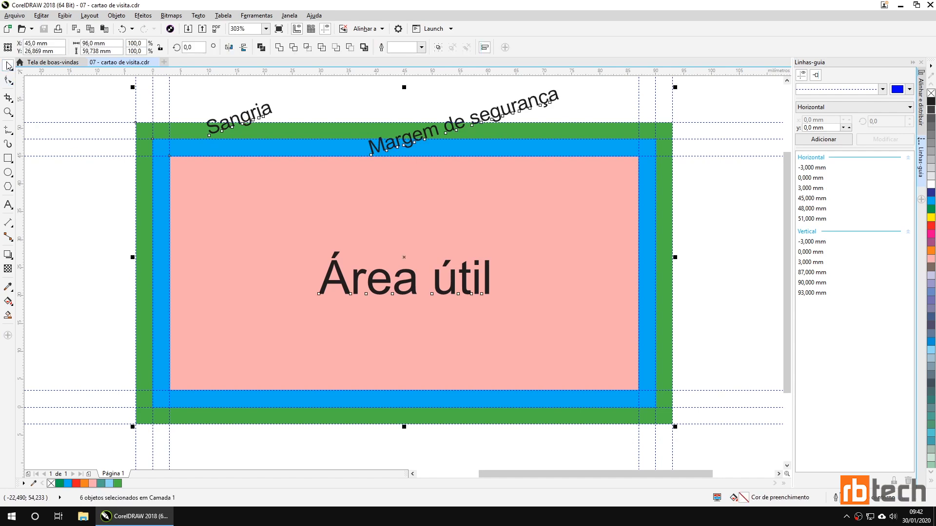
Step: Select all six rectangles and labels, delete them, and save the card
left_click(87, 210)
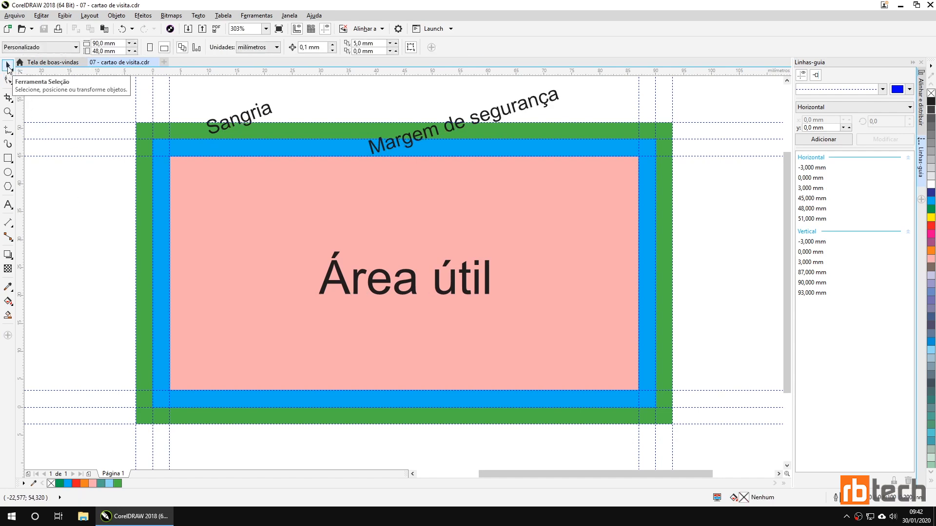
double_click(9, 66)
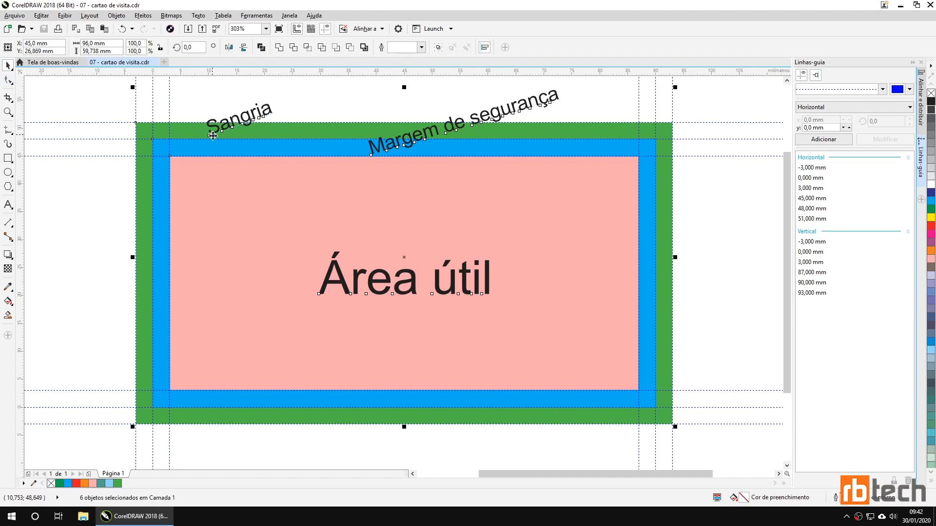
key("Delete")
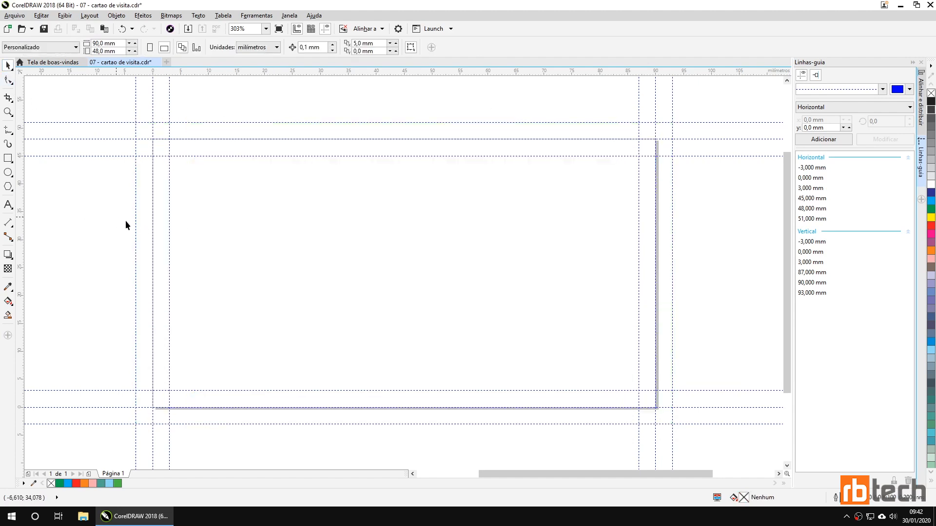
key("ctrl+s")
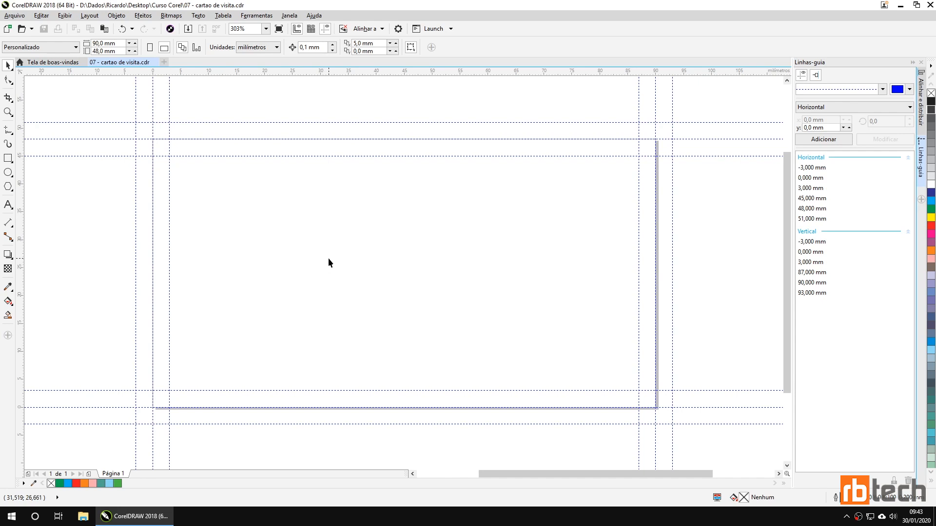
Step: Save as template 'Cartao de visita.cdt' with template name Cartao de visita, then close it
left_click(17, 18)
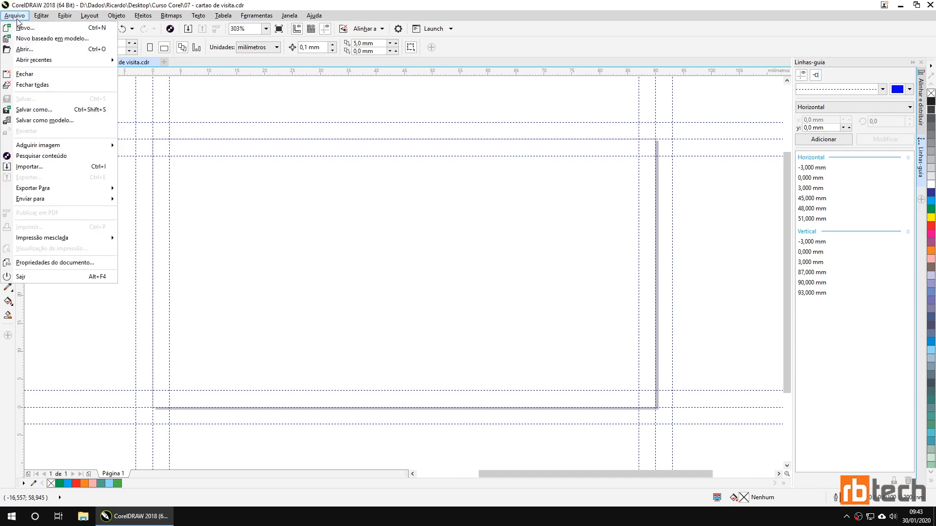
left_click(44, 120)
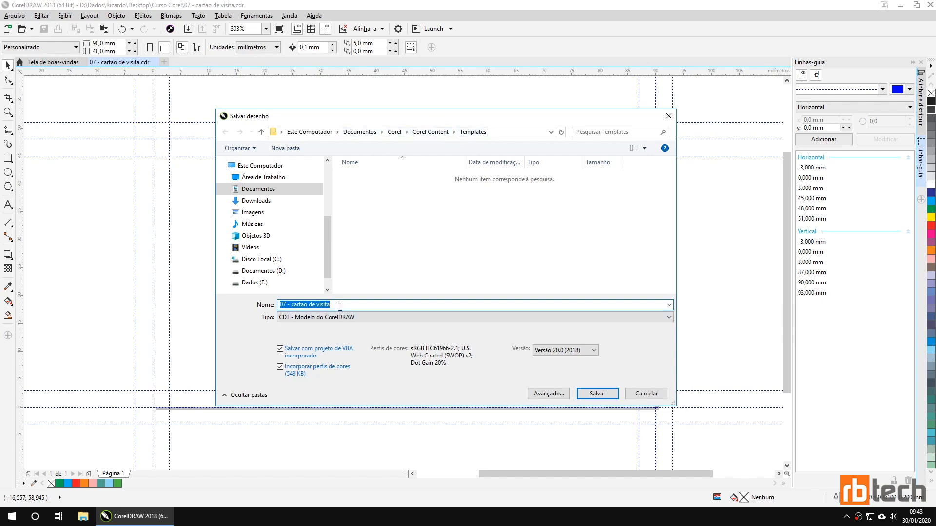
type("Cartao de visita")
left_click(585, 391)
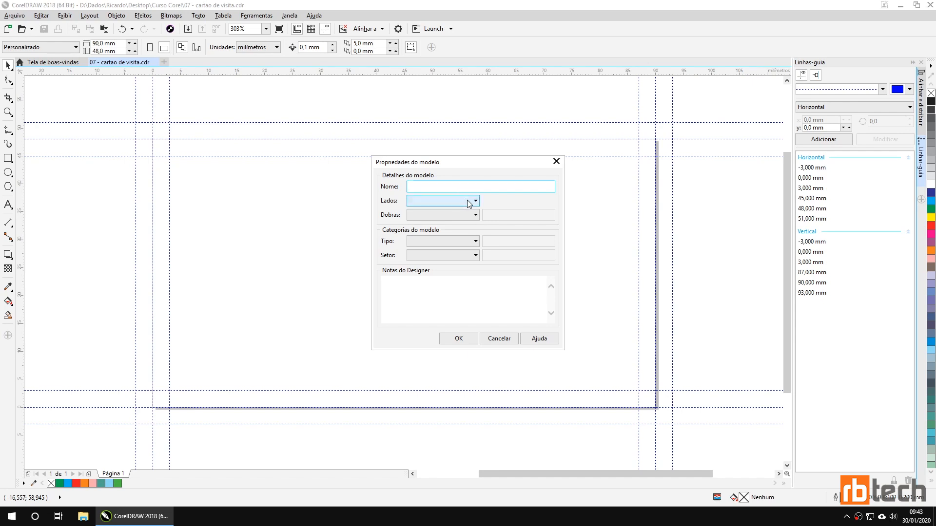
type("Cartao de visita")
left_click(437, 306)
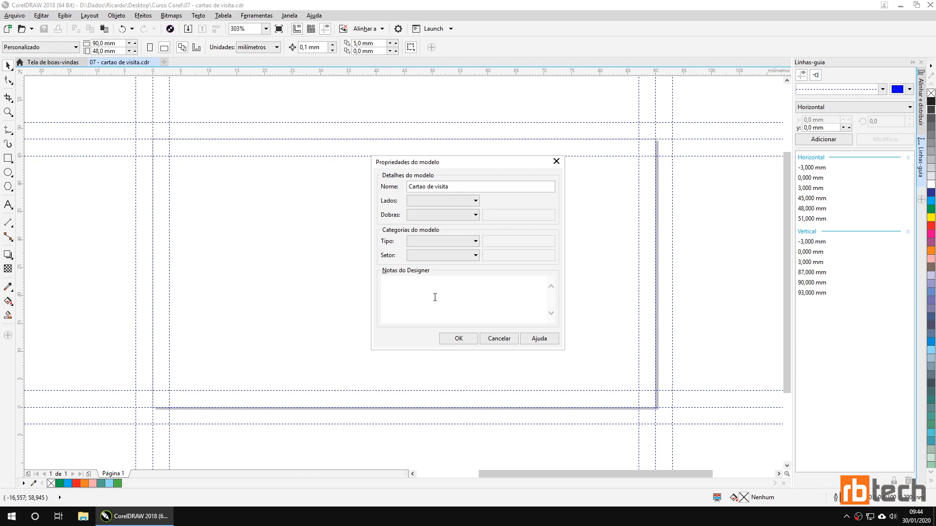
left_click(457, 339)
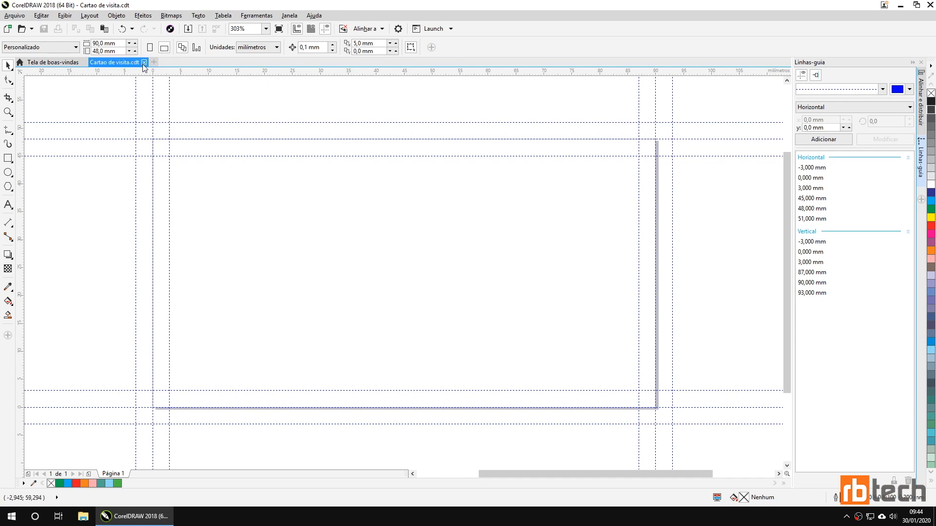
left_click(143, 63)
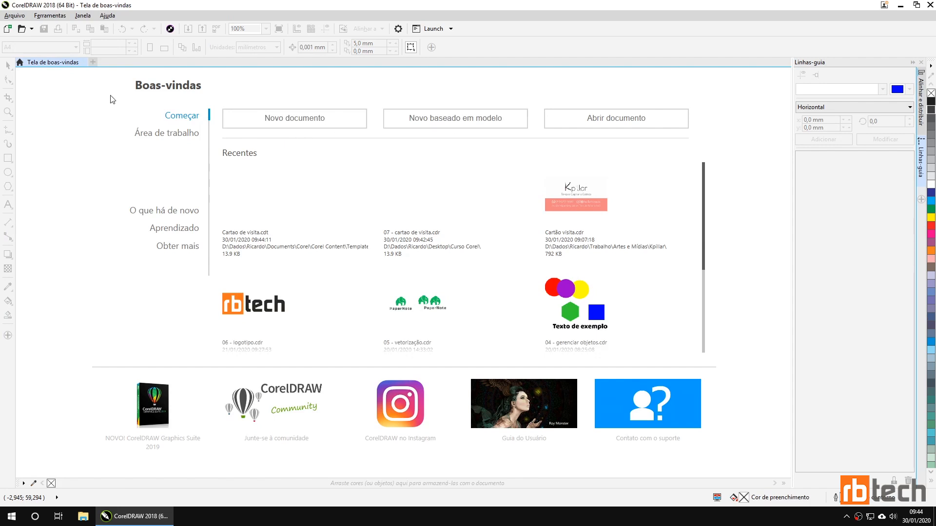
Step: Start a new document from Cartao de visita.cdt under My templates
left_click(14, 15)
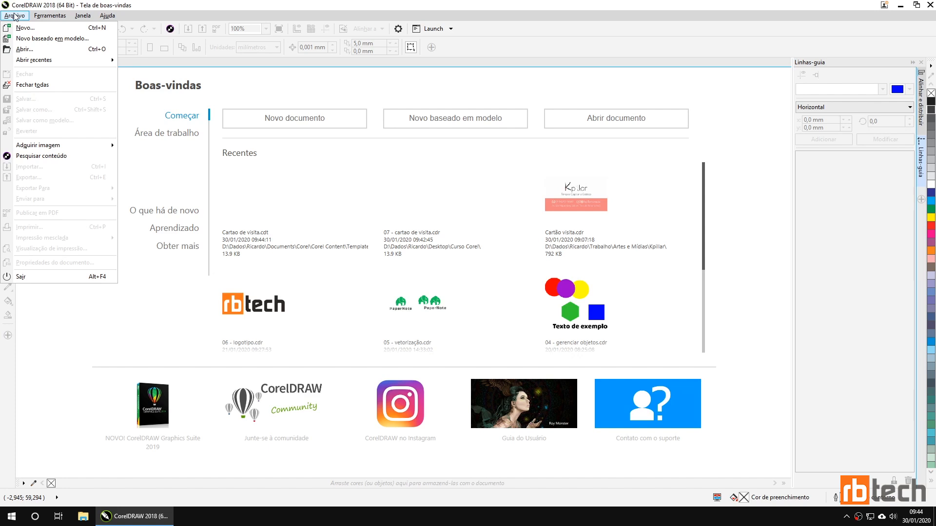
left_click(78, 42)
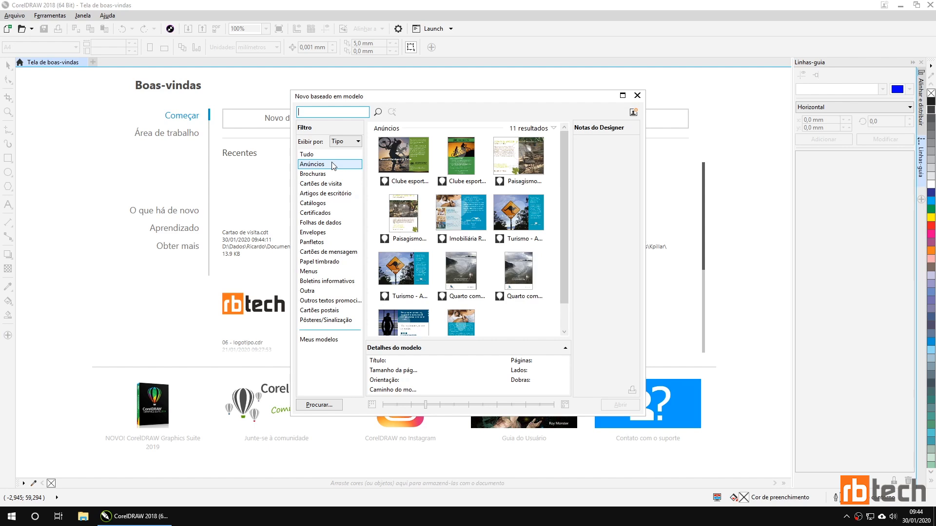
left_click(342, 341)
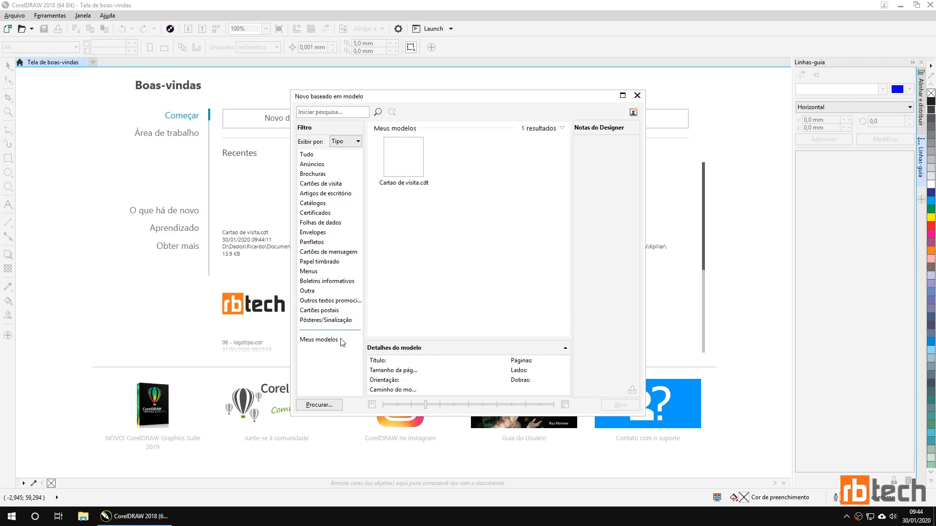
left_click(406, 150)
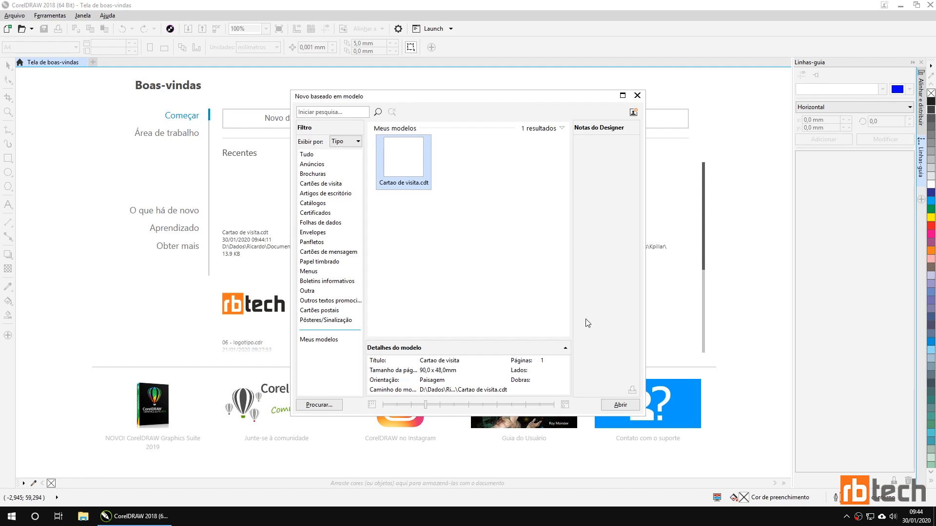
left_click(609, 404)
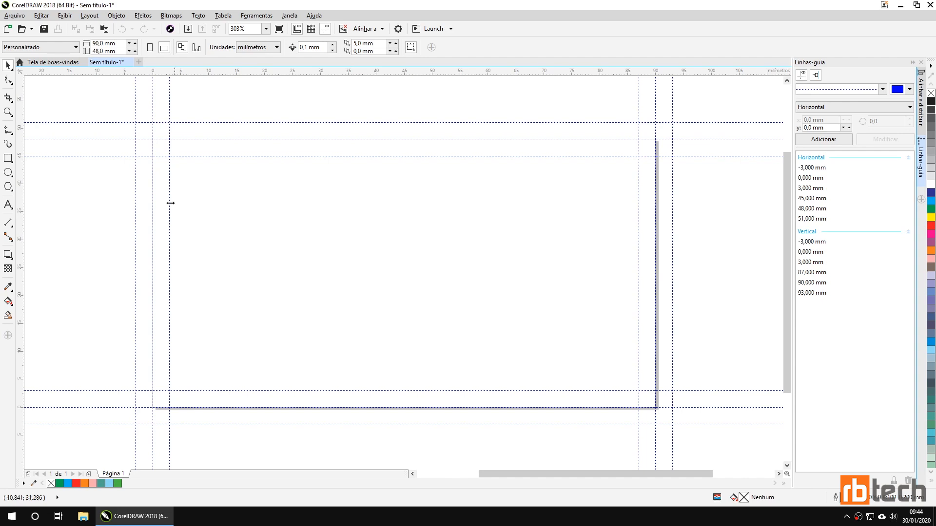
Step: Save over '07 - cartao de visita' in Desktop > Curso Corel, confirming the replacement
left_click(43, 28)
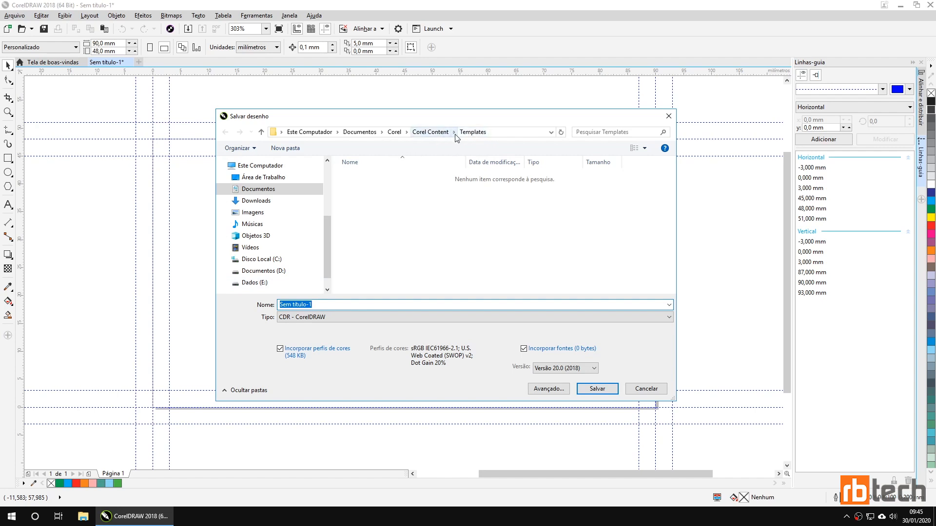
left_click(273, 178)
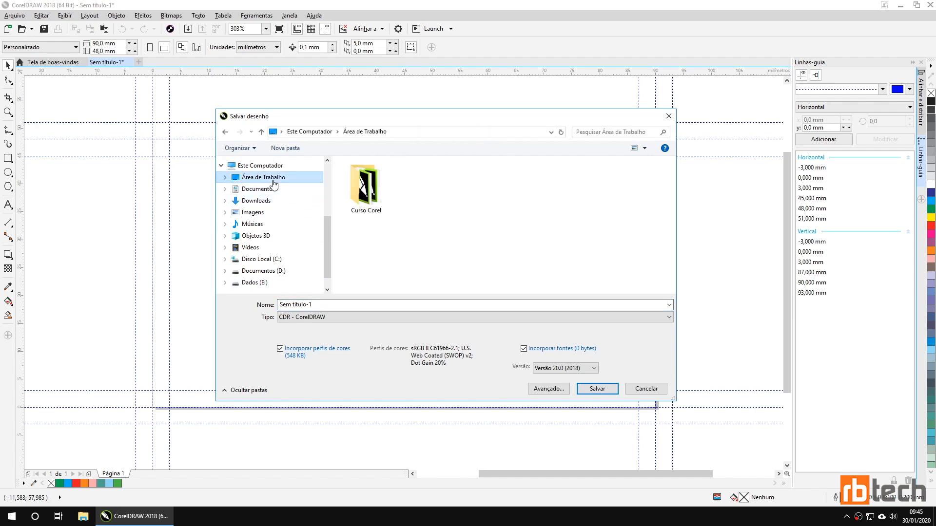
double_click(366, 192)
scroll(444, 227, "down", 3)
scroll(445, 227, "up", 1)
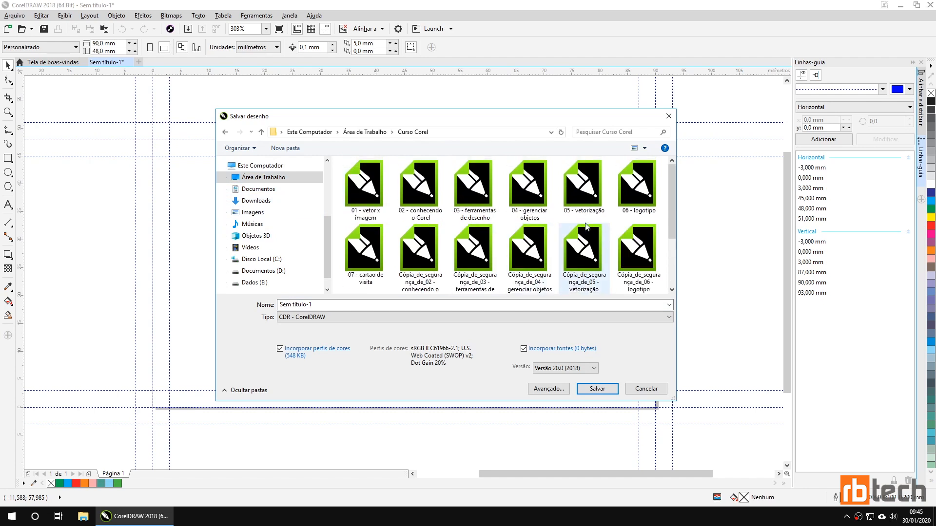
left_click(366, 260)
double_click(365, 260)
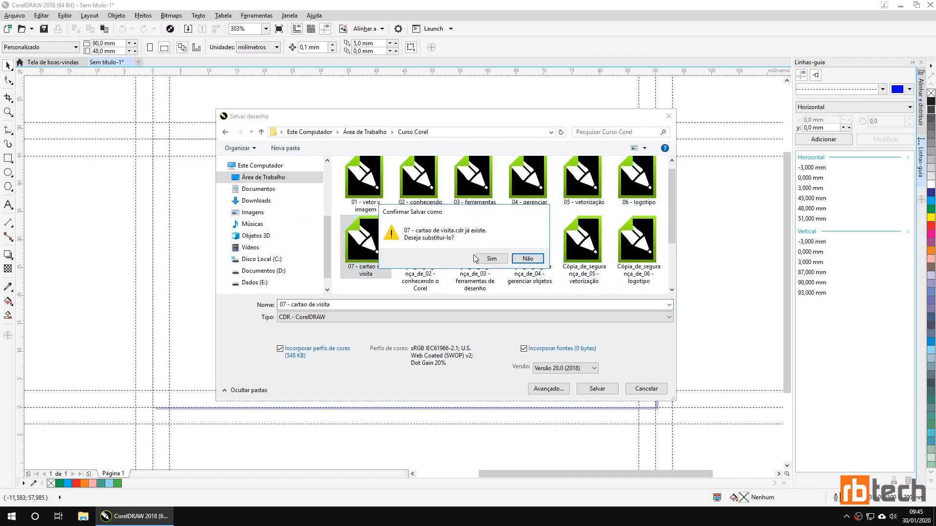
left_click(487, 261)
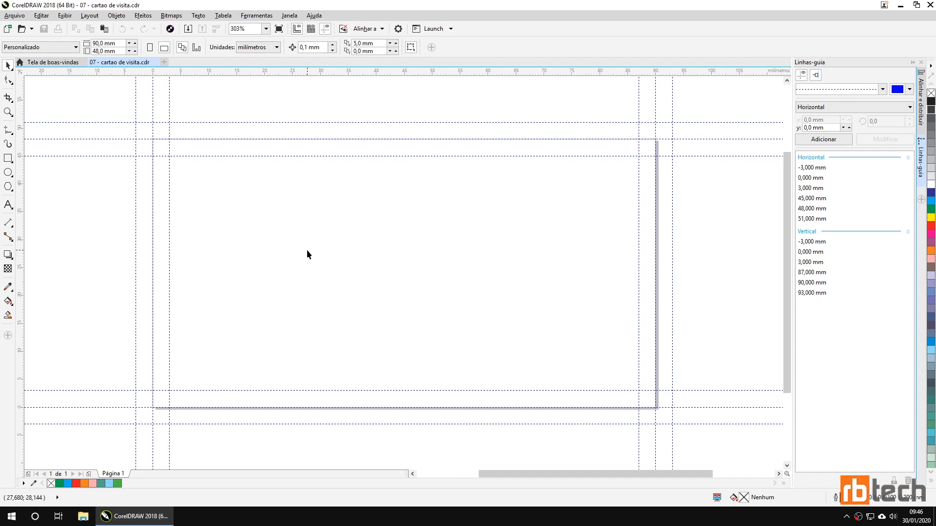
Step: Minimize CorelDRAW and select the Curso Corel folder on the desktop
left_click(146, 516)
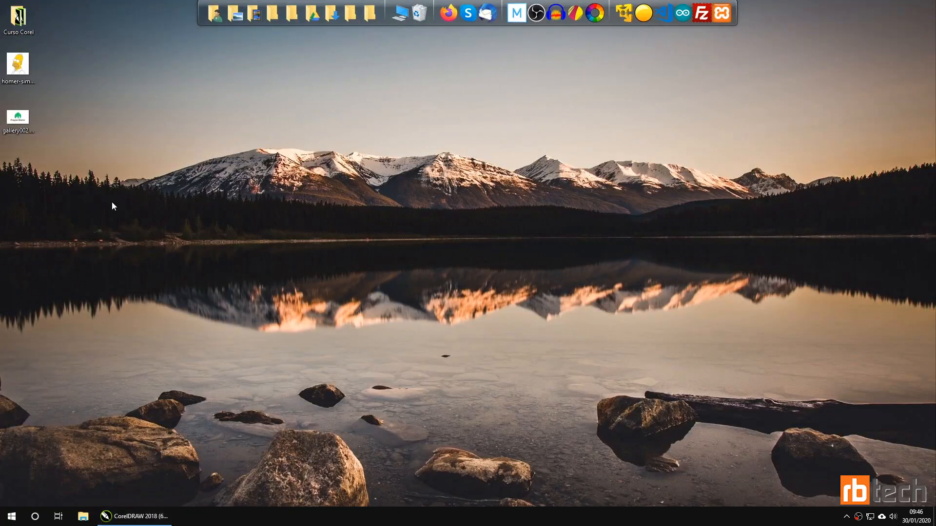
left_click(33, 17)
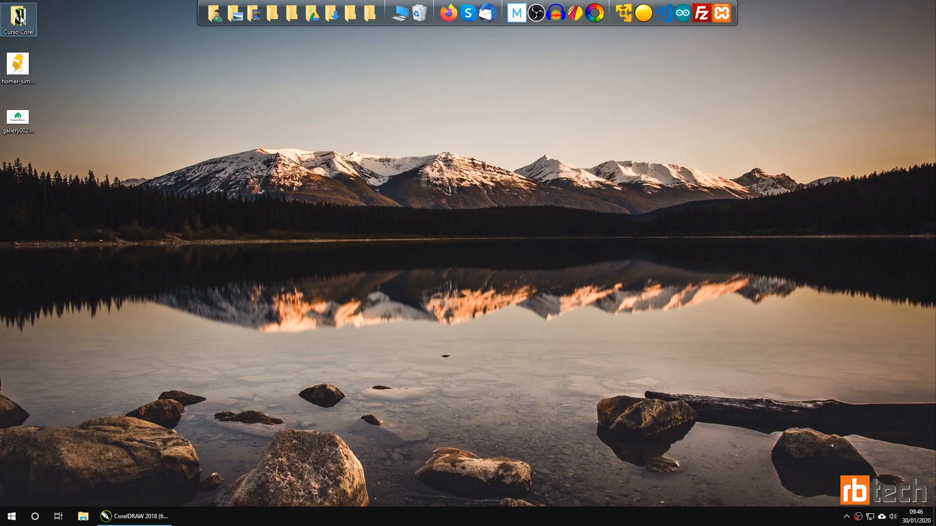
left_click(38, 27)
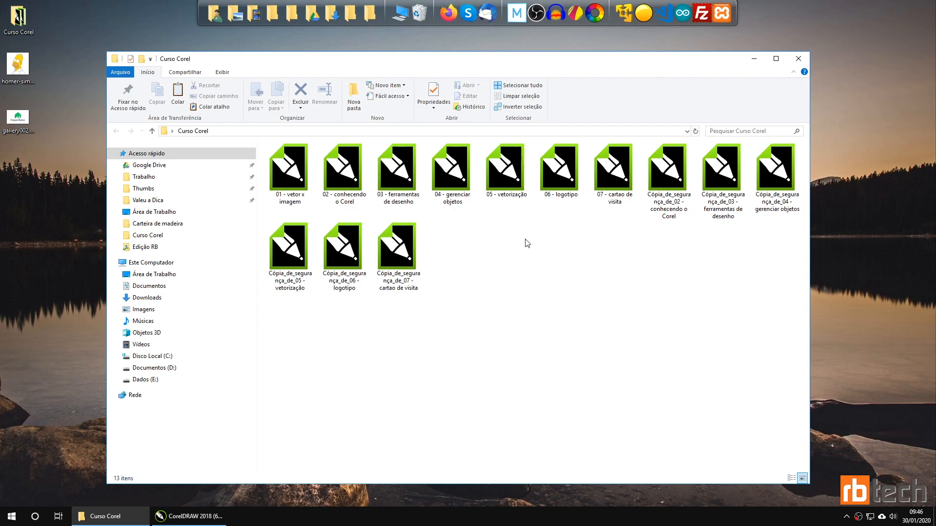
Step: Make a new folder named 'rbtech' in Curso Corel and open the empty folder
left_click(356, 110)
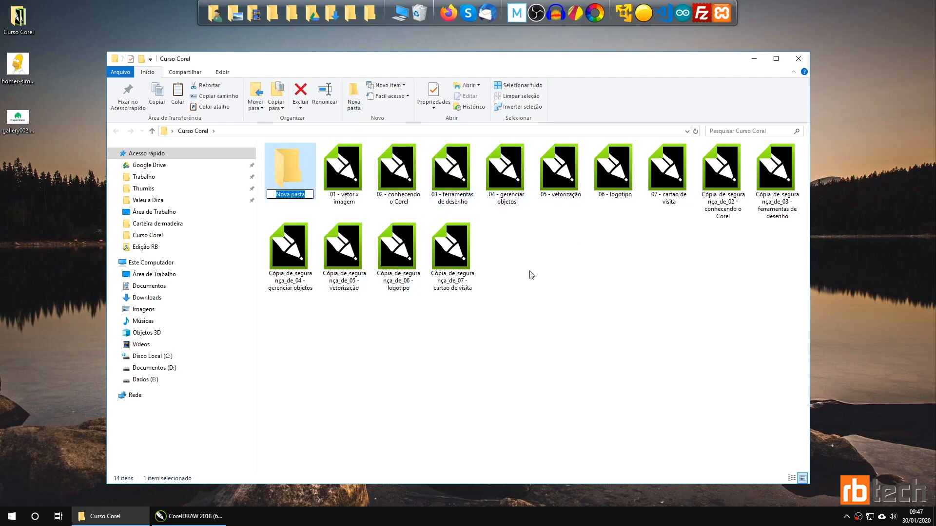
type("rbtech")
key("Return")
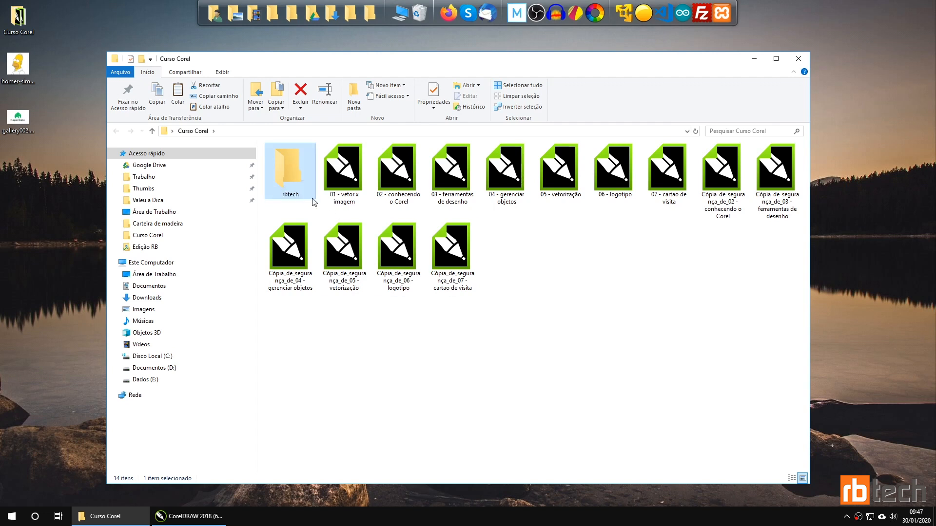
double_click(294, 173)
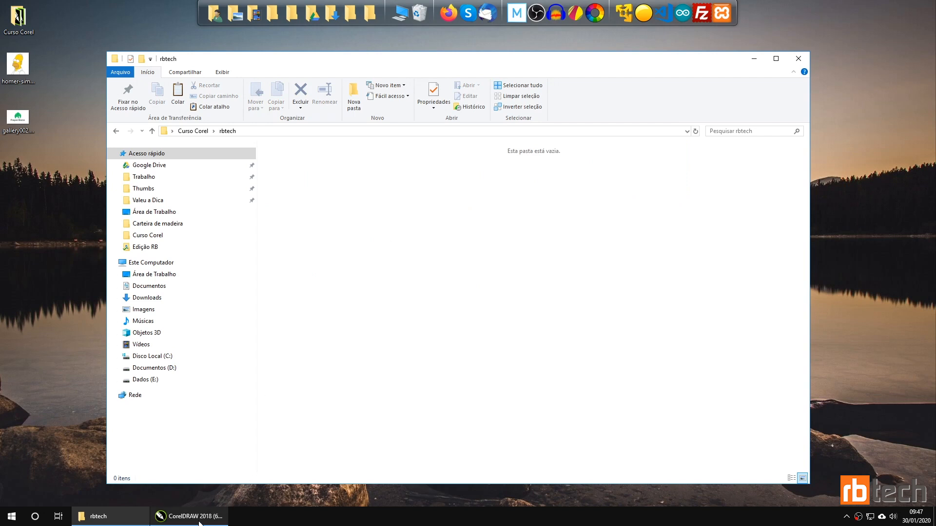
mouse_move(199, 523)
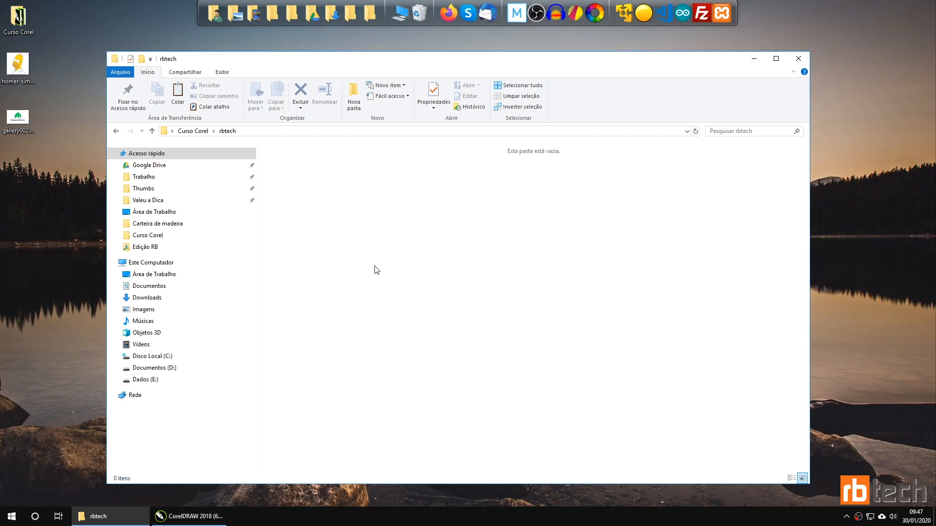
Step: Create the bitmaps and fontes folders inside rbtech
left_click(361, 95)
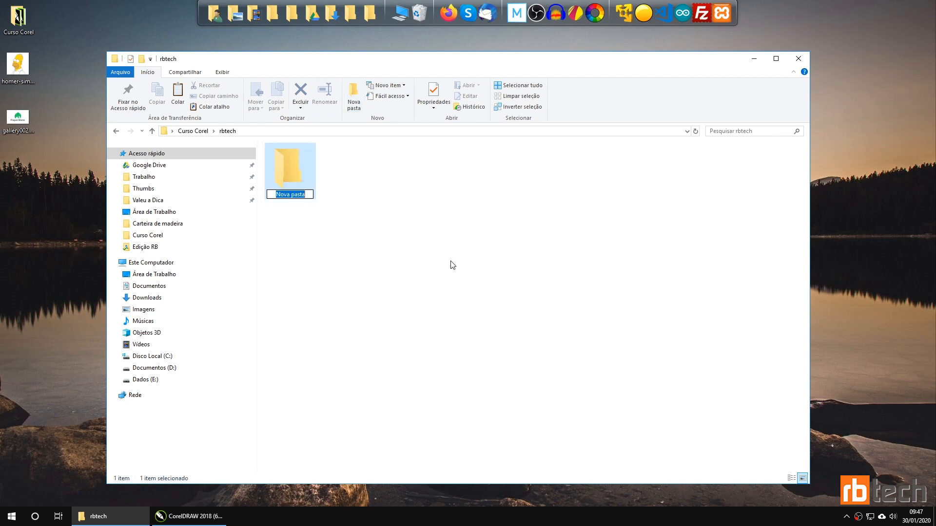
type("bit")
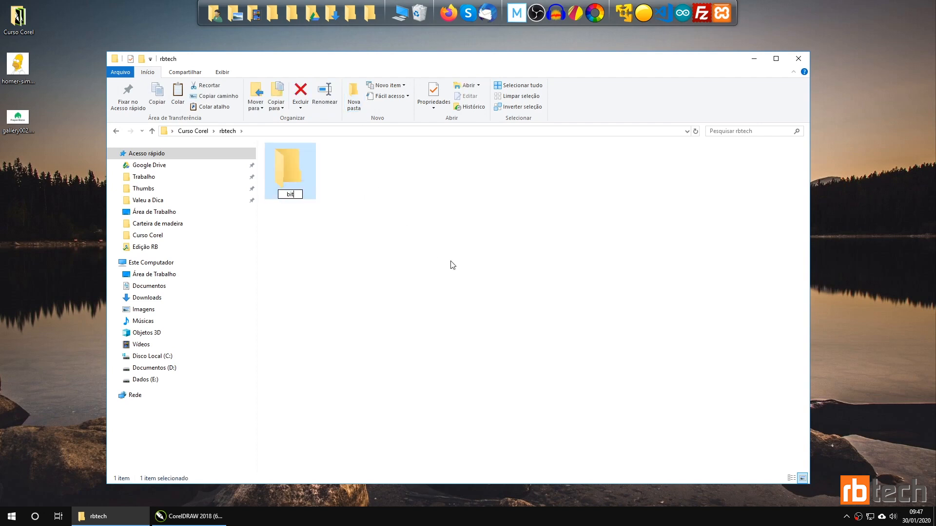
type("maps")
key("Return")
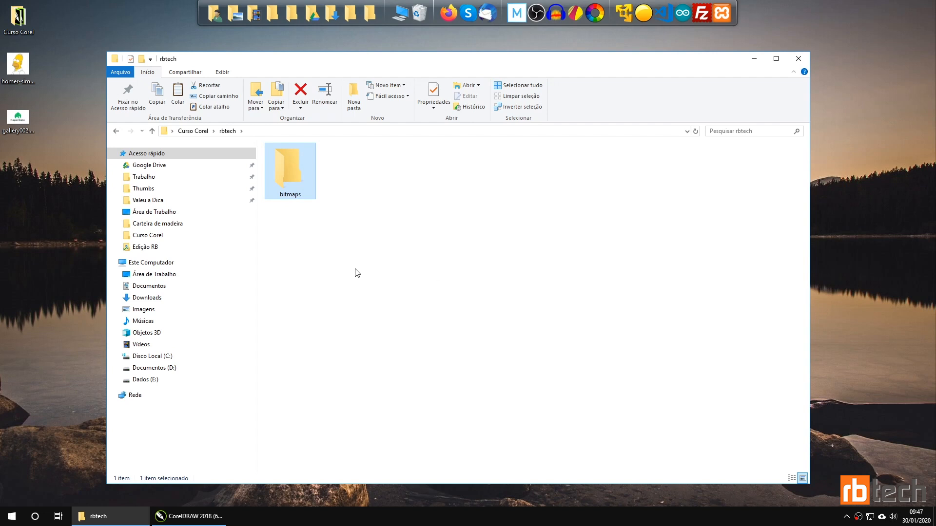
left_click(384, 205)
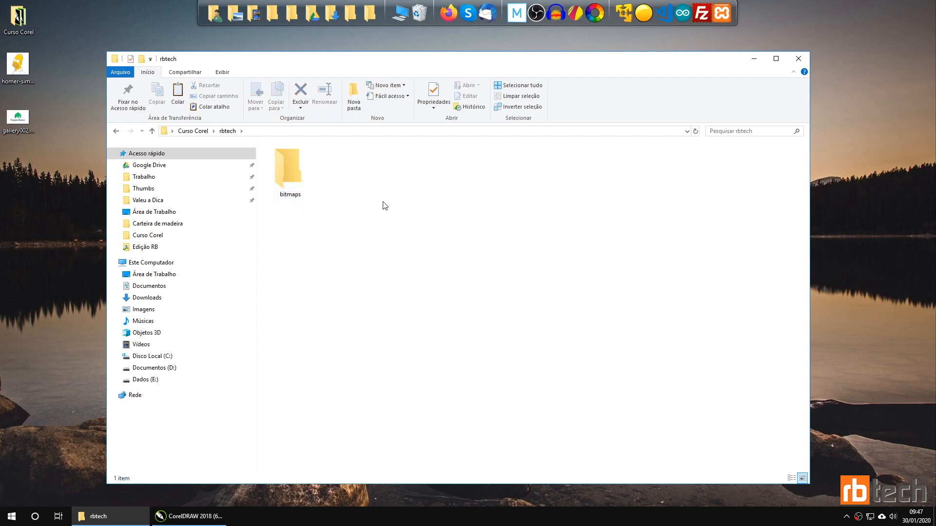
left_click(353, 95)
type("fontes")
key("Return")
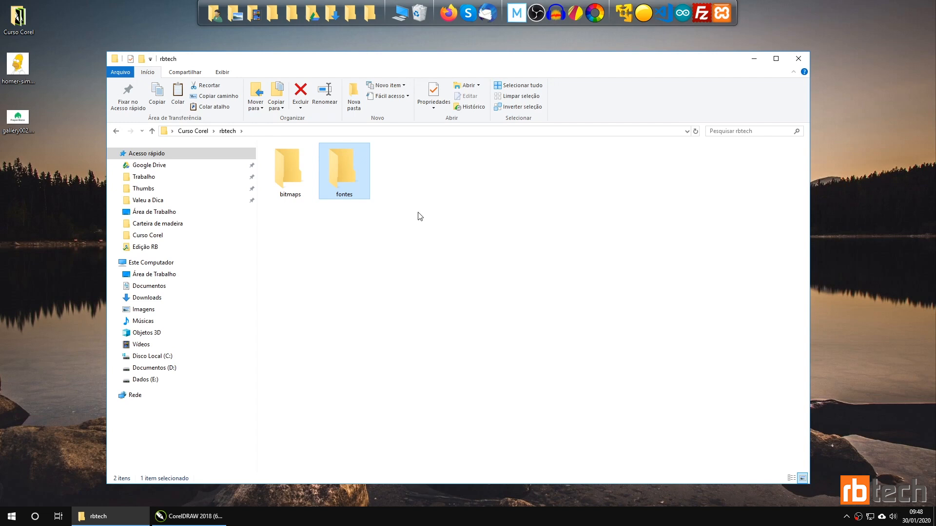
Step: Add a third folder named preview, then return to CorelDRAW
left_click(354, 95)
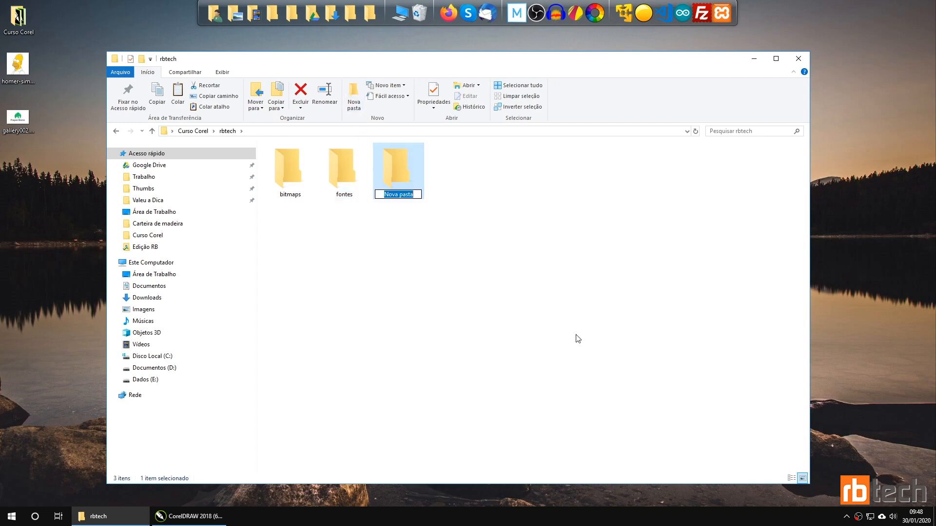
type("preview")
key("Return")
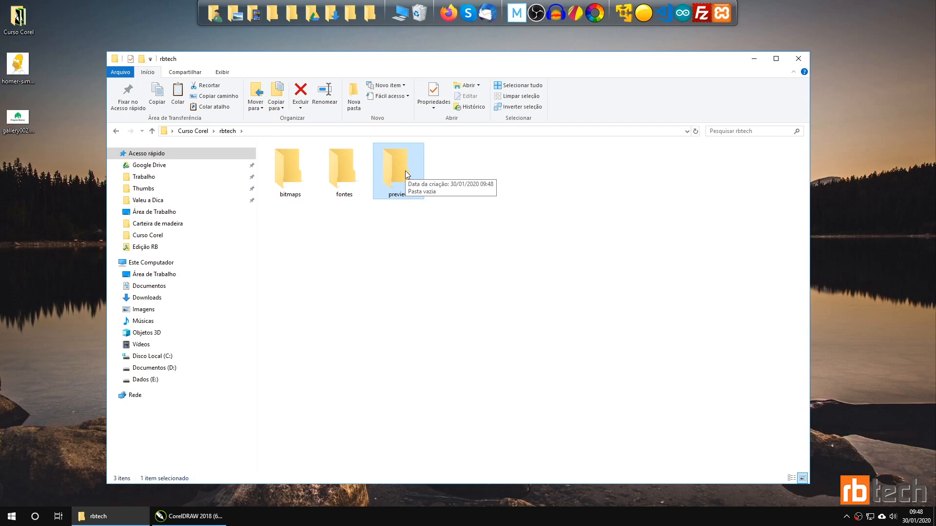
left_click(447, 210)
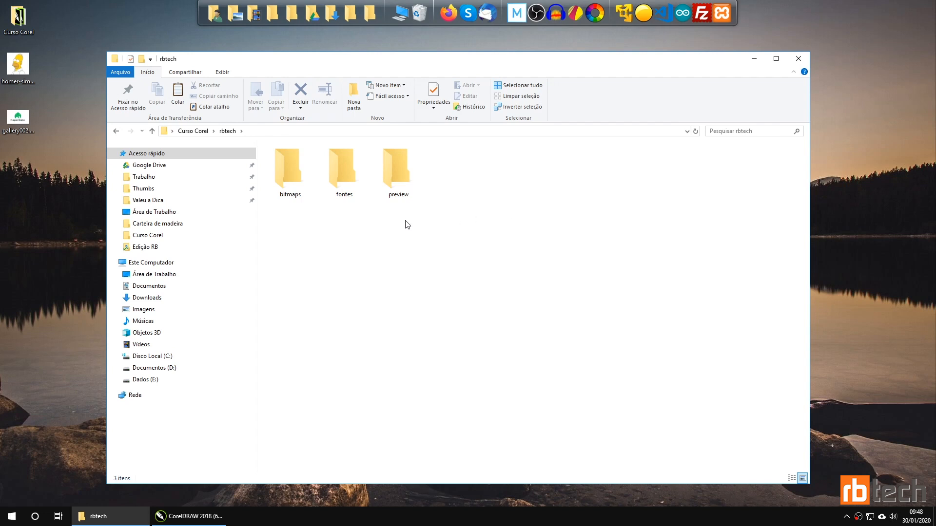
left_click(190, 516)
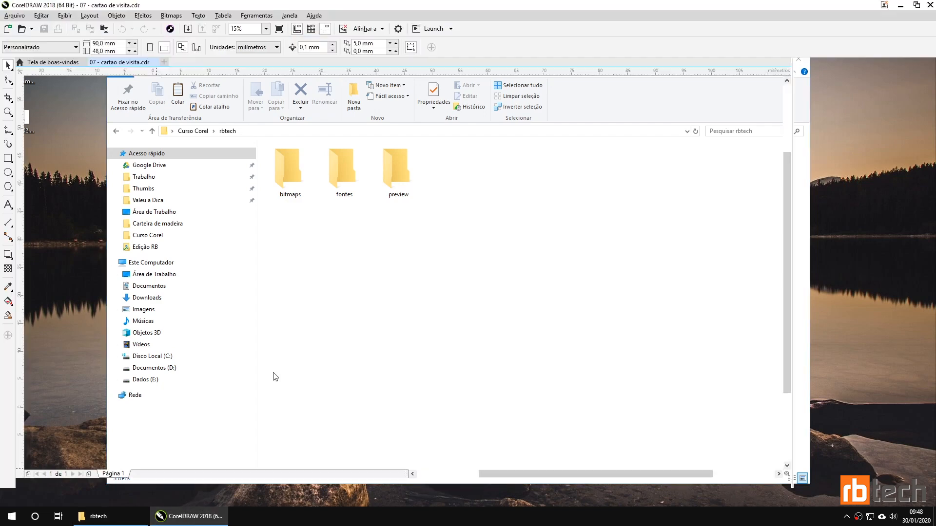
Step: Save the card as 'Cartao de visita' in rbtech and locate the file in File Explorer
left_click(15, 15)
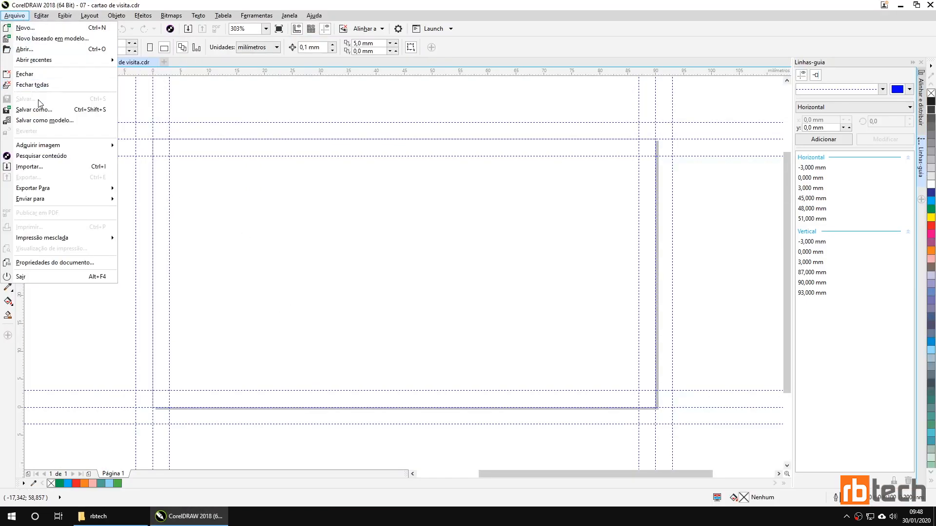
left_click(44, 108)
double_click(367, 183)
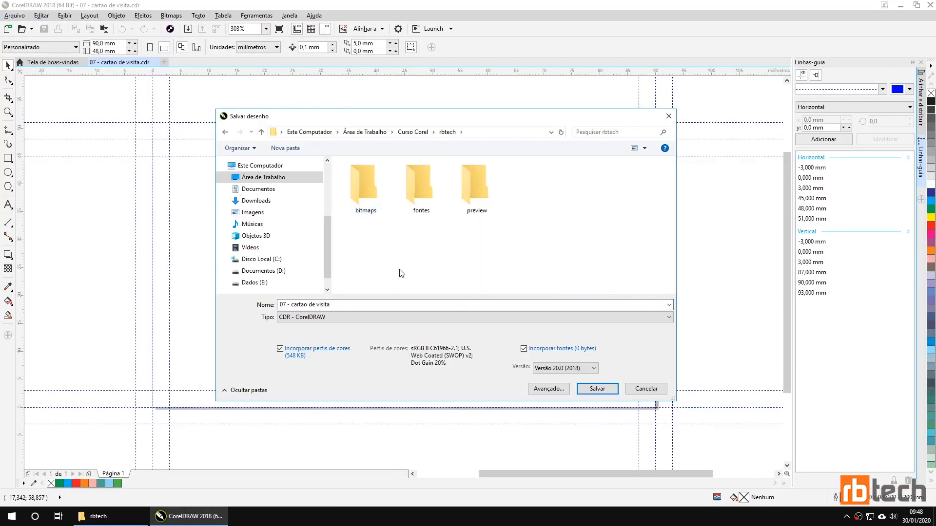
left_click(365, 307)
type("Cartao de visita")
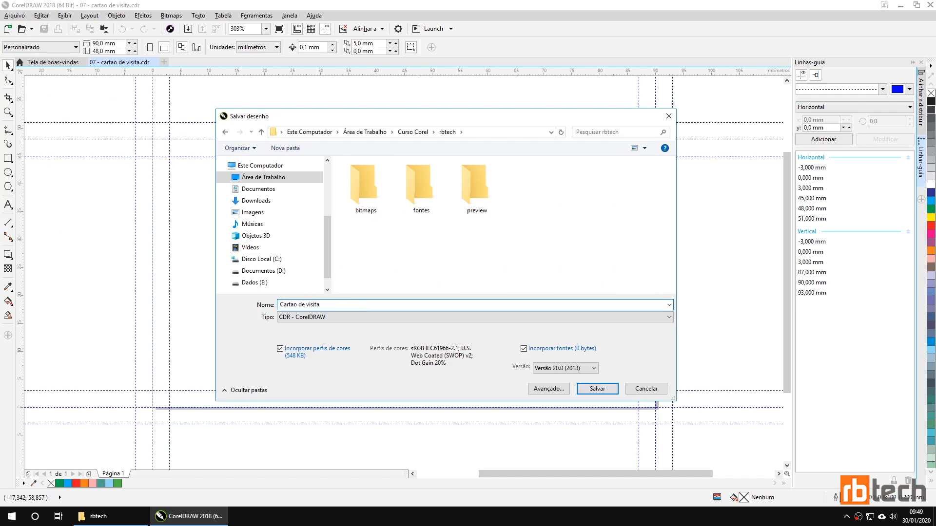
key("Return")
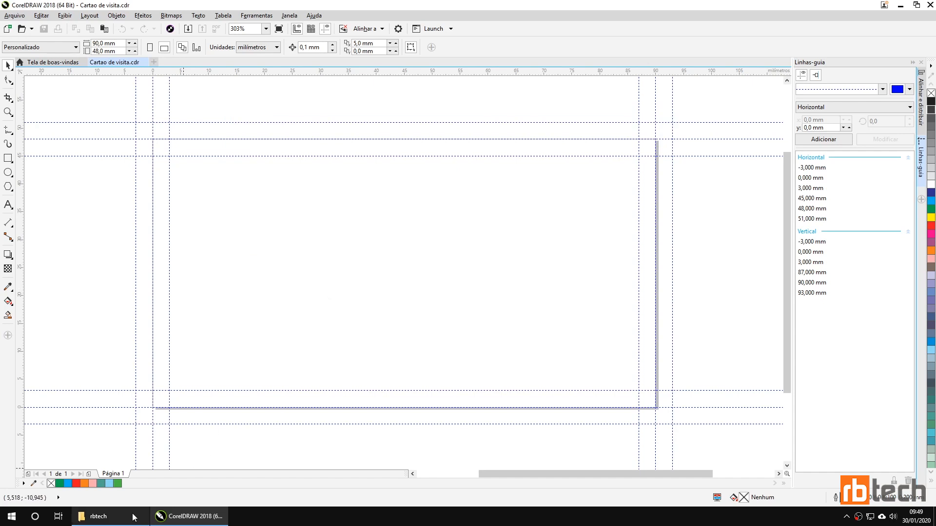
left_click(135, 517)
left_click(461, 184)
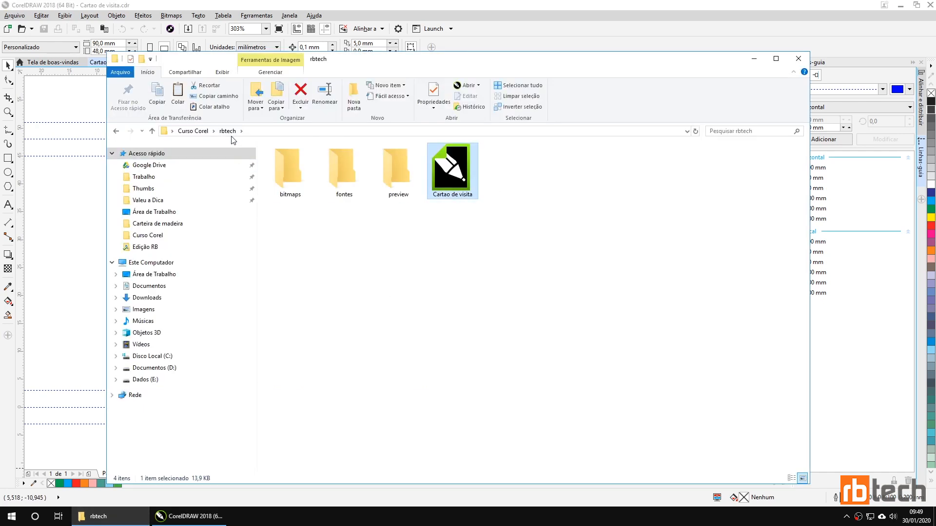
Step: Check the bitmaps, fontes and preview folders, then go up to Curso Corel
left_click(294, 194)
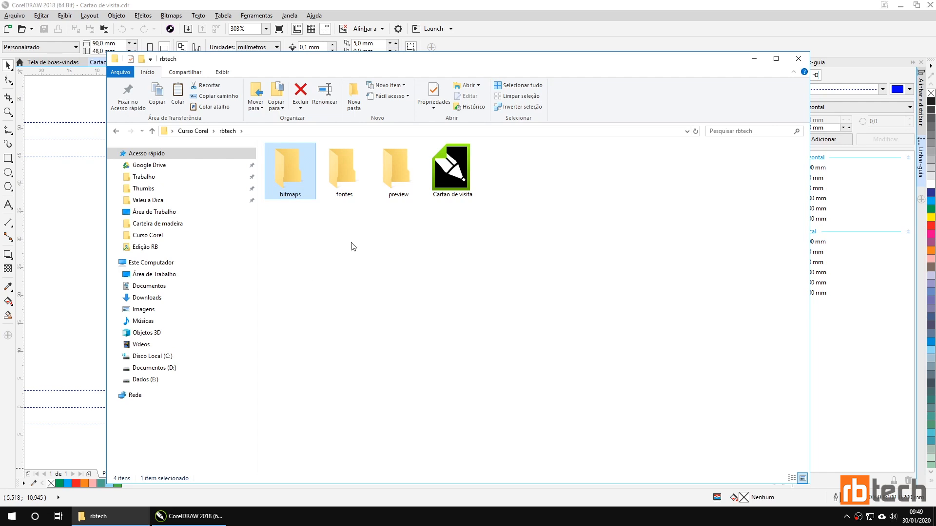
left_click(337, 198)
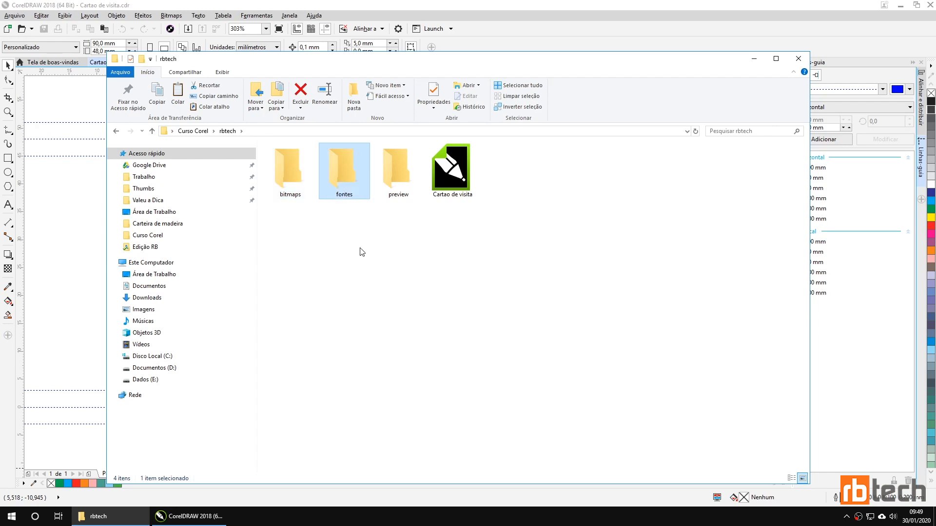
left_click(407, 174)
left_click(497, 274)
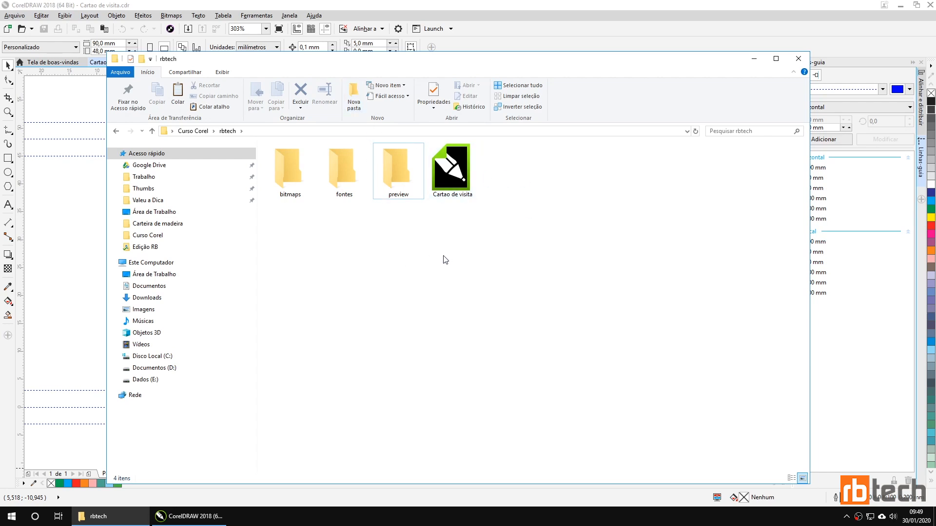
left_click(200, 131)
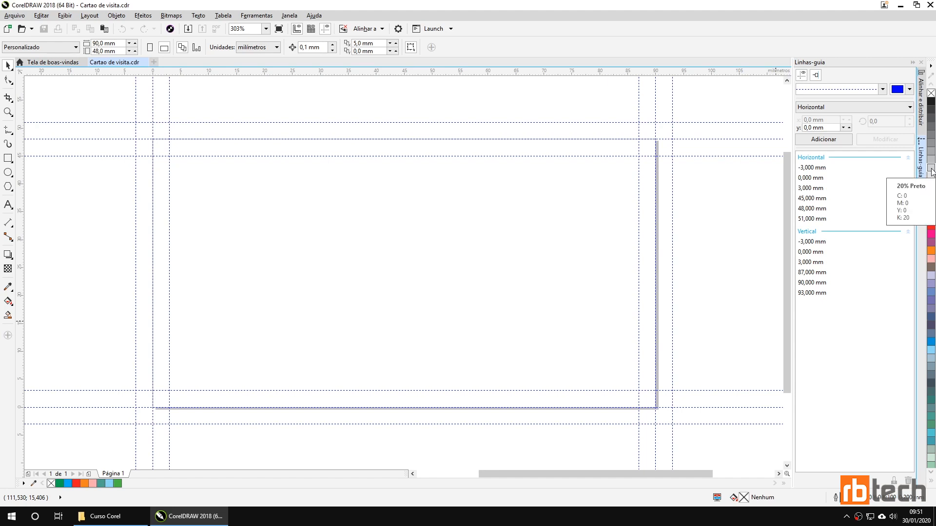
left_click(931, 69)
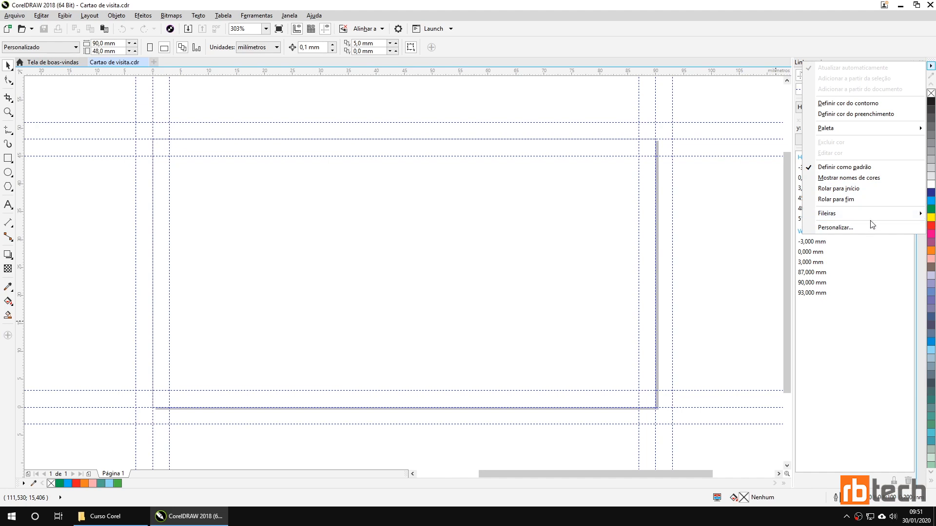
mouse_move(871, 131)
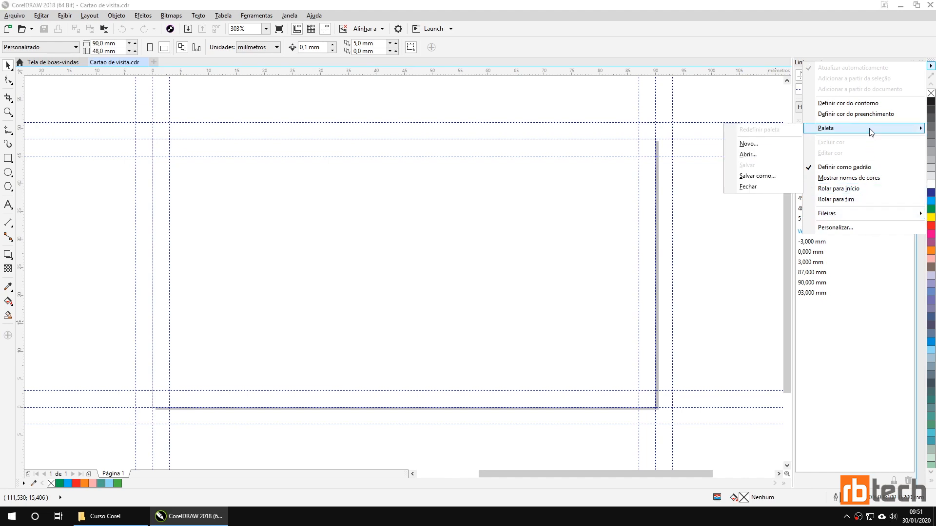
left_click(725, 195)
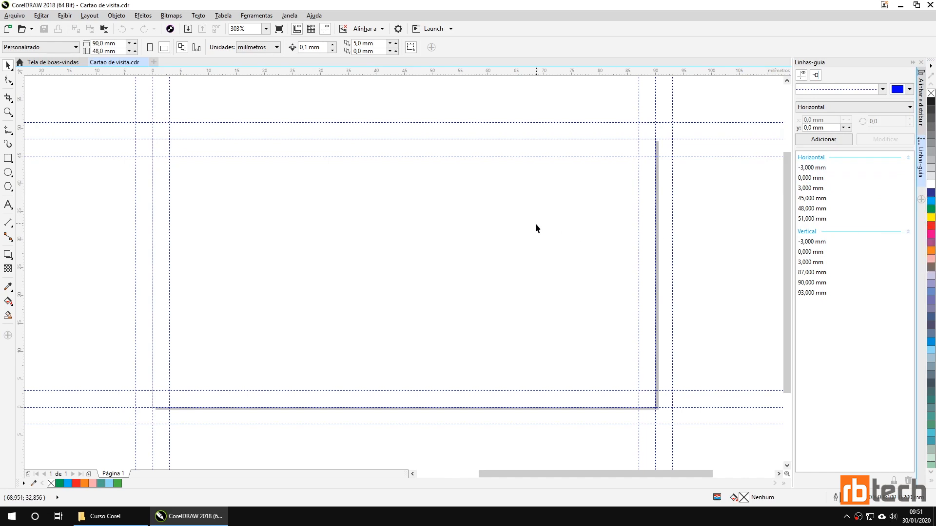
Step: Show the standard CMYK palette, then hide it again
left_click(288, 19)
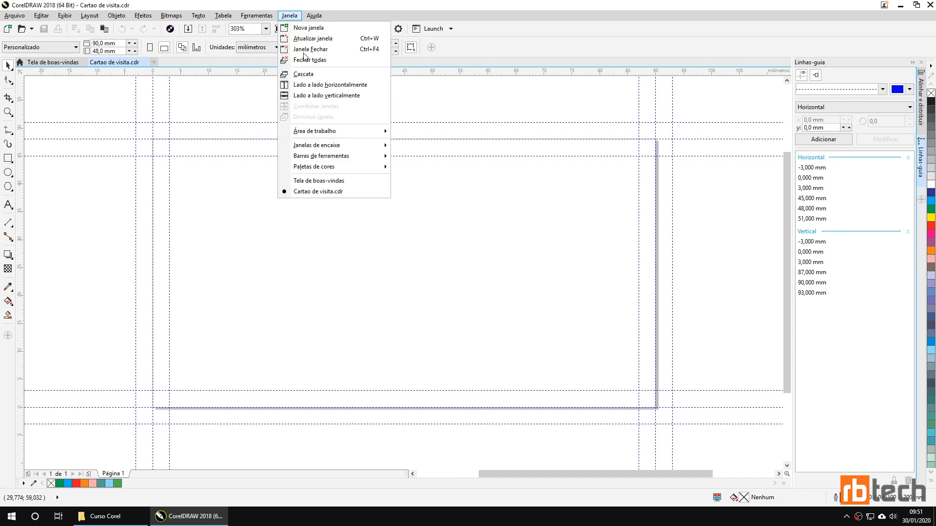
mouse_move(363, 171)
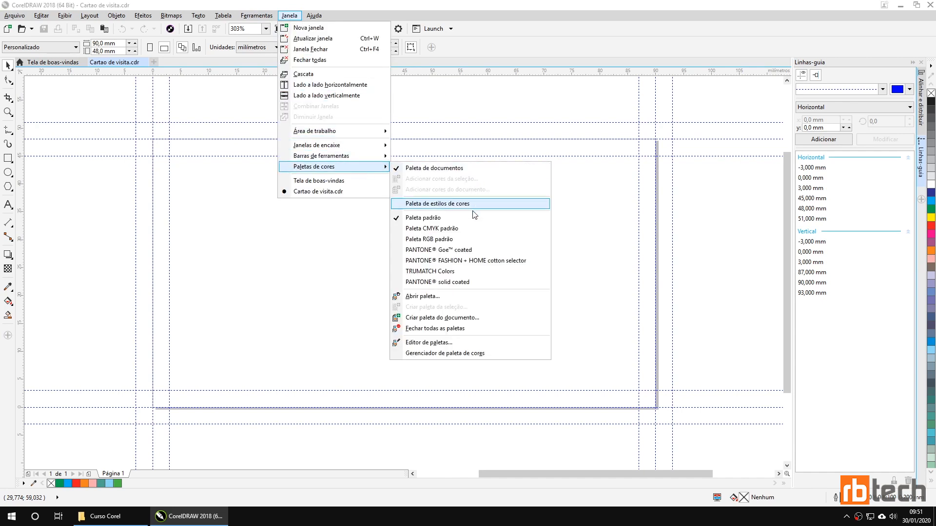
left_click(432, 229)
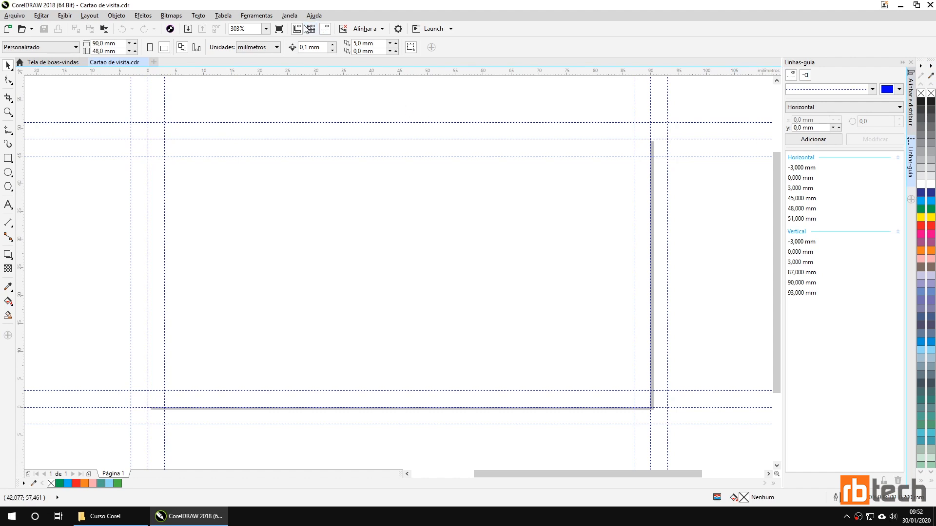
left_click(289, 15)
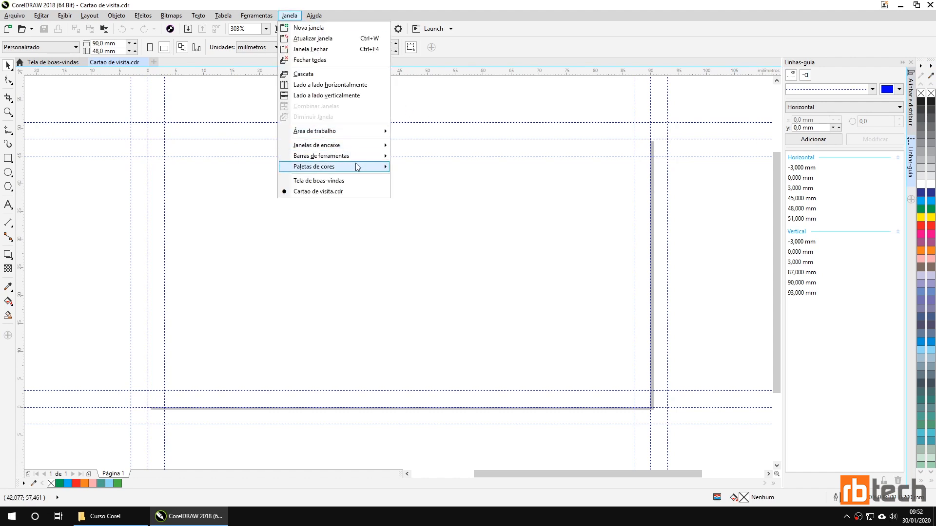
mouse_move(356, 166)
left_click(425, 218)
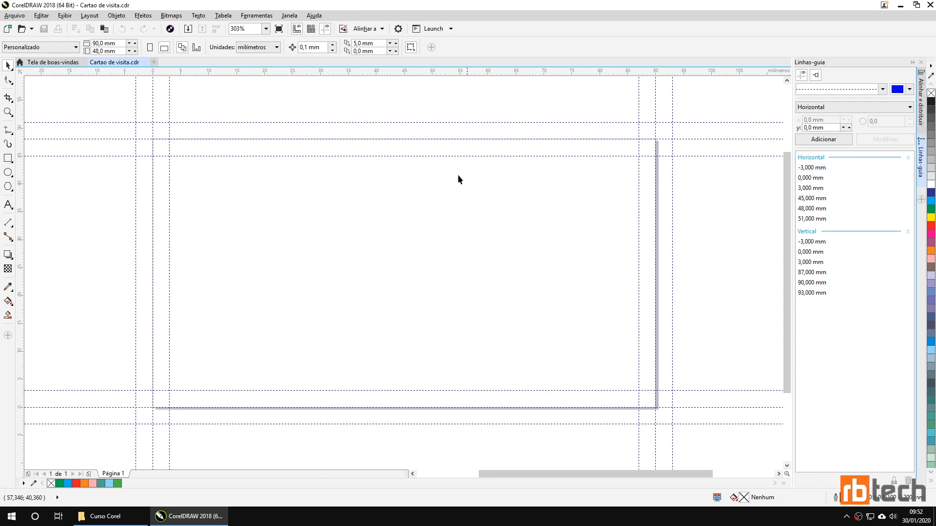
Step: Show the standard RGB palette, then hide it again
left_click(288, 15)
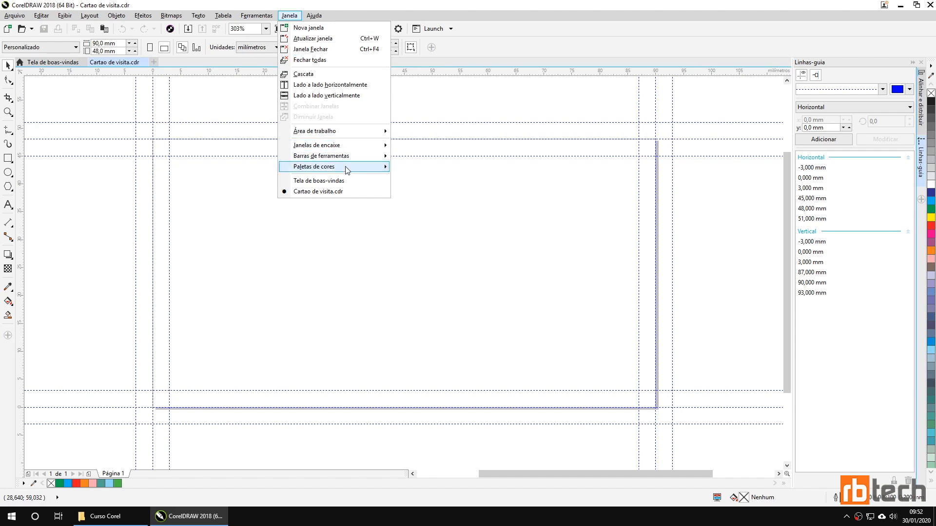
mouse_move(348, 168)
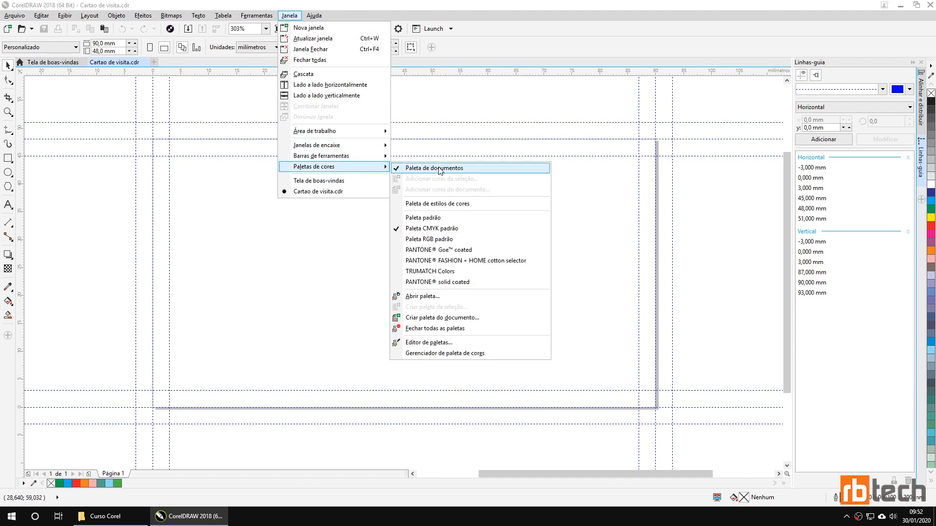
left_click(445, 239)
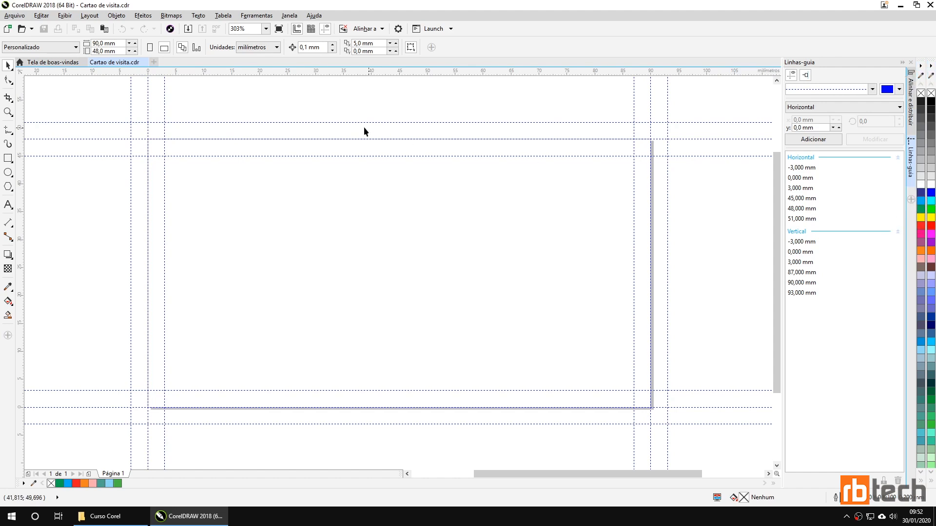
left_click(289, 15)
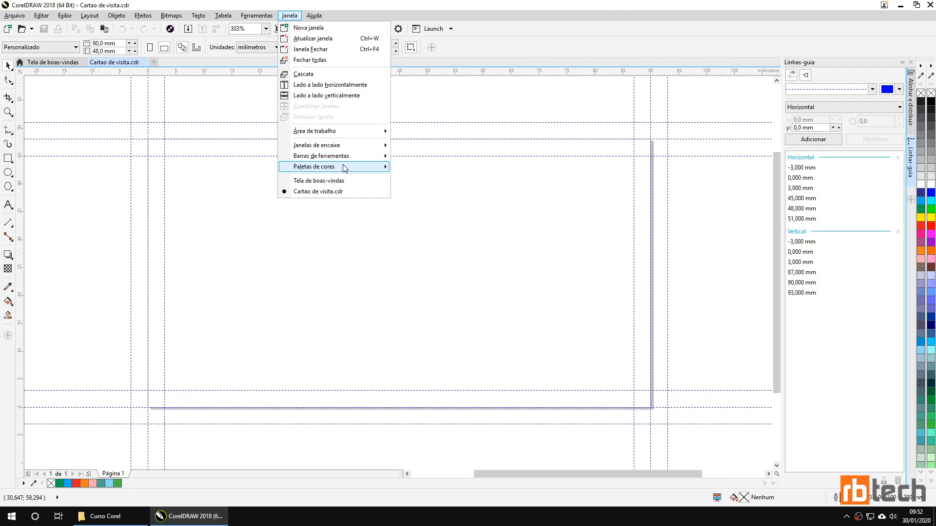
mouse_move(344, 167)
left_click(433, 240)
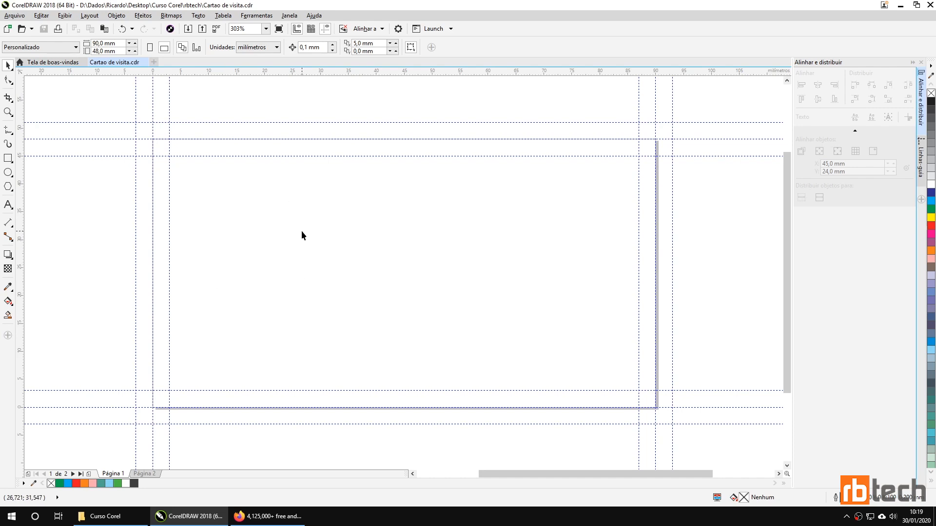
Step: Import Logotipo onto the card, centre it with P and raise it above the middle
left_click(188, 30)
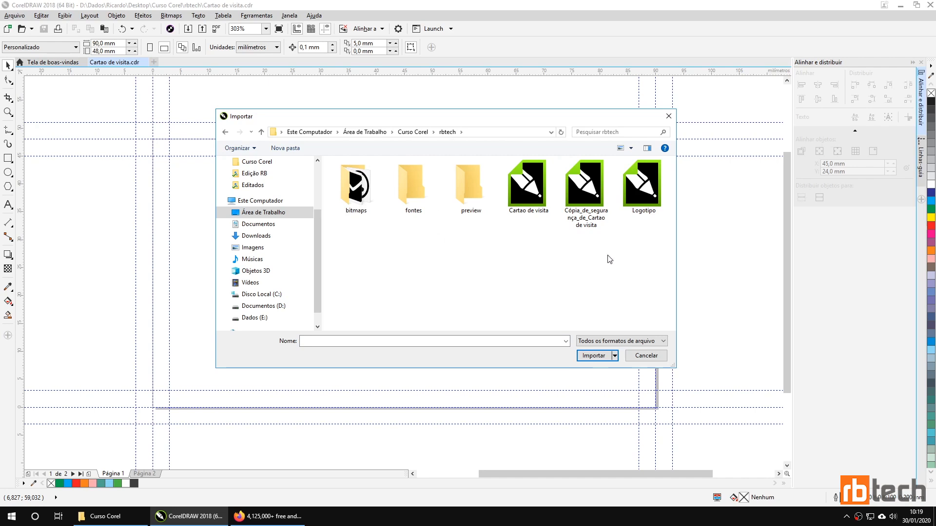
double_click(640, 201)
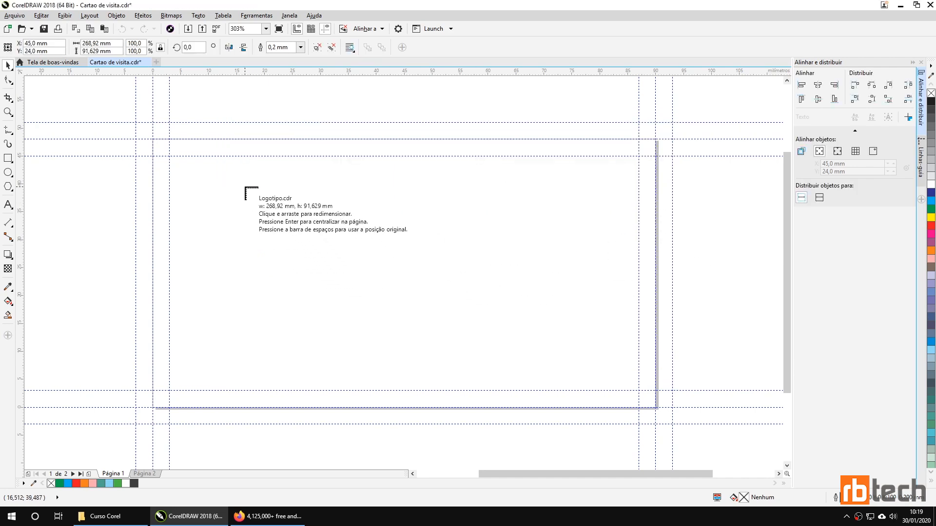
left_click_drag(234, 169, 498, 282)
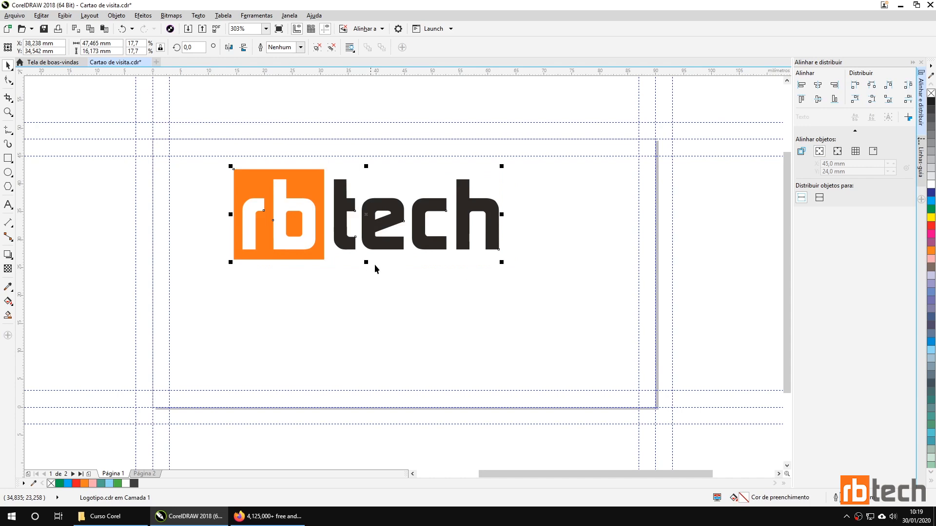
left_click_drag(372, 232, 399, 239)
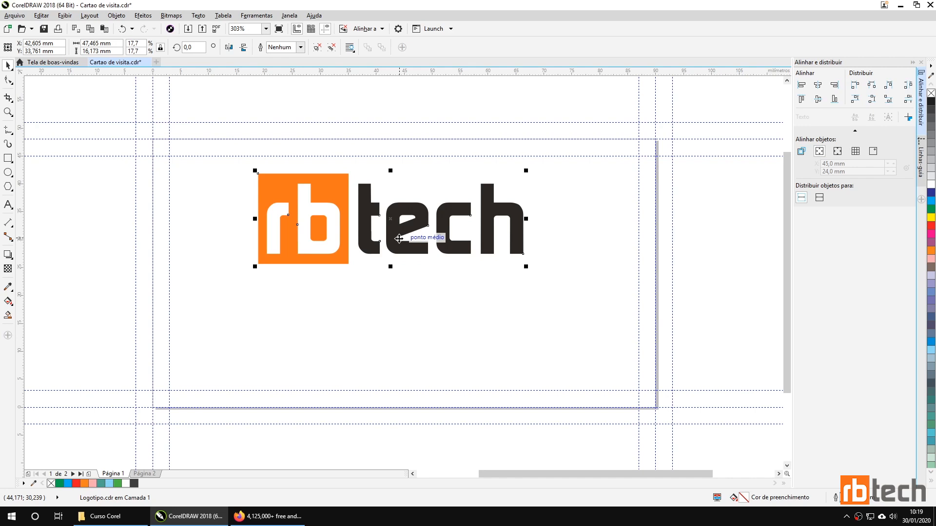
key("p")
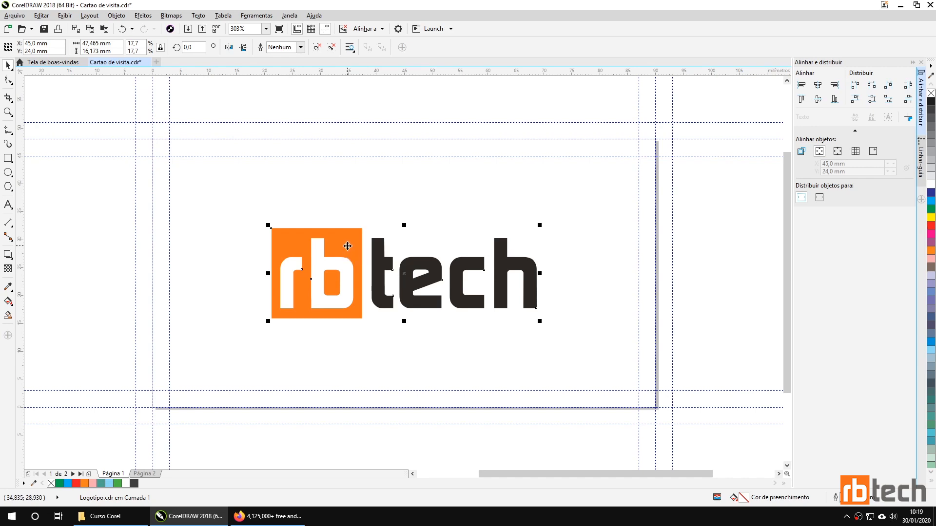
left_click_drag(347, 249, 342, 203)
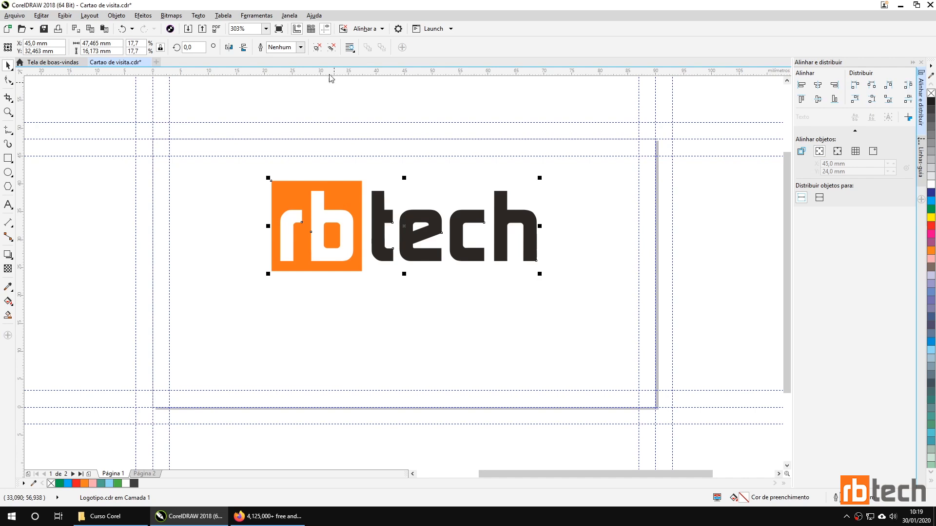
Step: Ungroup the logo and select the orange rb square on its own
left_click(317, 47)
left_click(179, 171)
left_click(285, 190)
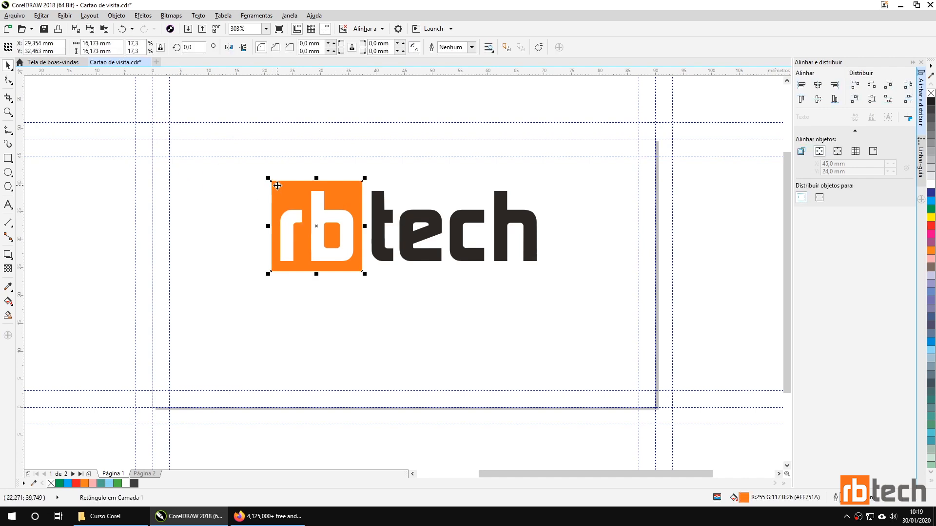
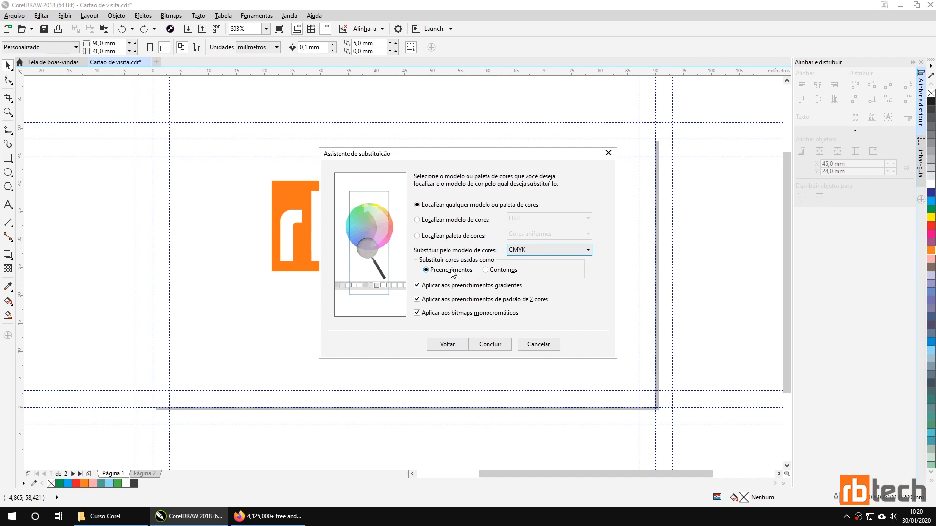
Step: Finish the colour replacement so every logo colour is converted to CMYK
left_click(490, 344)
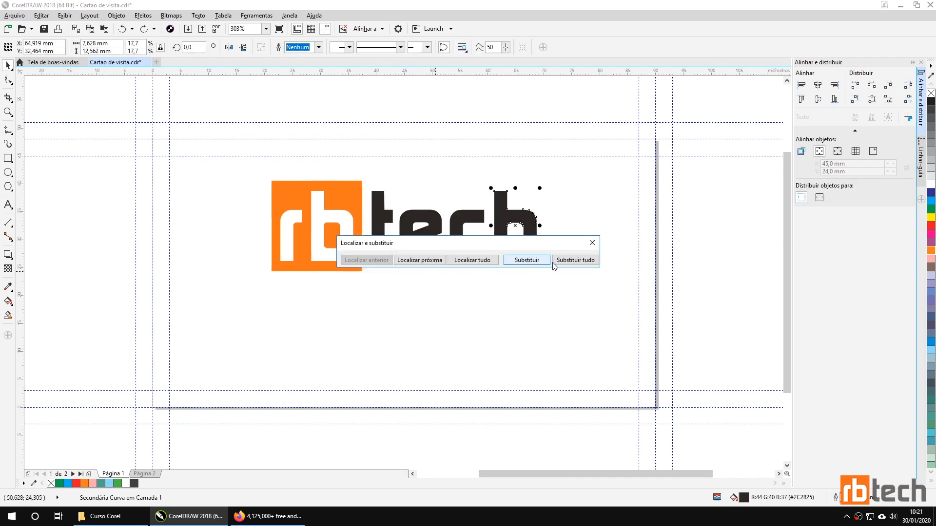
left_click(568, 260)
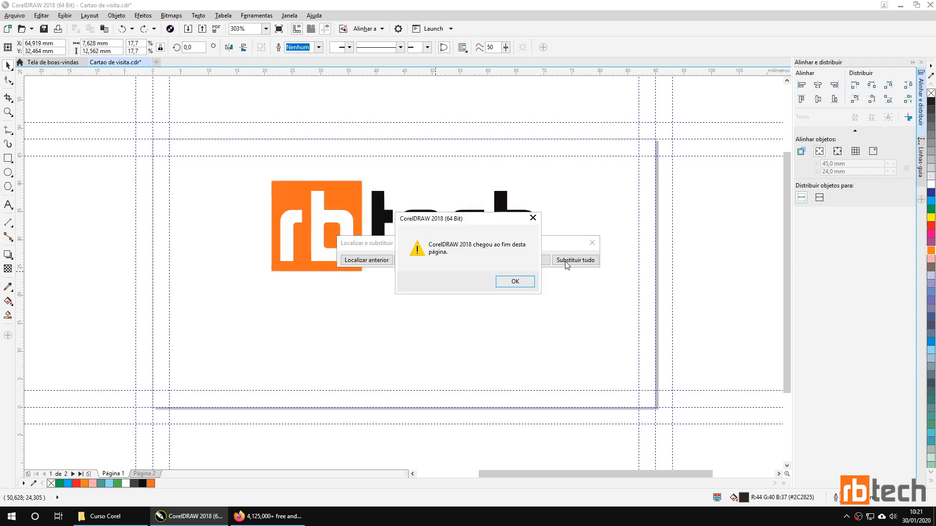
left_click(516, 283)
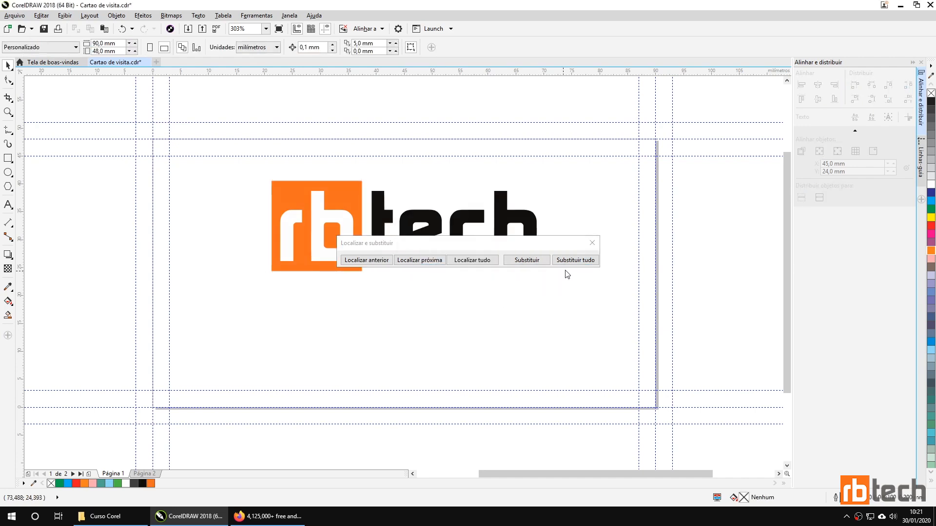
left_click(592, 243)
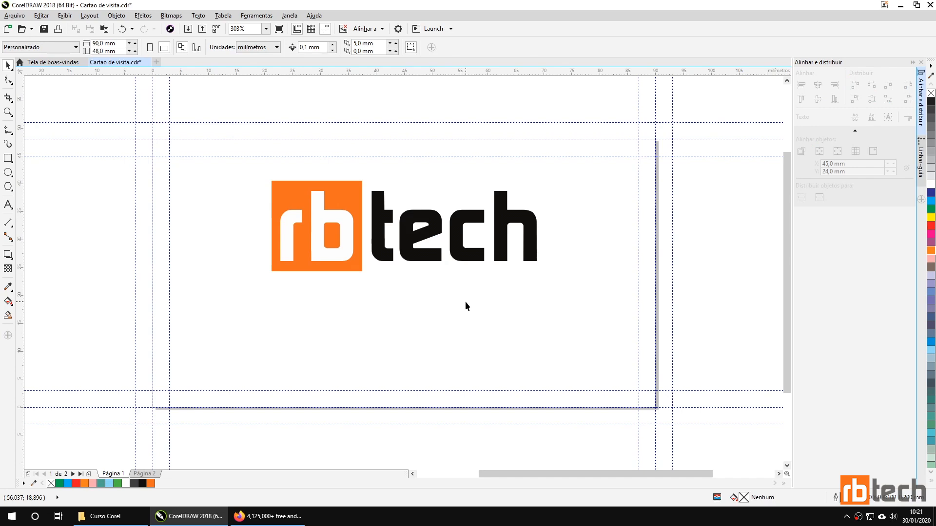
Step: Fill the logo's rb square a lighter orange and the 'tech' lettering 90% black
left_click(358, 196)
left_click(931, 251)
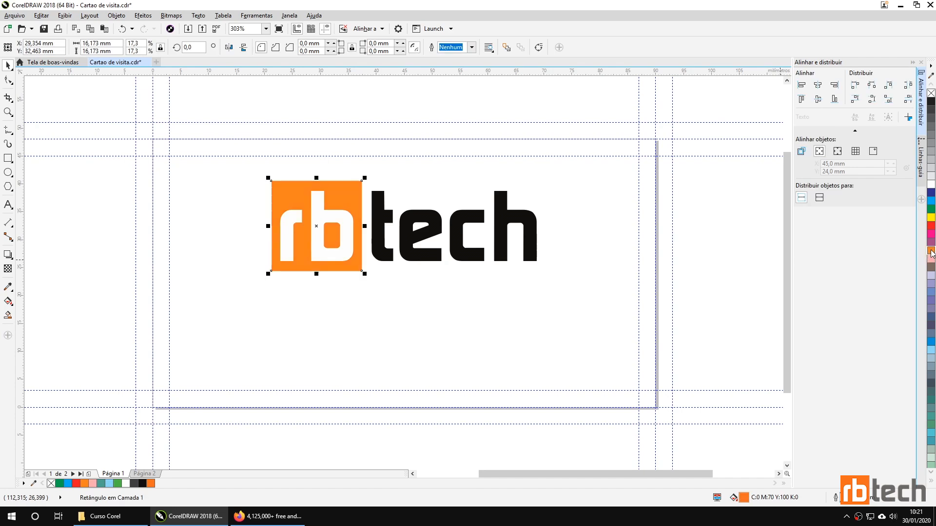
left_click(344, 261)
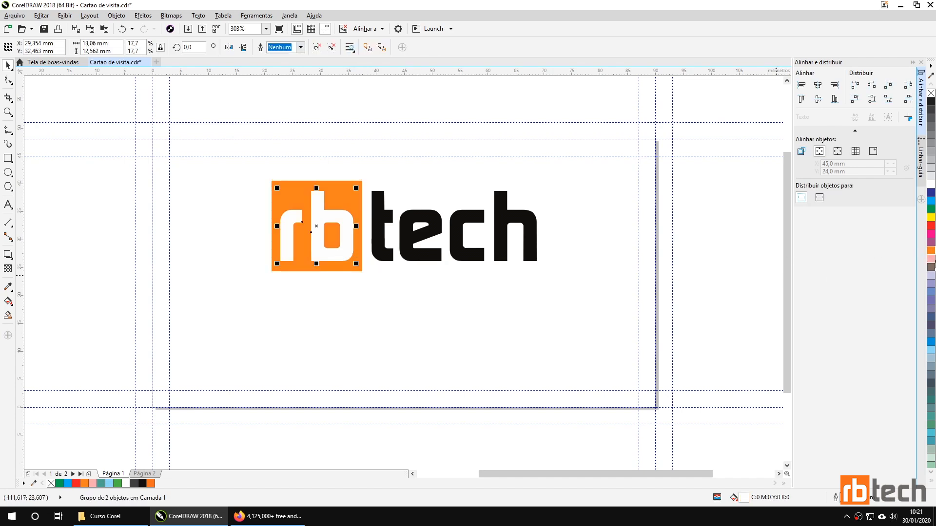
left_click(458, 229)
left_click(931, 110)
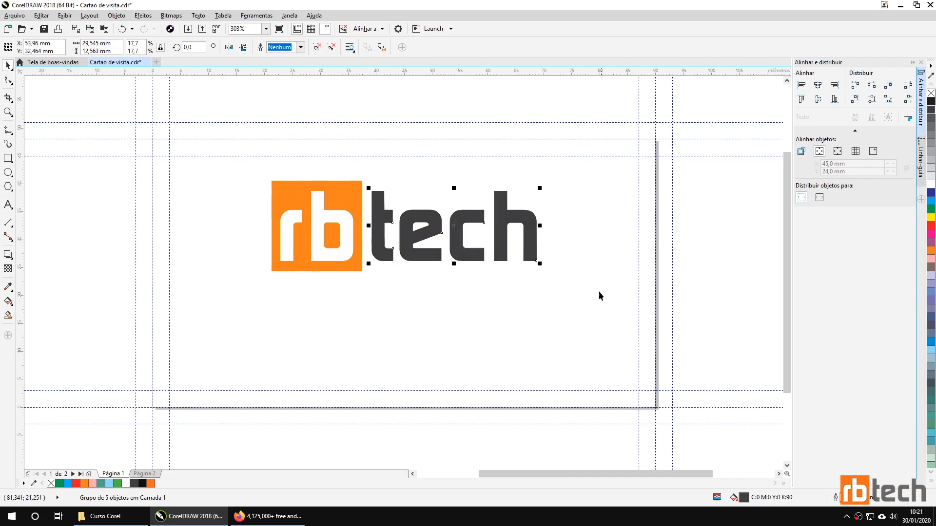
left_click(570, 296)
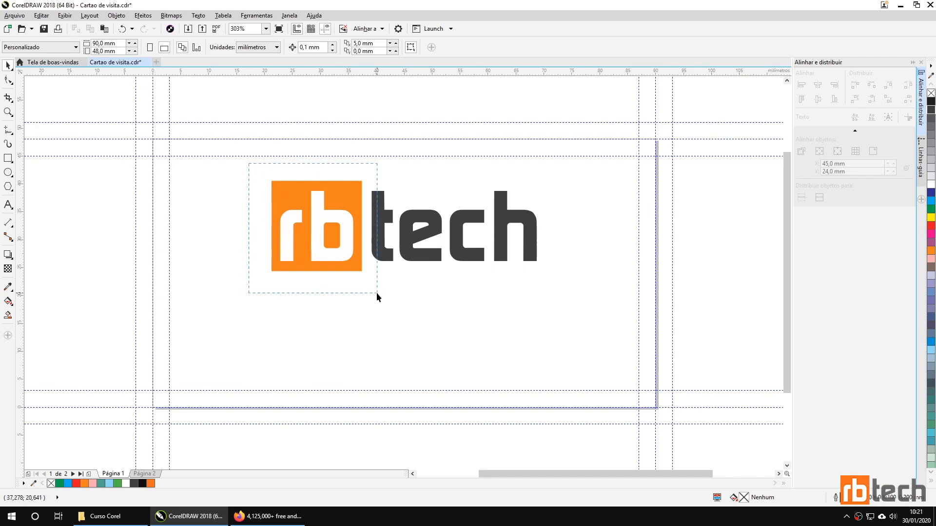
left_click_drag(571, 298, 572, 298)
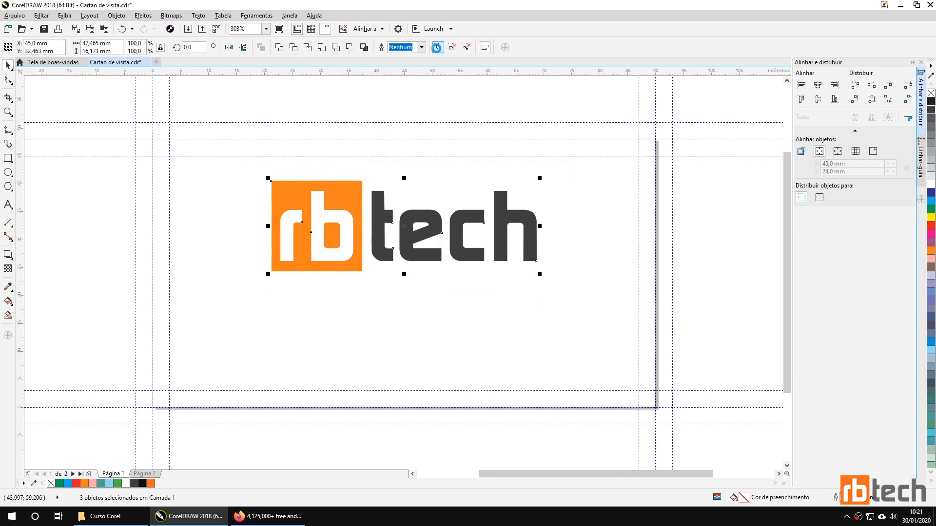
left_click(238, 213)
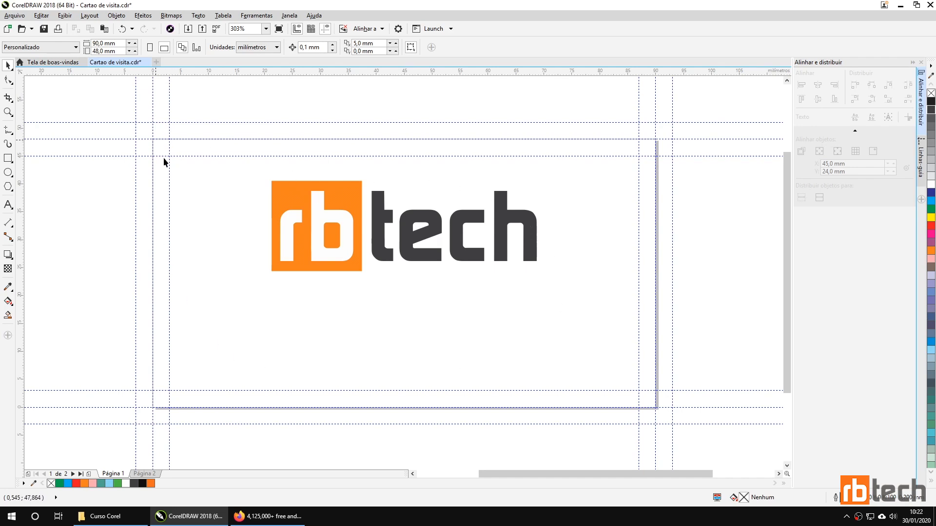
Step: Create a page-sized rectangle and begin stretching its top edge
double_click(8, 158)
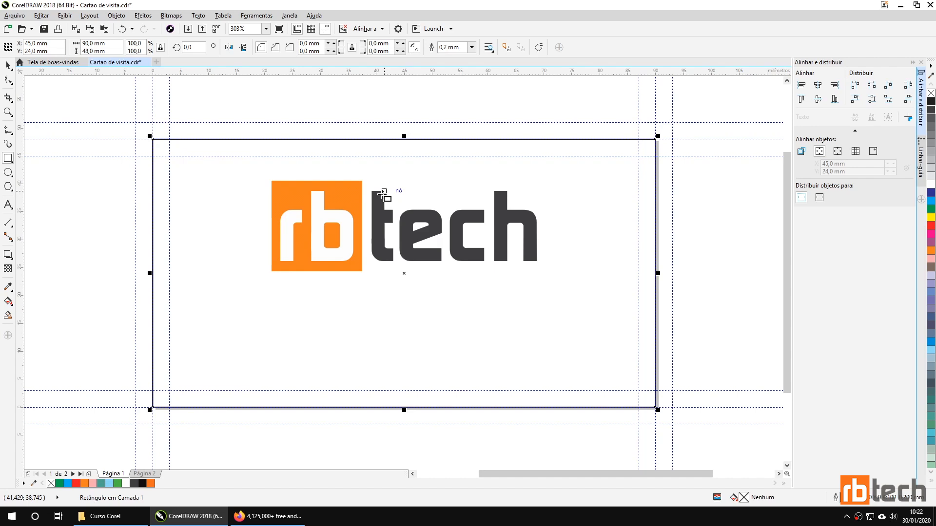
left_click(9, 65)
left_click_drag(404, 138, 410, 166)
Step: Turn on snapping to guidelines in Options > Guidelines
left_click(256, 16)
left_click(261, 28)
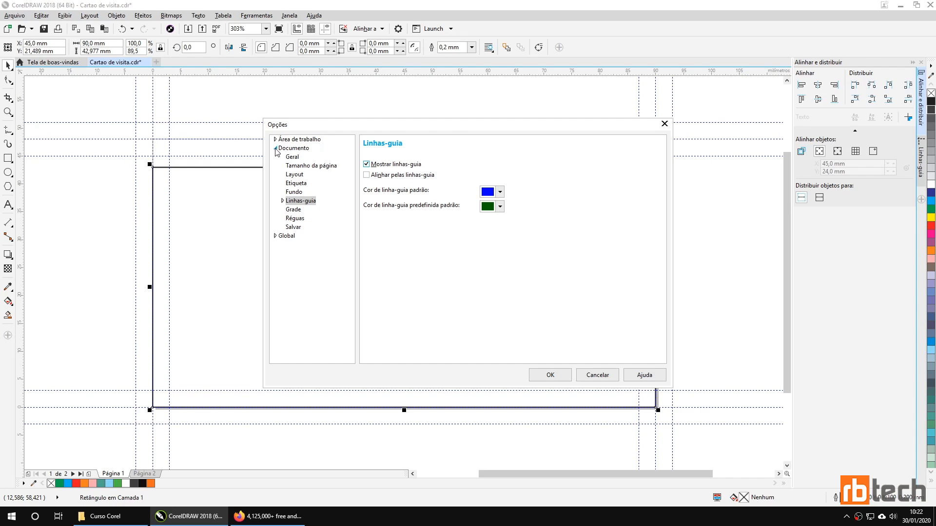
left_click(276, 149)
left_click(276, 148)
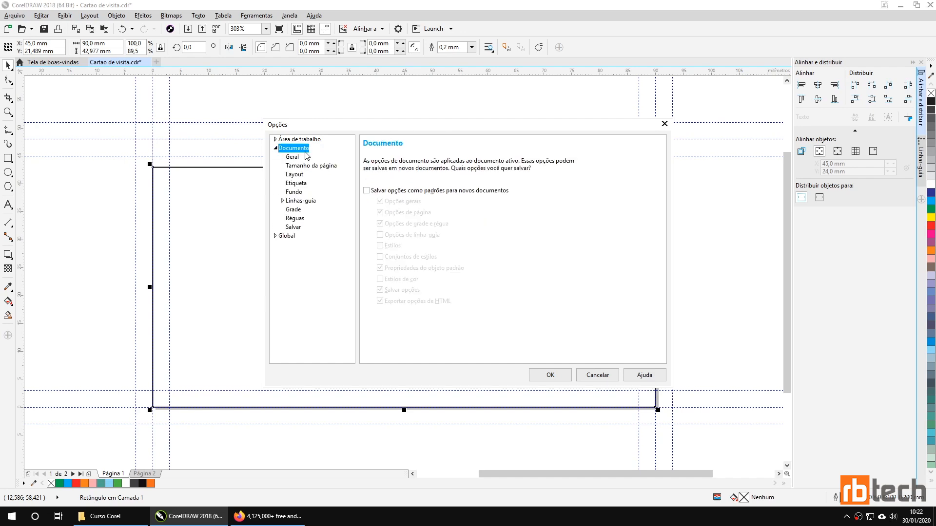
left_click(297, 202)
left_click(391, 176)
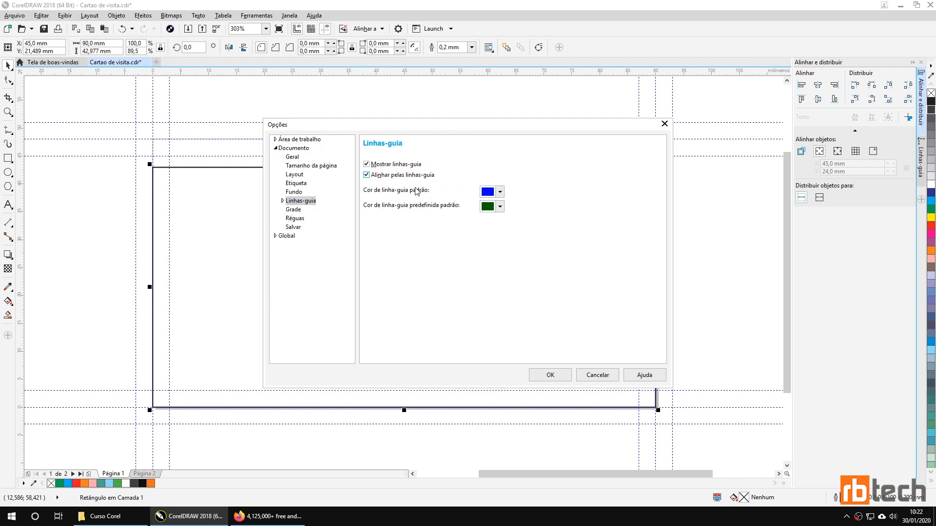
left_click(540, 377)
Step: Stretch the rectangle's top, left, right and bottom edges to the outer bleed guides
left_click_drag(404, 165, 399, 120)
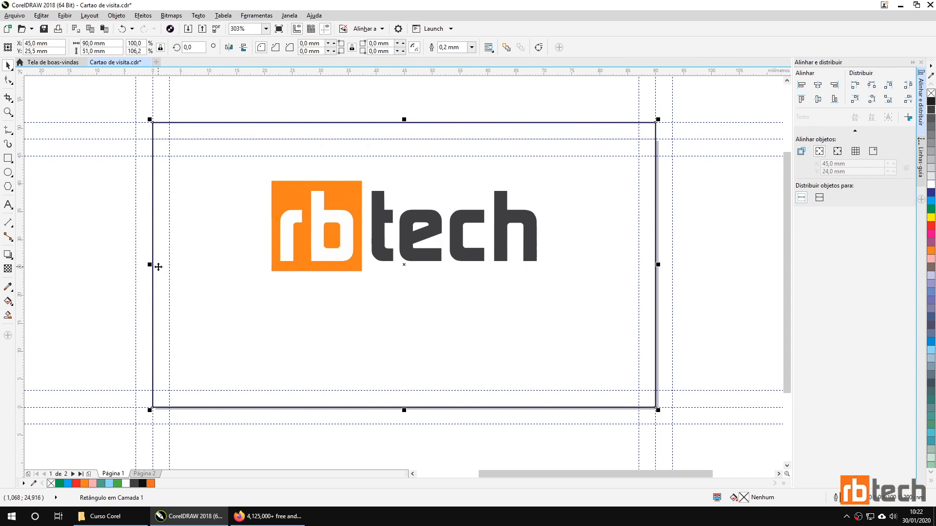
left_click_drag(152, 264, 136, 261)
left_click_drag(656, 265, 673, 264)
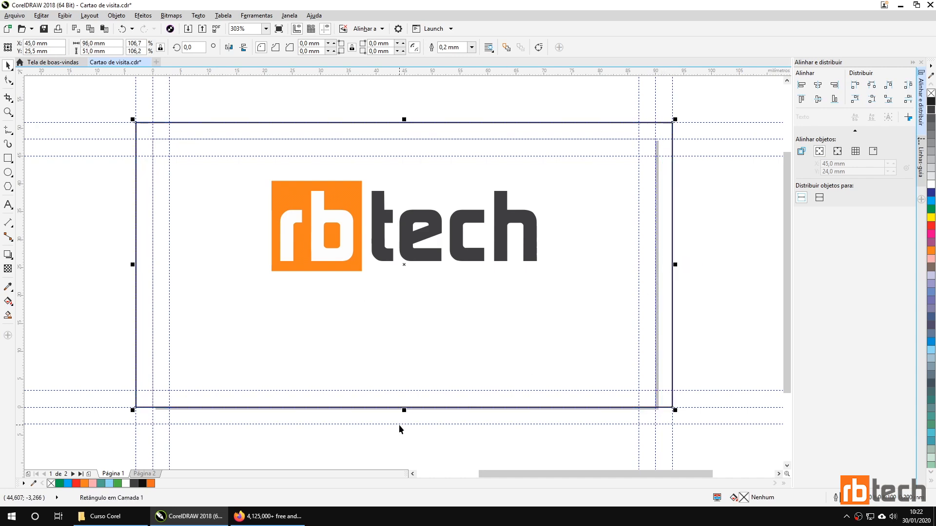
left_click_drag(404, 410, 409, 427)
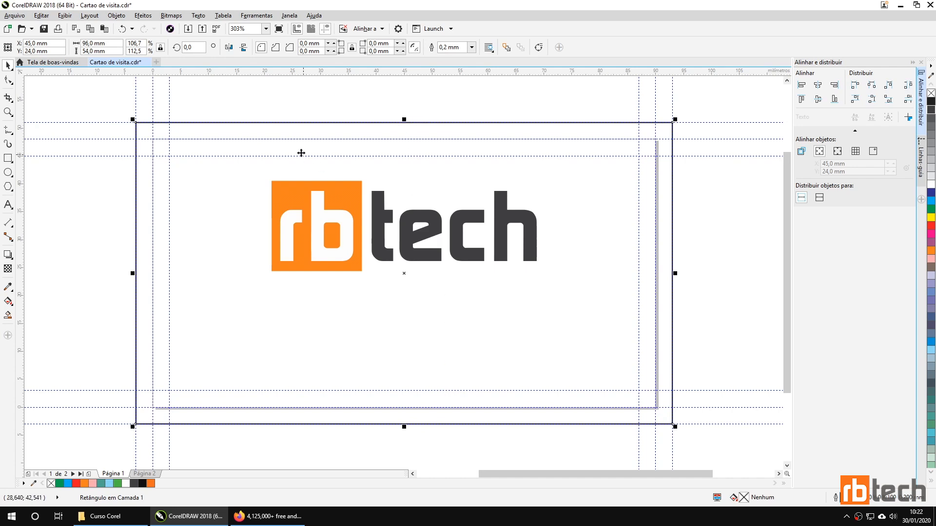
Step: Fill the background rectangle white, remove its outline and lock it
left_click(931, 184)
right_click(931, 93)
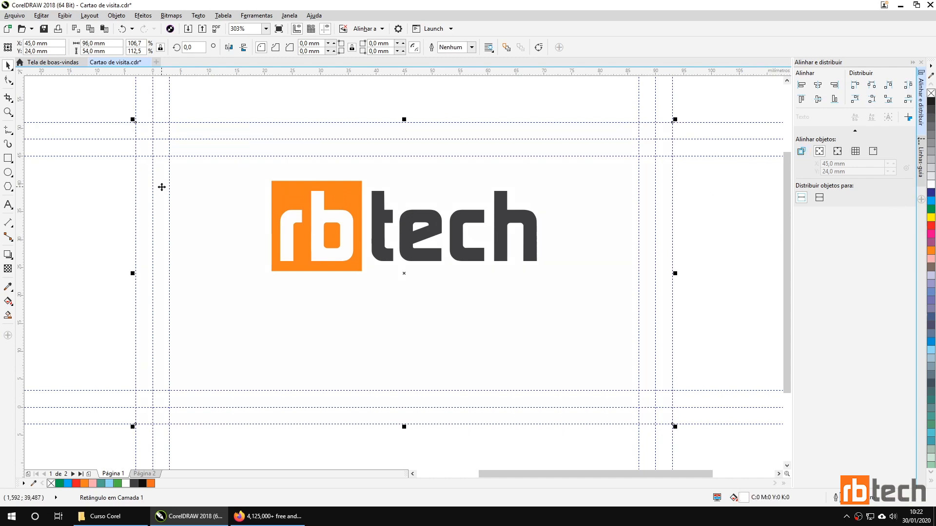
right_click(191, 187)
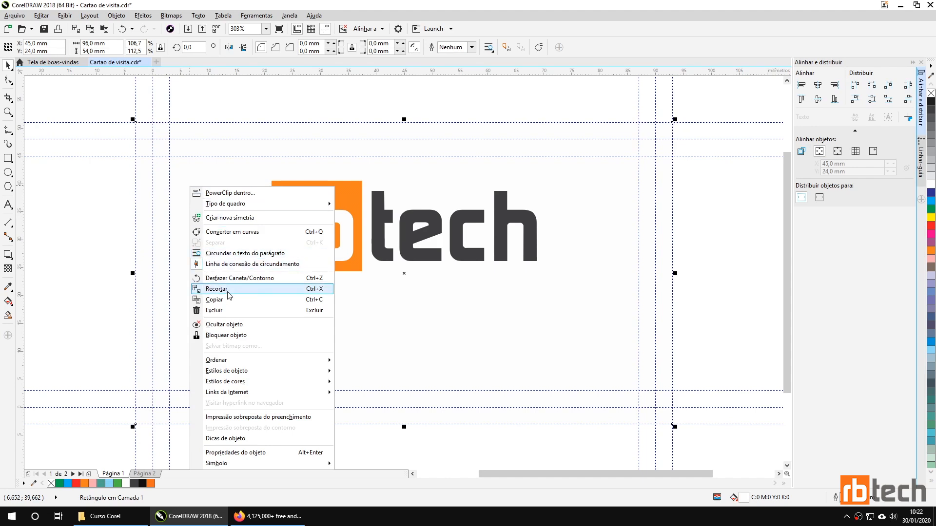
left_click(237, 335)
left_click(215, 200)
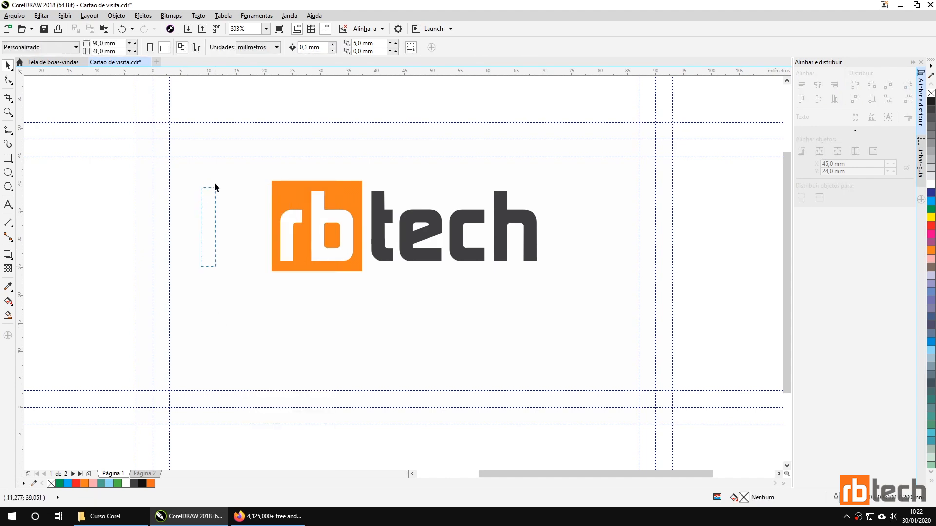
Step: Draw a 96 × 16.2 mm band across the card bottom, filled 90% black with no outline
key("F6")
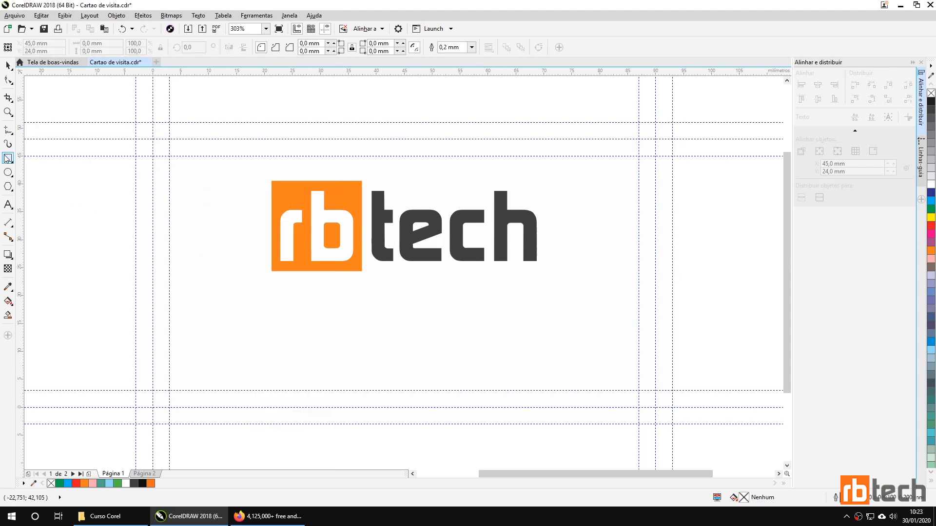
left_click_drag(178, 348, 673, 424)
mouse_move(425, 345)
left_mouse_down()
mouse_move(420, 326)
mouse_move(422, 335)
left_mouse_up()
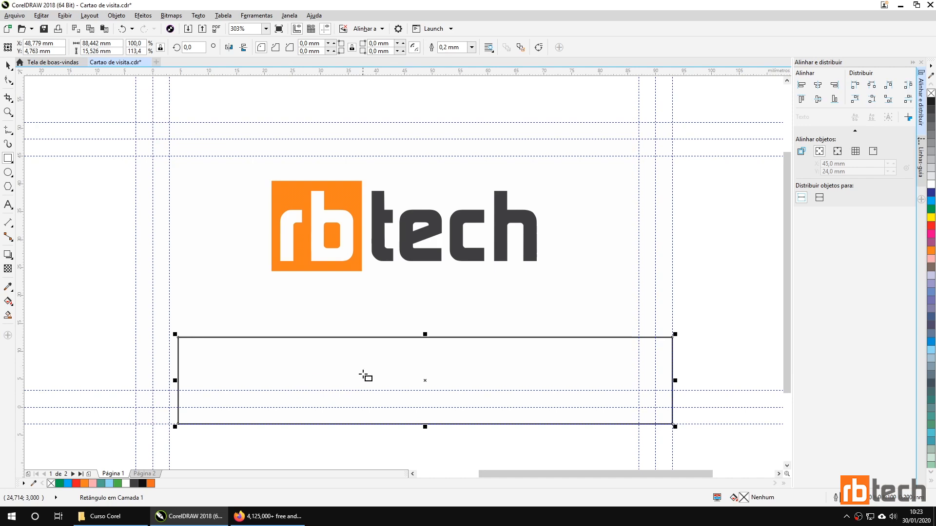
left_click_drag(425, 333, 424, 334)
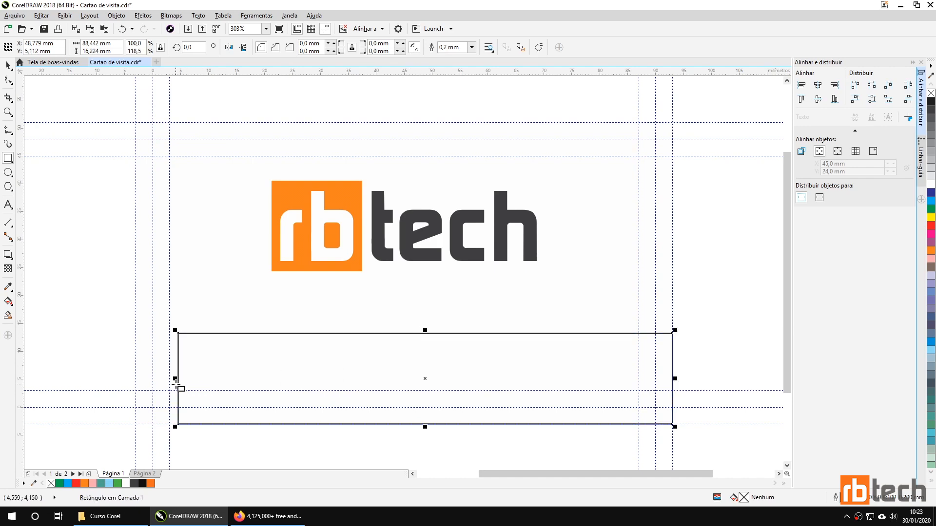
left_click_drag(176, 379, 135, 378)
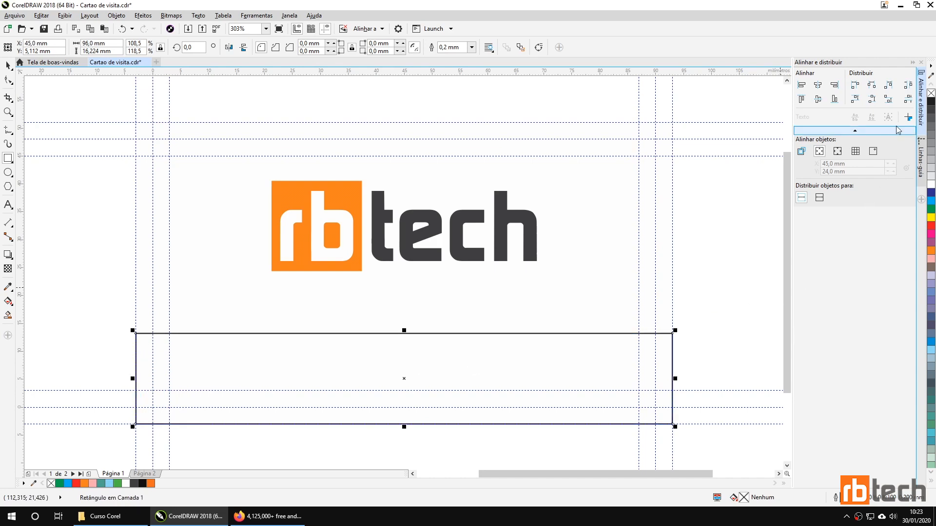
left_click(931, 109)
right_click(931, 94)
left_click(8, 65)
left_click(99, 202)
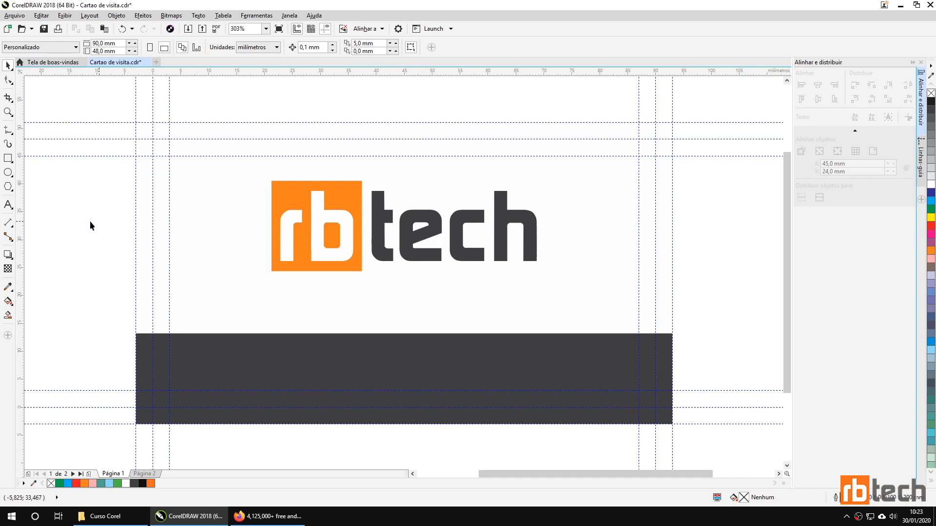
Step: Type 'CONSULTORIA E TREINAMENTOS' at 10 pt below the logo
left_click(7, 204)
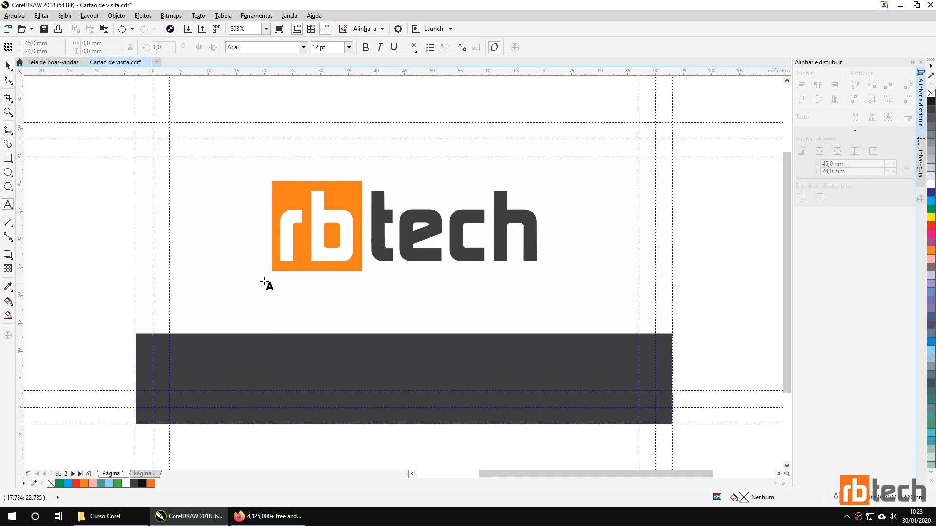
left_click(282, 288)
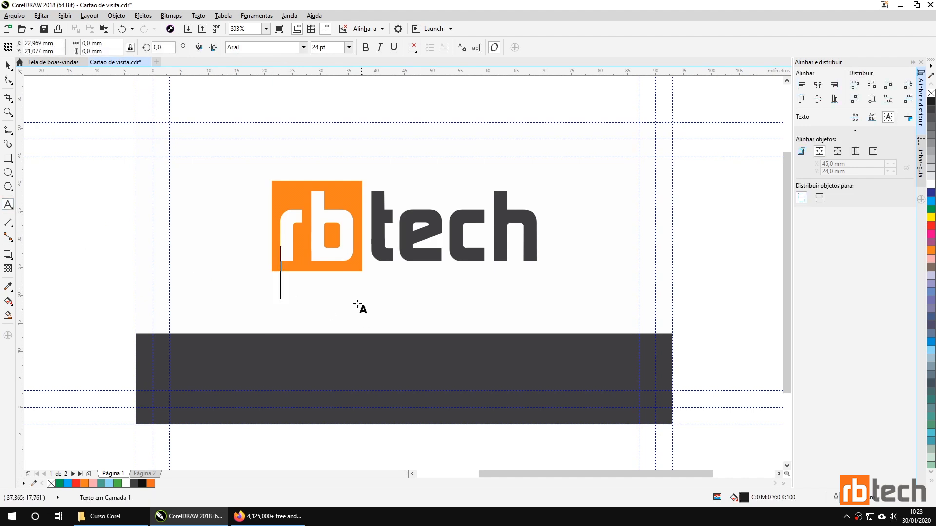
left_click(322, 47)
type("10")
key("Return")
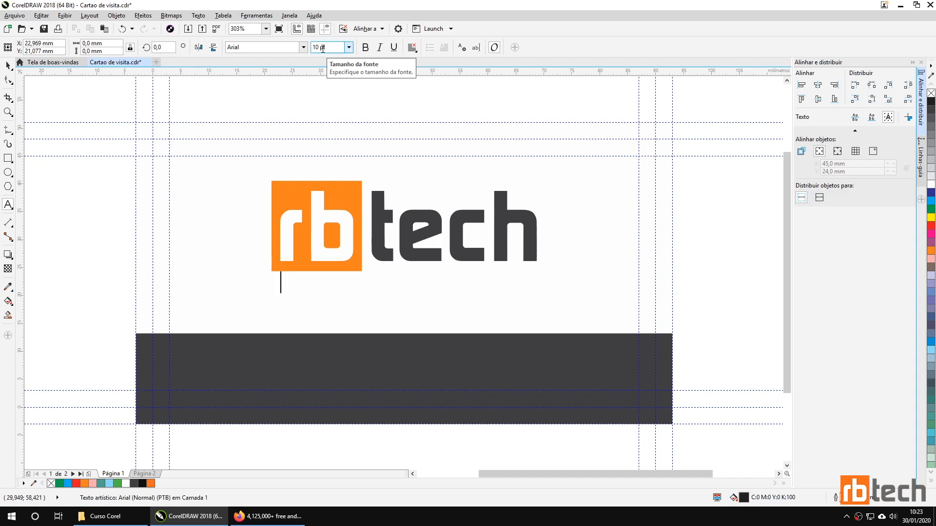
type("CONSULTORIA E ")
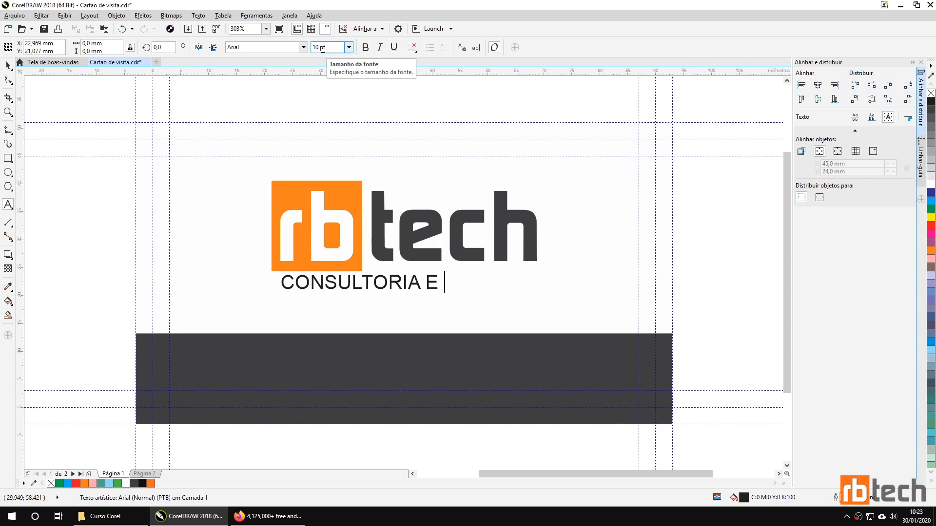
type("TREINAMENTOS")
key("ctrl+space")
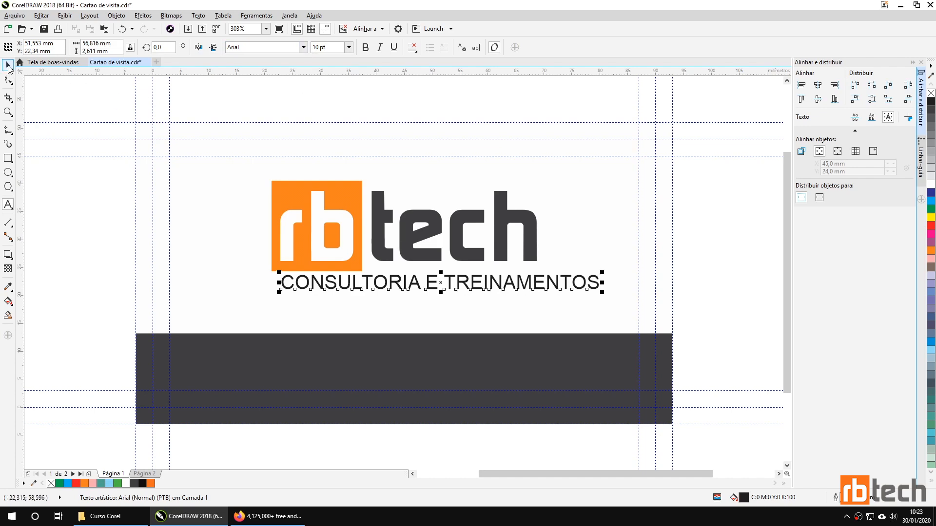
Step: Set the tagline in Oxygen Bold at 9 pt, then reposition and narrow it
left_click(304, 47)
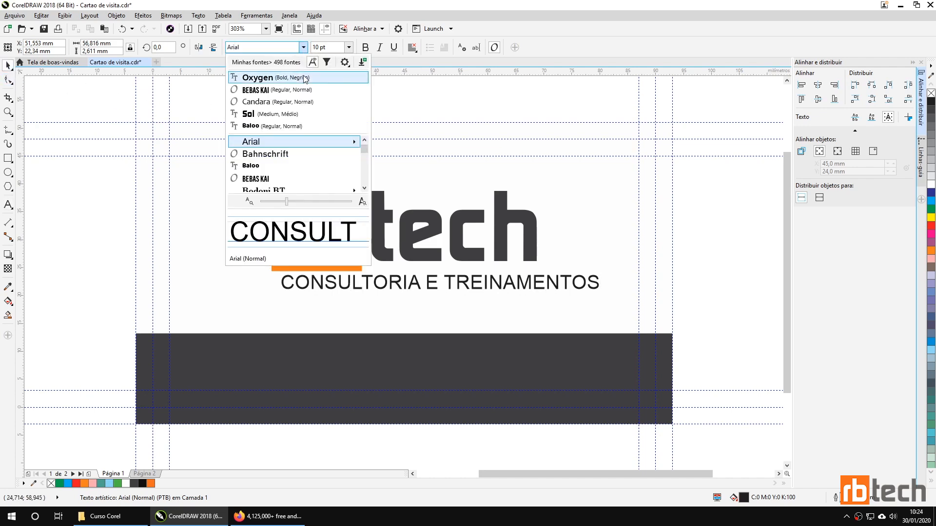
left_click(262, 78)
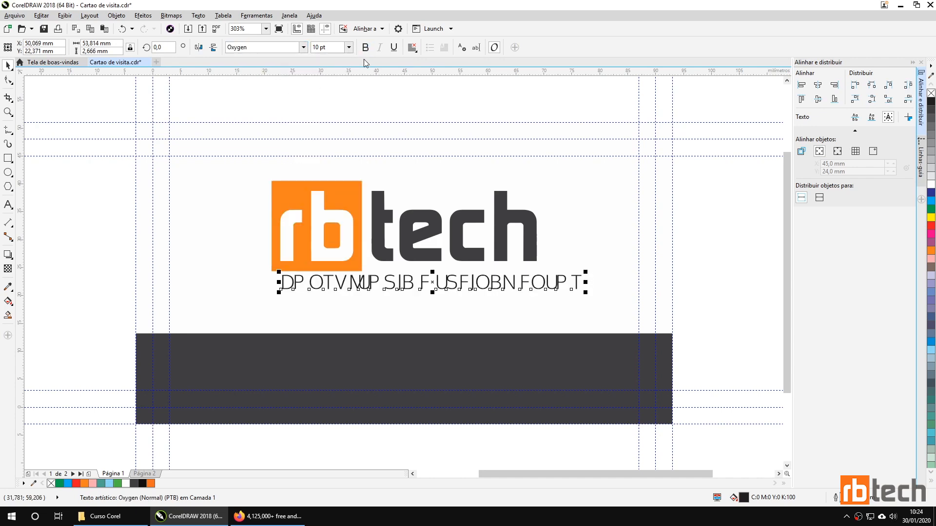
key("ctrl+b")
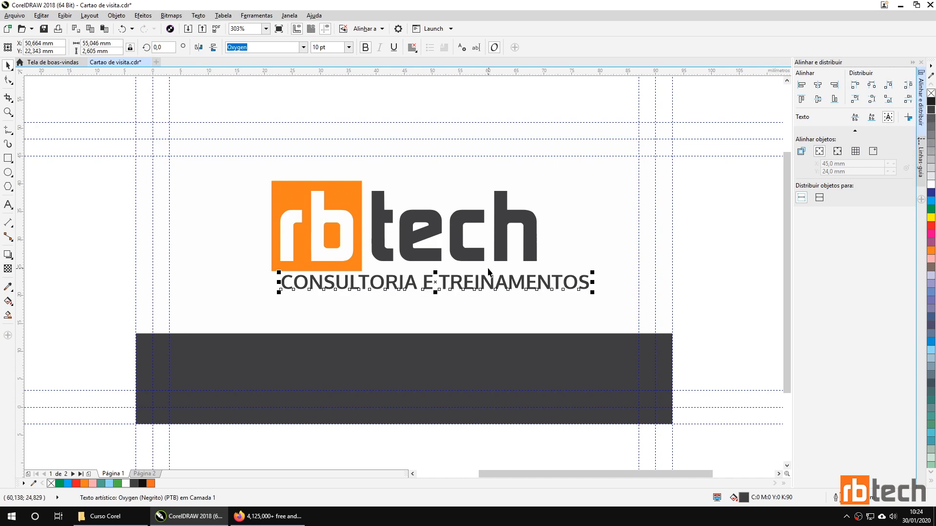
type("9")
key("Return")
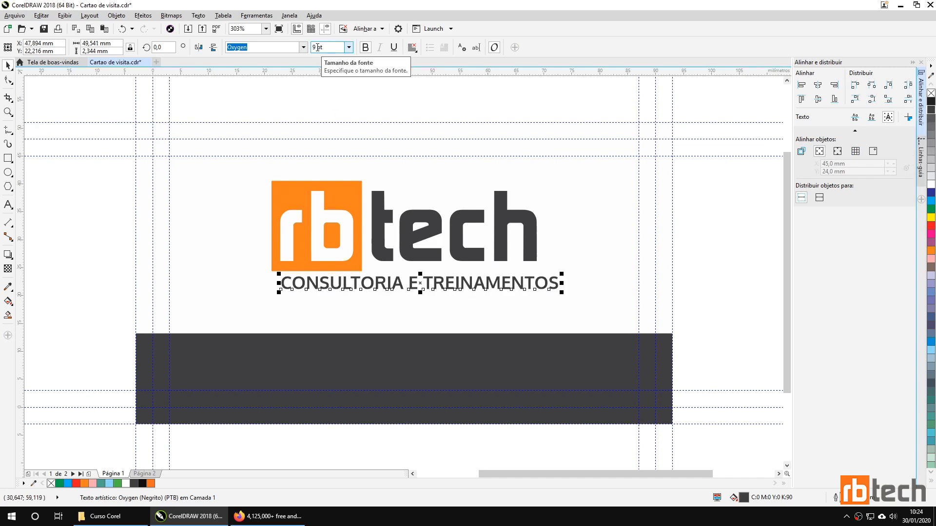
left_click_drag(390, 281, 393, 292)
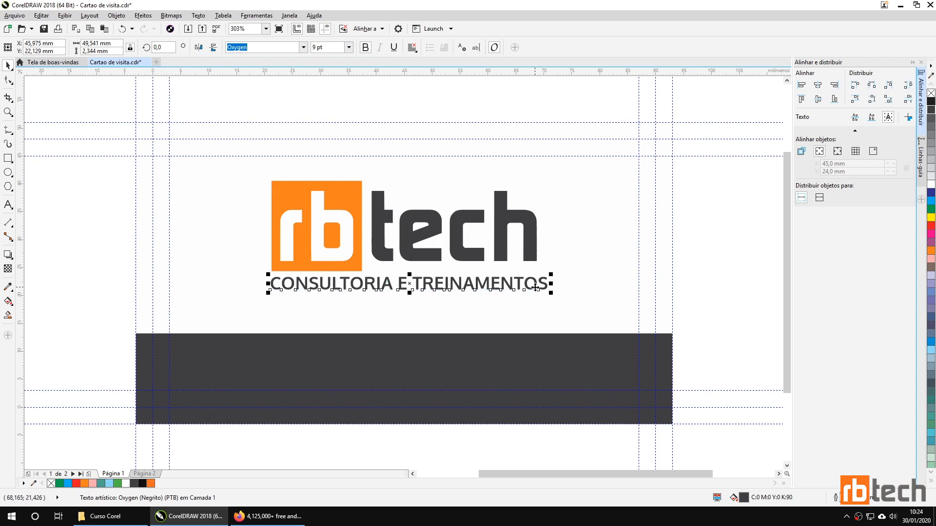
left_click_drag(549, 286, 540, 286)
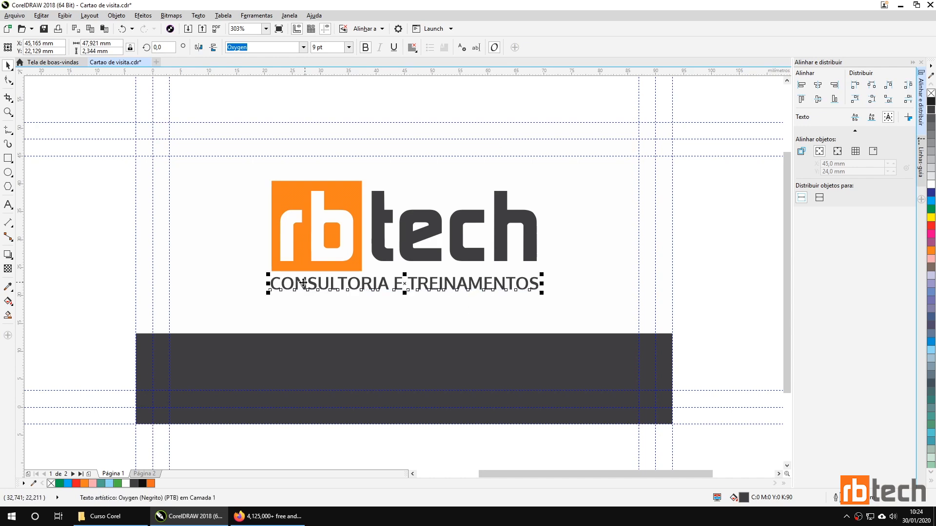
Step: Add a guideline at the orange square's left edge and snap the tagline's left end to it
scroll(267, 271, "up", 2)
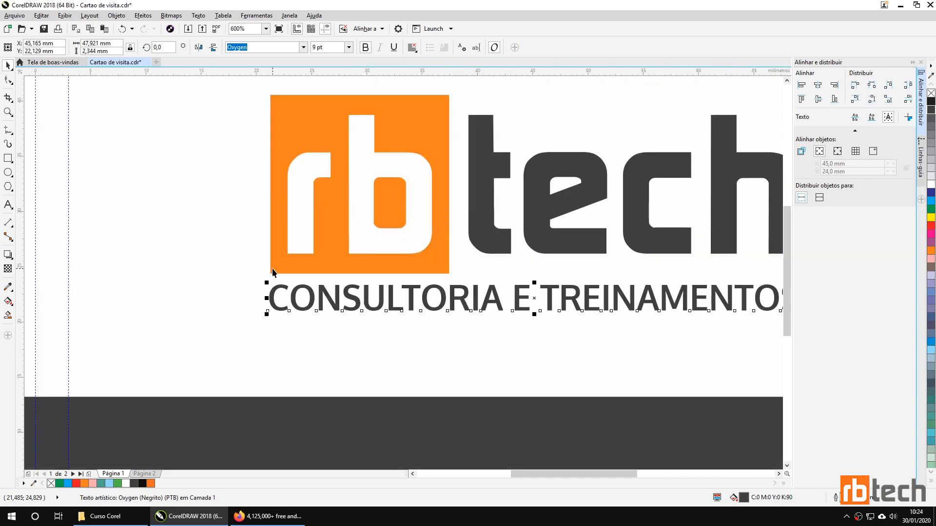
scroll(272, 272, "up", 1)
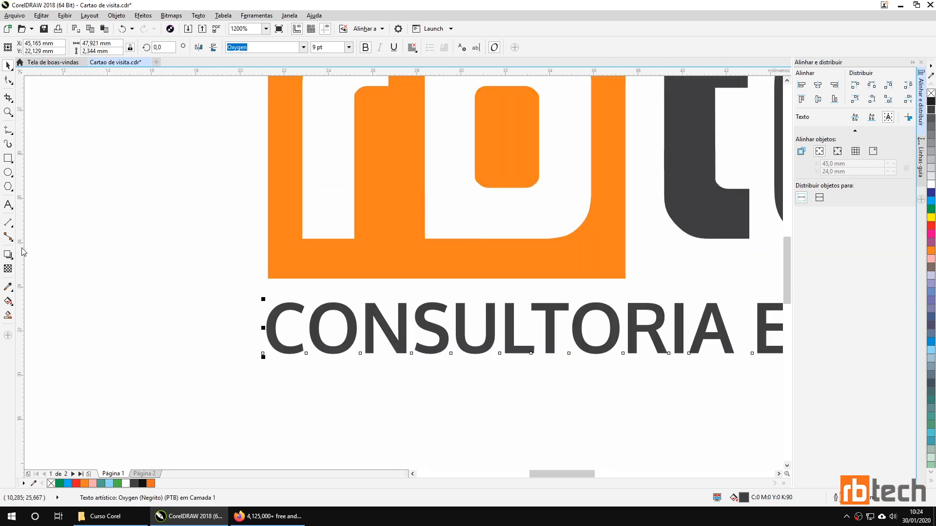
left_click_drag(77, 256, 277, 264)
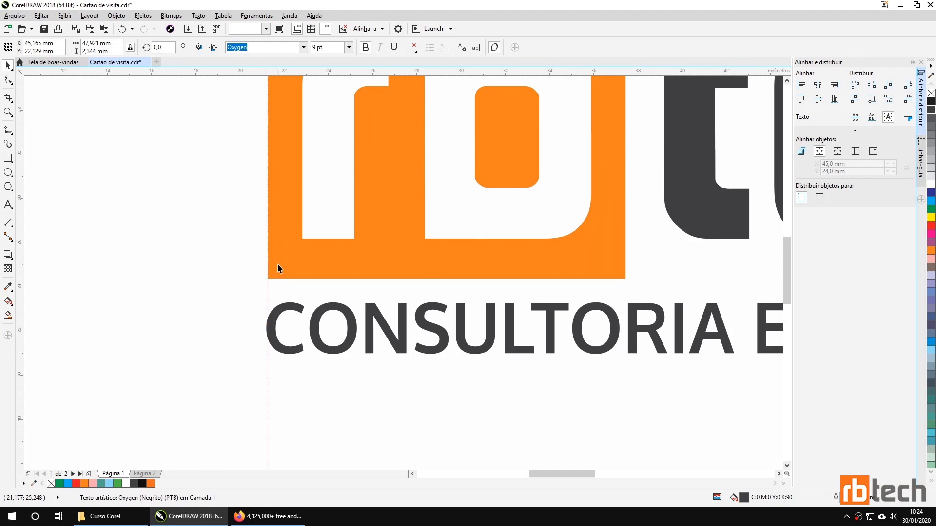
left_click(275, 324)
left_click_drag(264, 324, 267, 327)
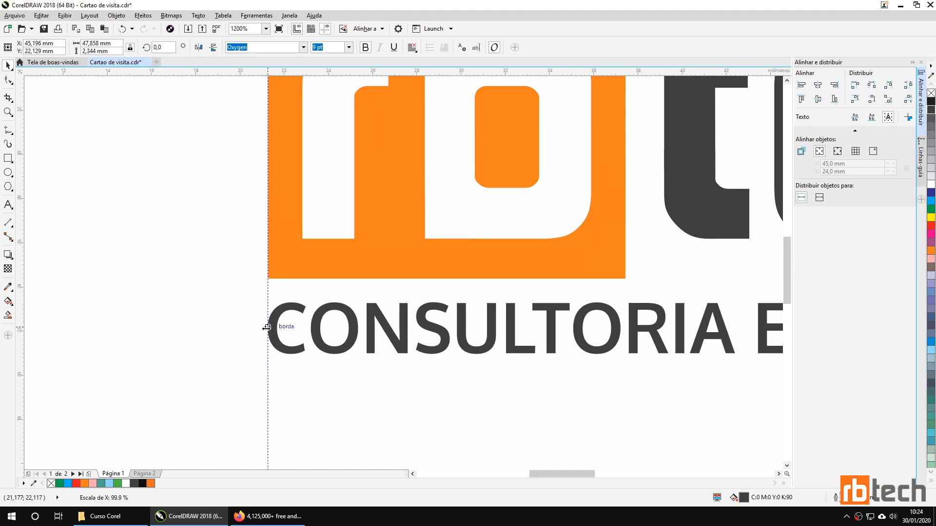
Step: Add a guideline at the h's right edge and align the tagline's right end to it
scroll(350, 322, "down", 5)
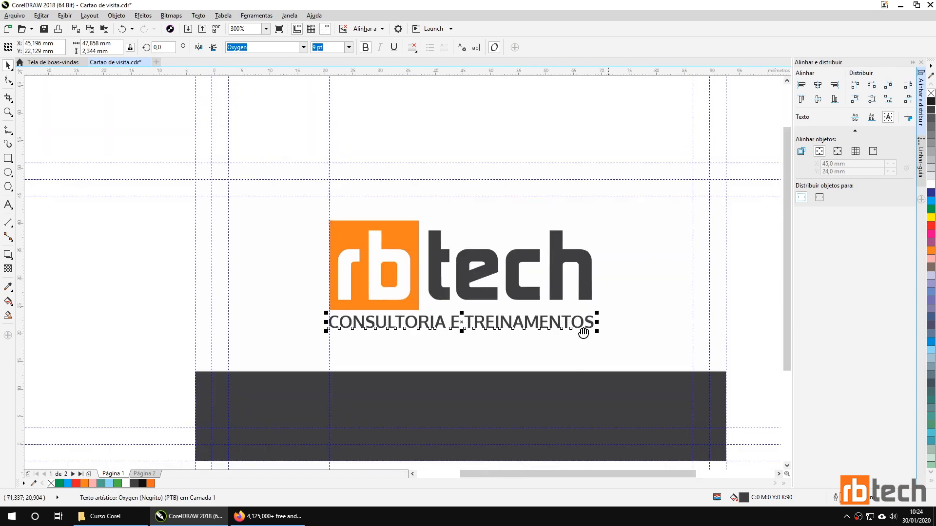
left_click_drag(583, 333, 439, 331)
scroll(438, 331, "up", 5)
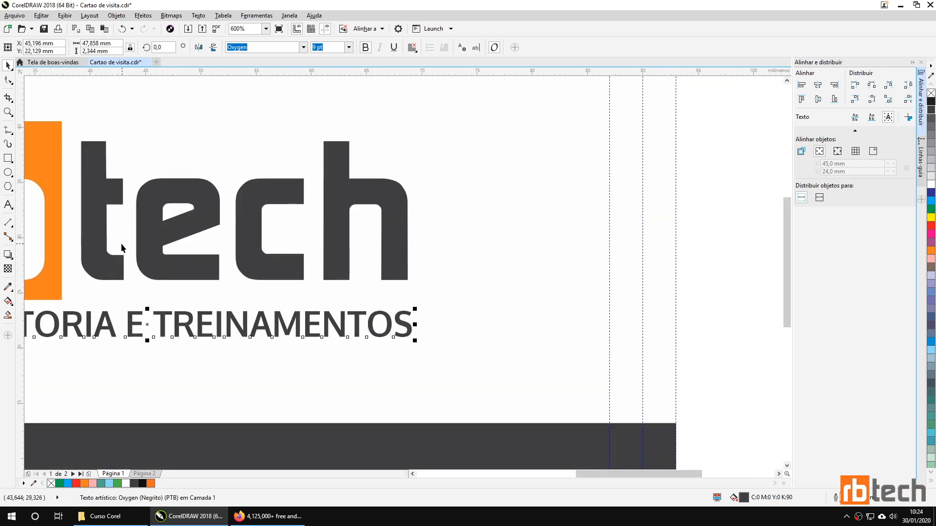
left_click_drag(21, 235, 408, 253)
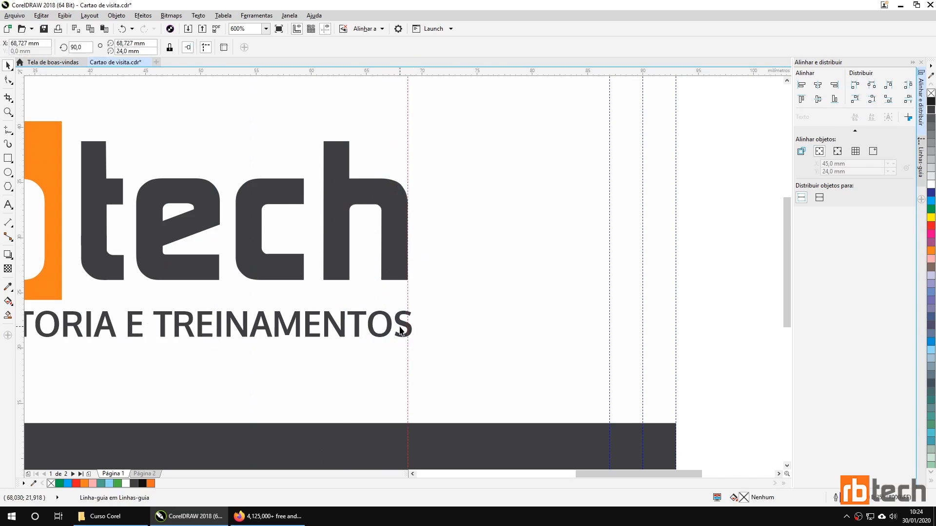
left_click(401, 329)
left_click_drag(413, 323, 408, 324)
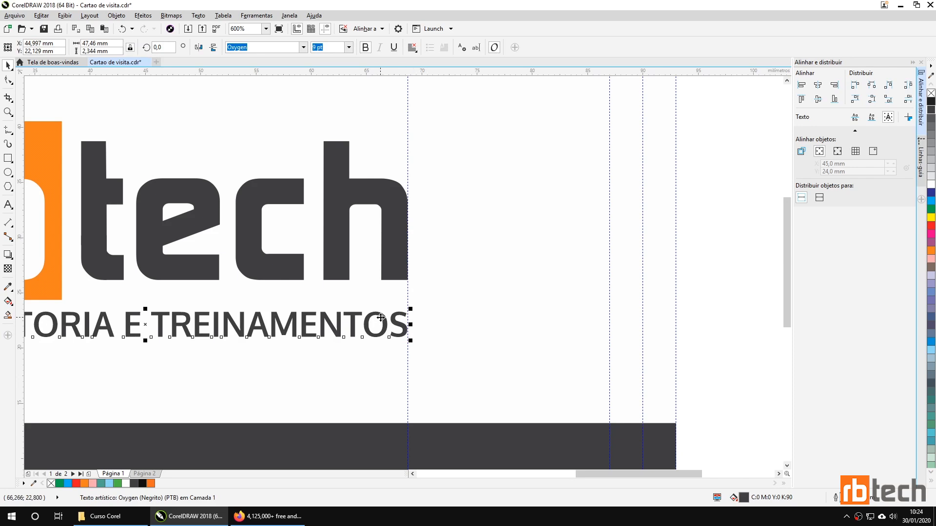
Step: Reduce the tagline to 8 pt and stretch its right end to the guideline
type("8")
key("Return")
left_click_drag(353, 327, 409, 326)
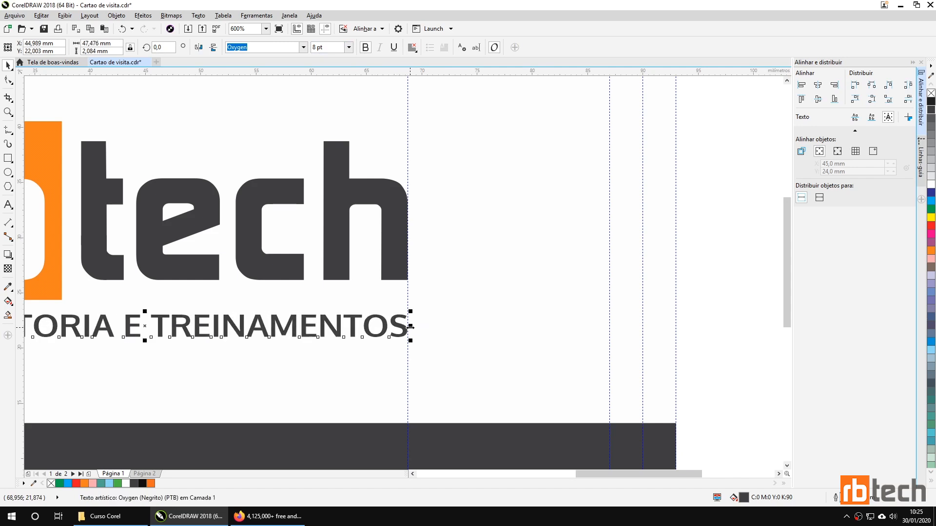
key("shift+F4")
left_click(376, 316)
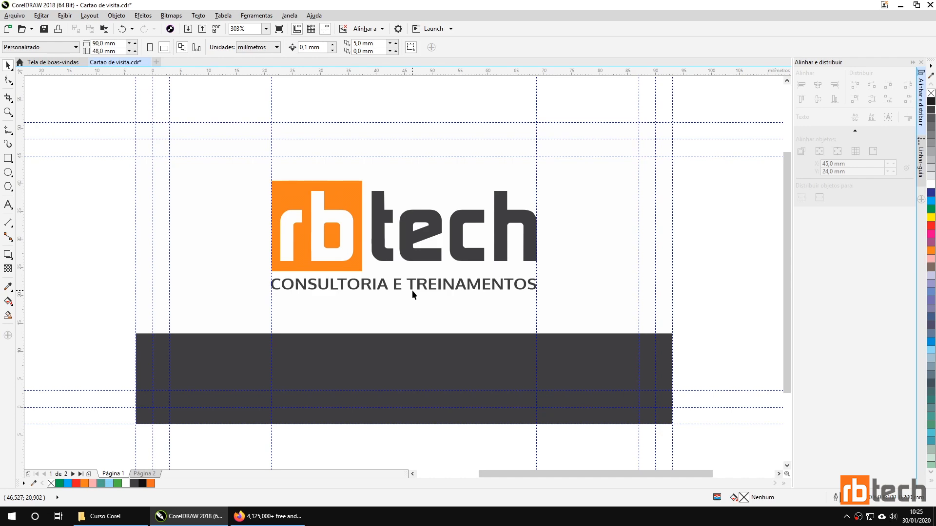
Step: Delete both logo-edge guidelines and reselect the tagline
left_click(271, 317)
key("Delete")
left_click(536, 308)
key("Delete")
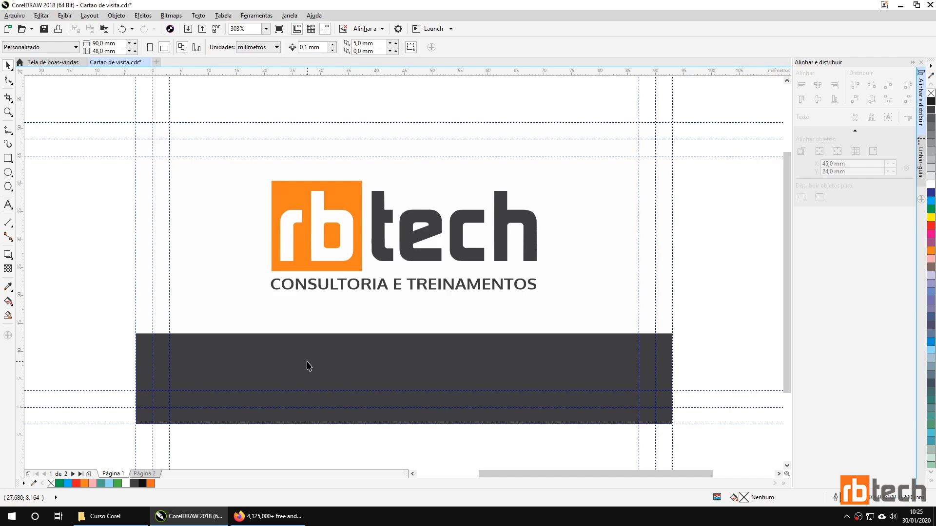
left_click(314, 289)
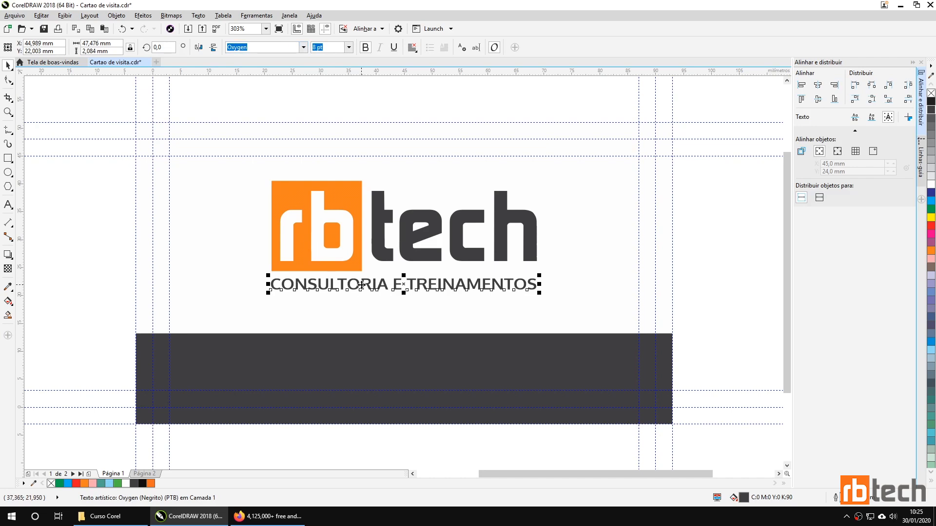
left_click(239, 268)
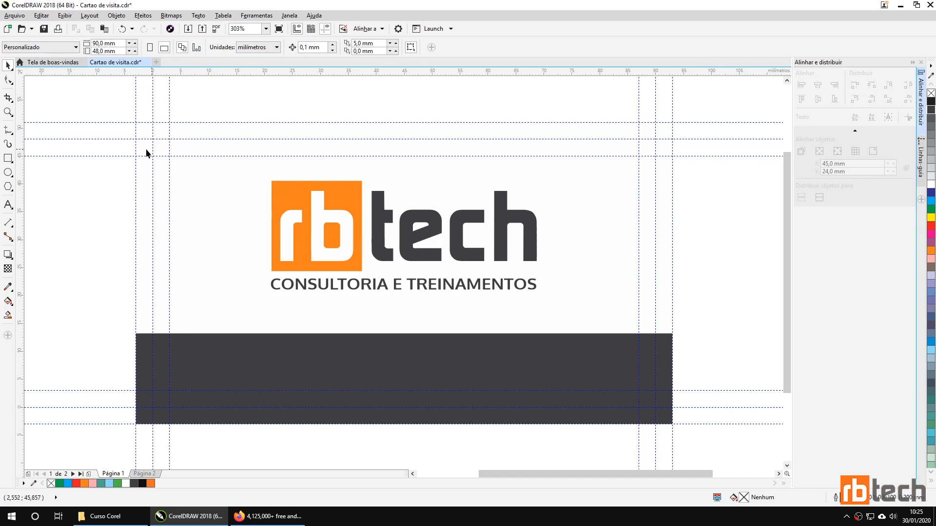
left_click(298, 286)
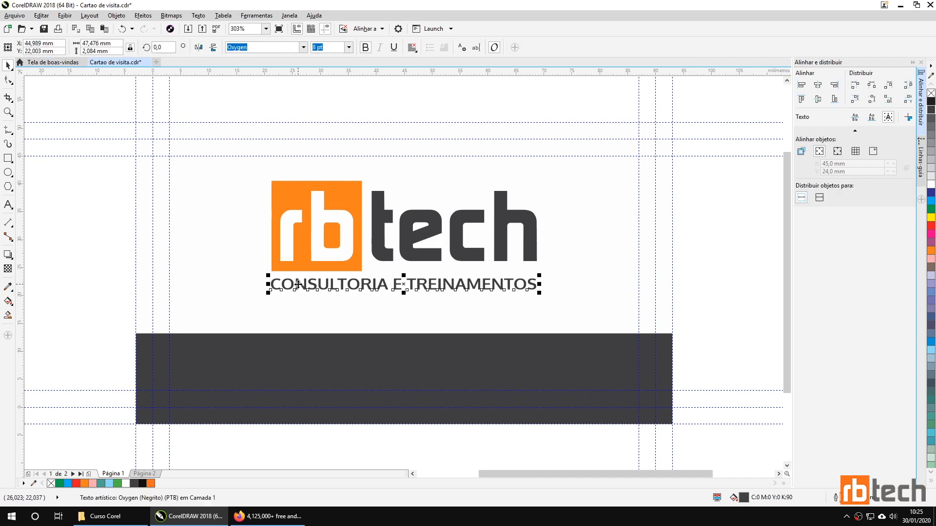
Step: Copy the tagline onto the band in white and retype it as the company e-mail address
left_click_drag(298, 284, 284, 361)
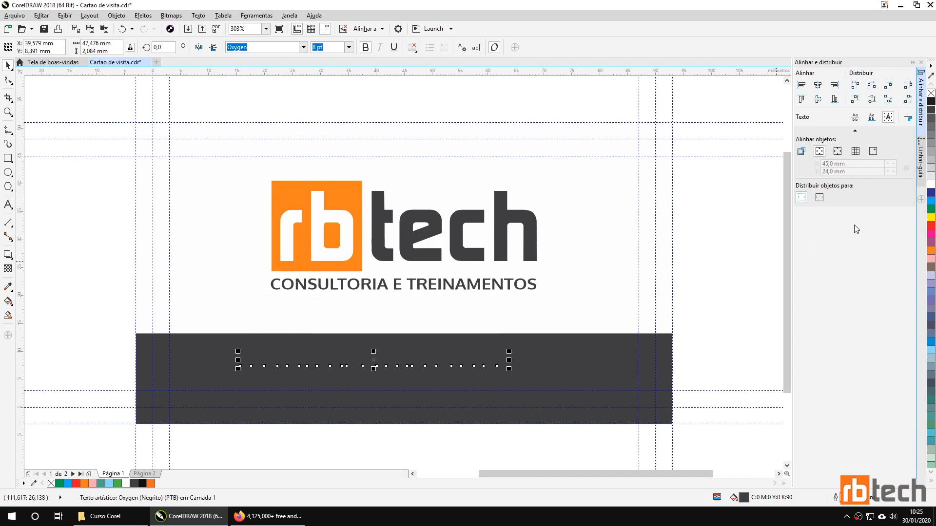
left_click(930, 187)
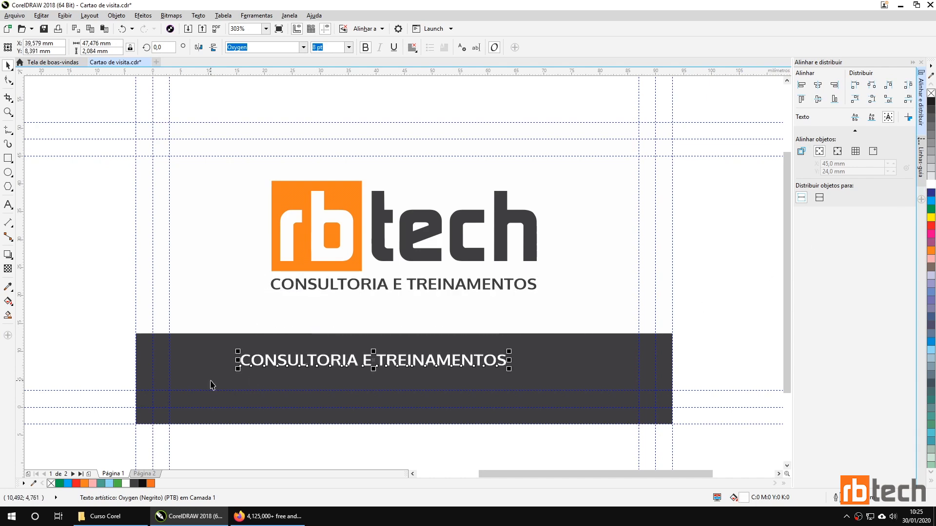
double_click(339, 363)
double_click(340, 364)
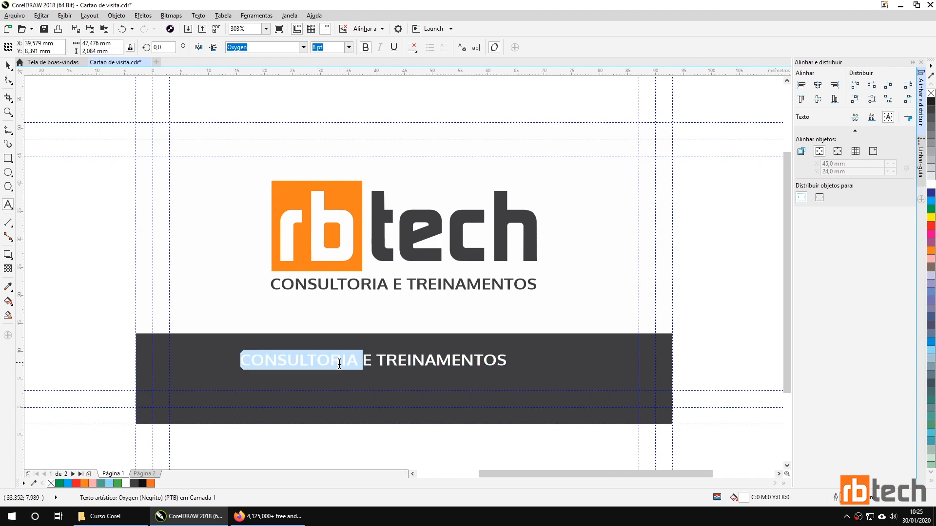
key("End")
key("ctrl+shift+Left")
key("ctrl+shift+Left")
key("ctrl+shift+Left")
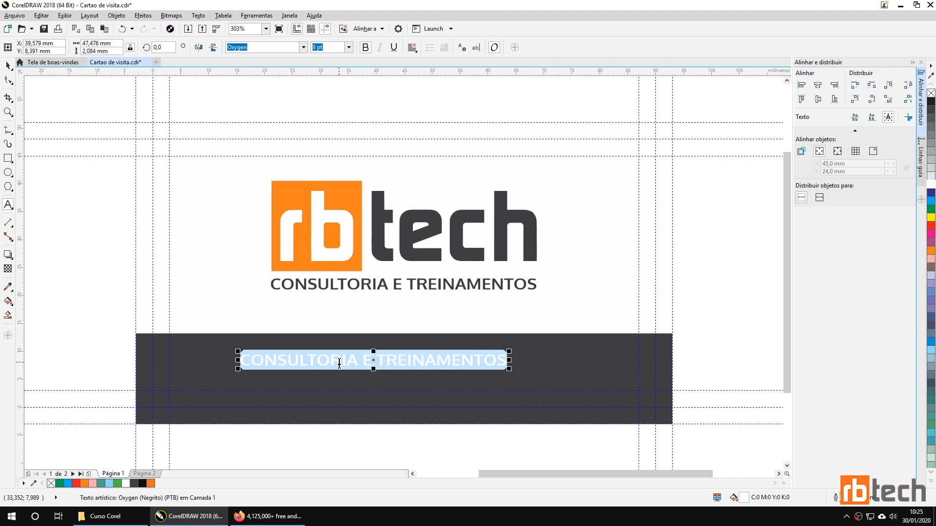
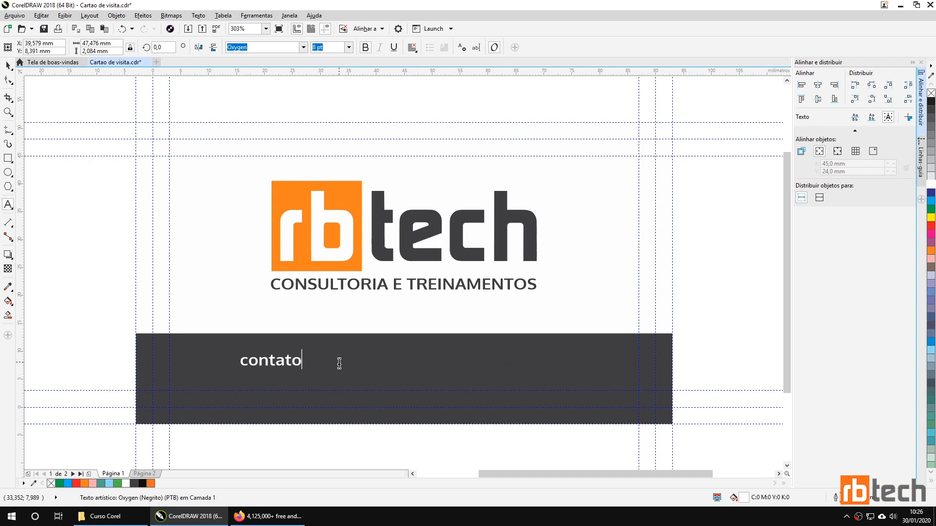
key("ctrl+space")
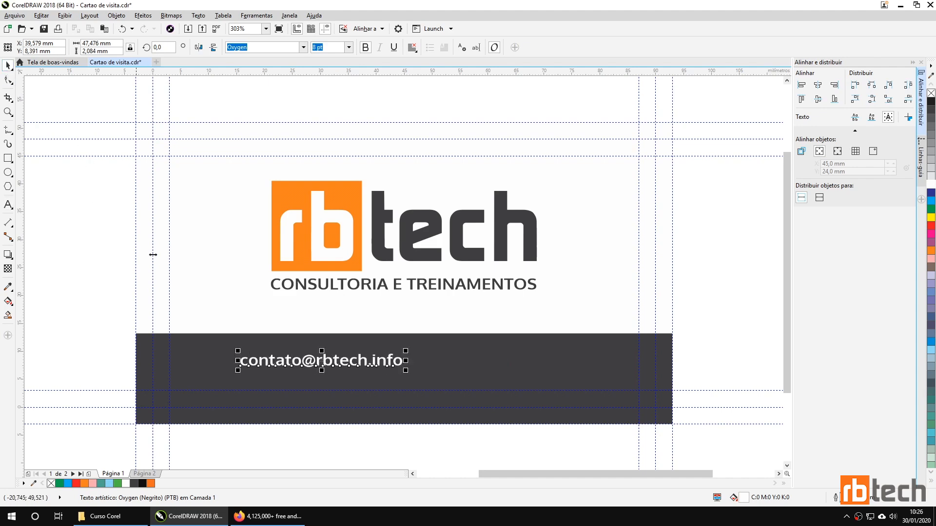
Step: Duplicate the e-mail text to its right and retype it as the company phone number
left_click_drag(331, 367, 526, 366)
double_click(526, 365)
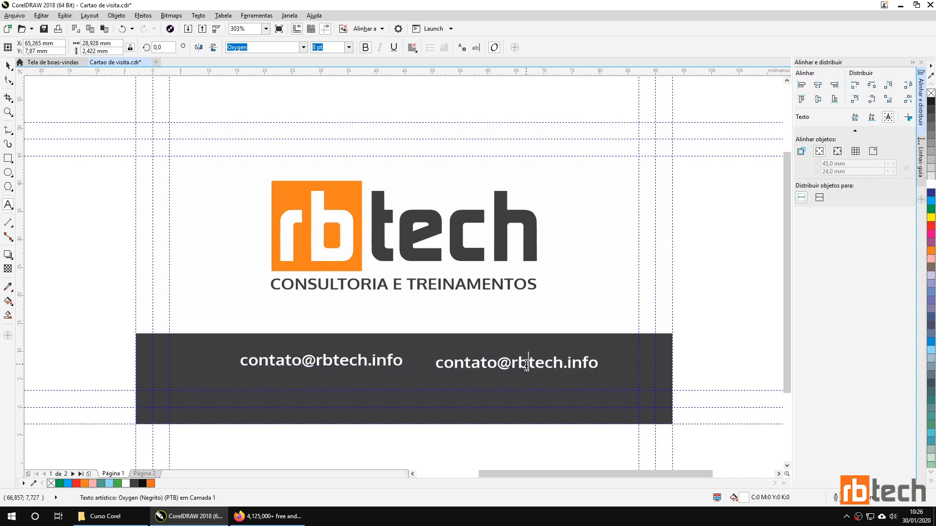
key("ctrl+a")
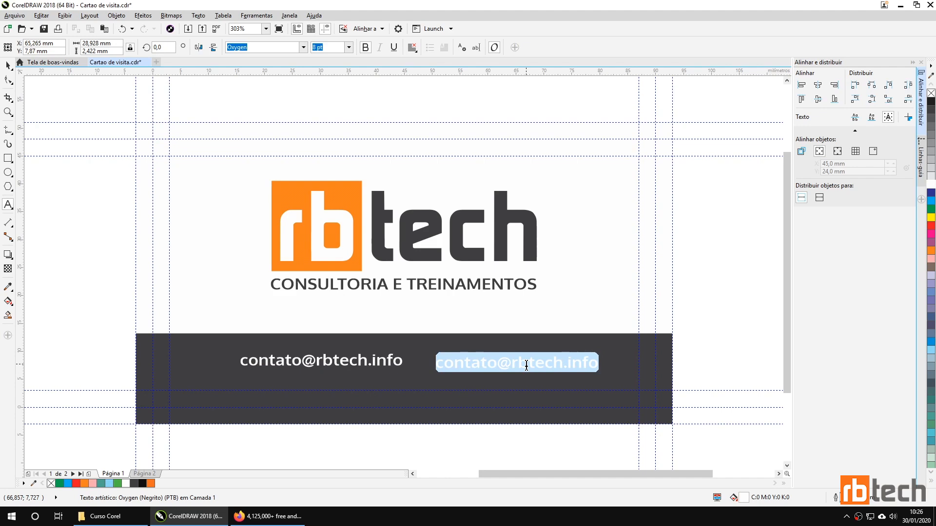
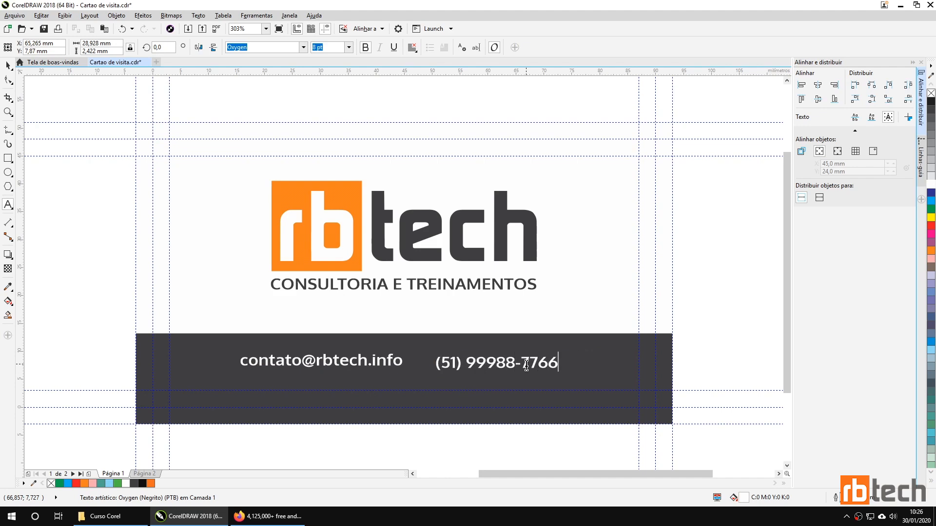
key("Escape")
left_click(8, 65)
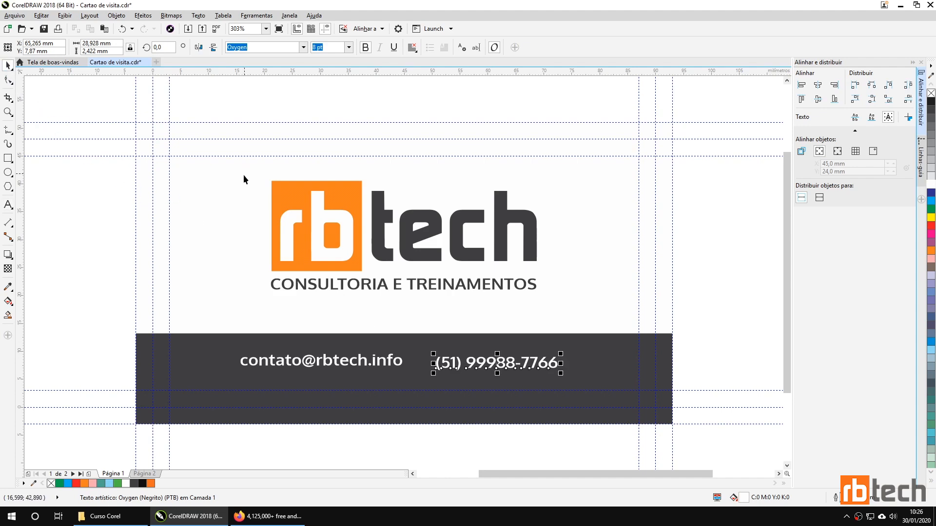
Step: Shift the phone number right on the band and set it to 10 pt
left_click_drag(483, 362, 529, 362)
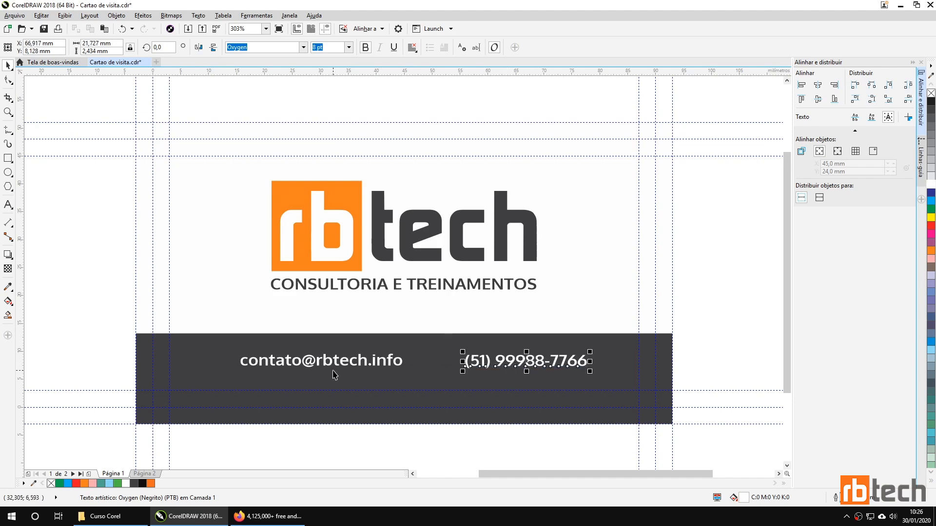
left_click(328, 47)
type("10")
key("Return")
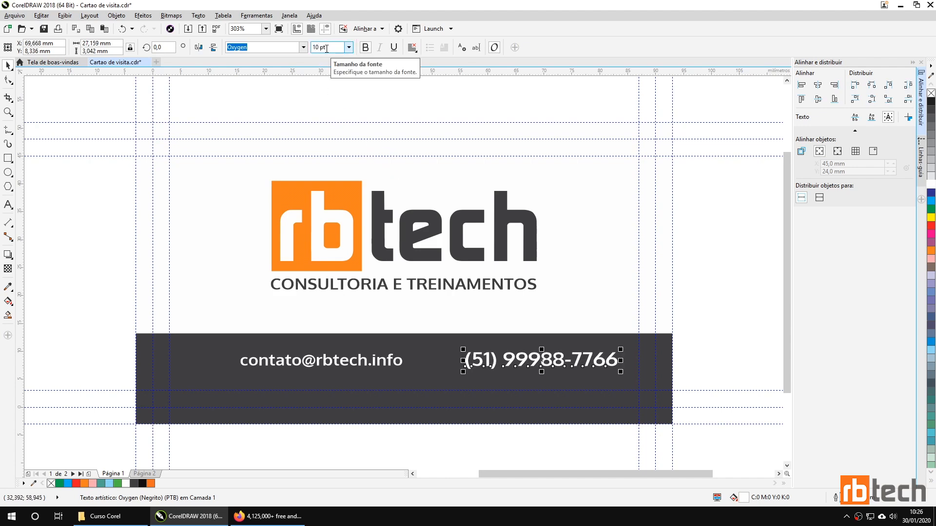
Step: Move the e-mail text further left and set it to 9 pt
left_click(351, 363)
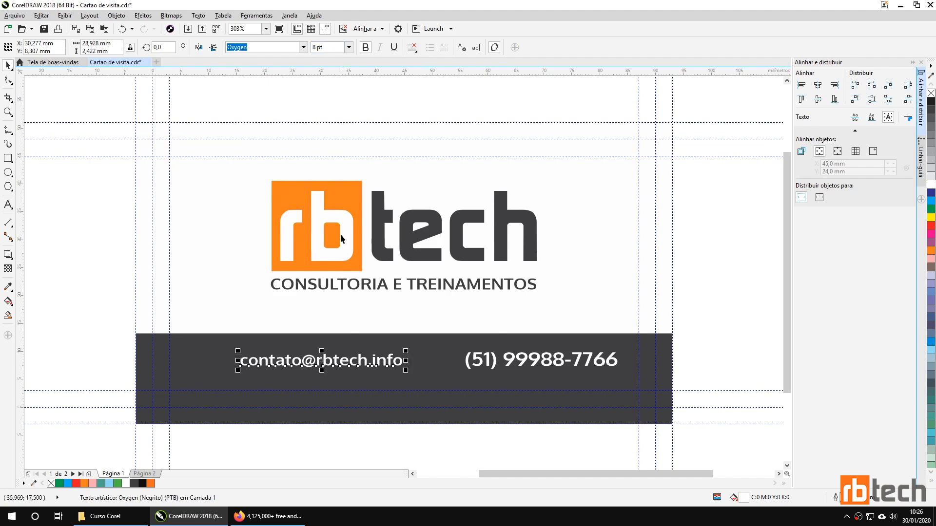
type("10")
key("Return")
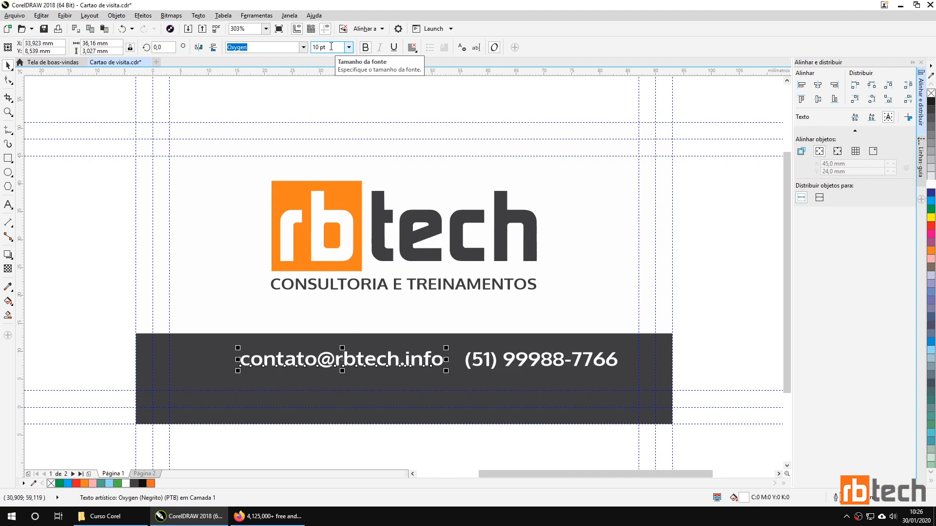
left_click_drag(363, 362, 326, 365)
left_click(329, 48)
type("9")
key("Return")
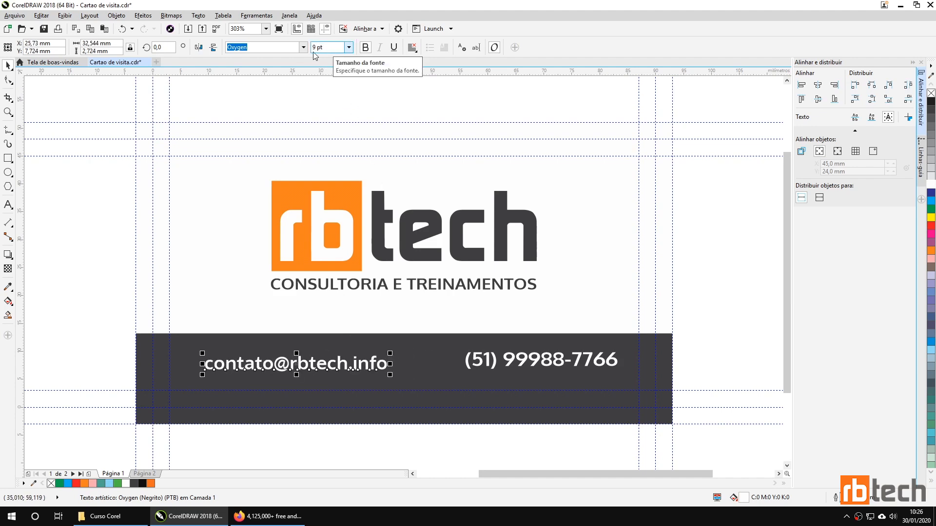
Step: Nudge the phone number level with the e-mail text
left_click(520, 360)
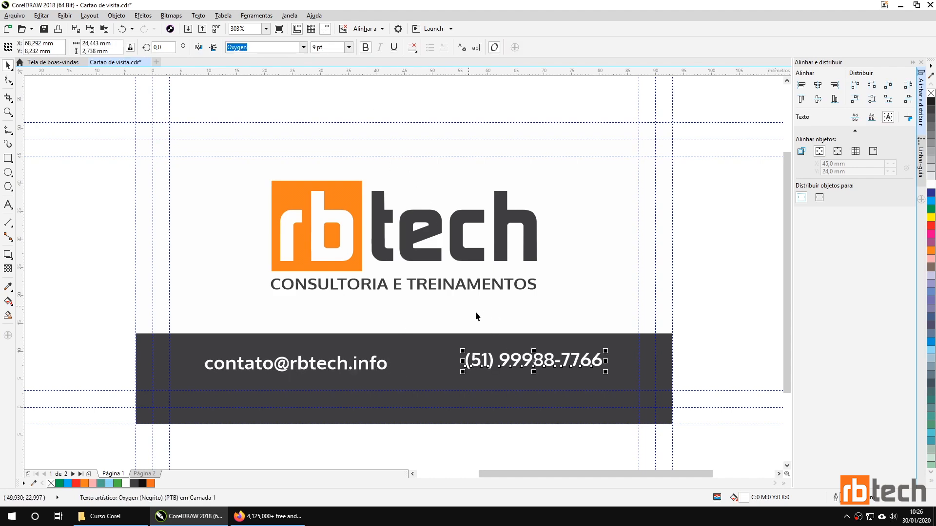
mouse_move(519, 360)
left_mouse_down()
mouse_move(519, 370)
mouse_move(522, 363)
left_mouse_up()
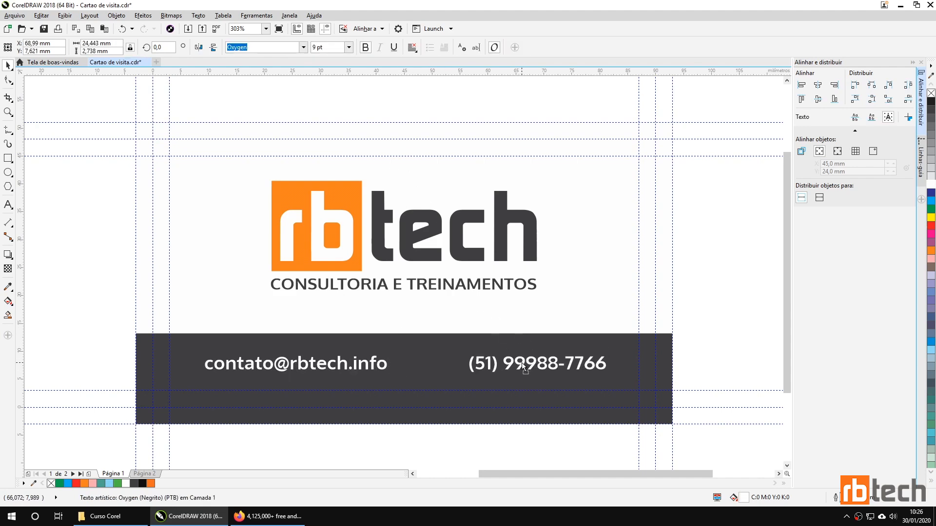
left_click(357, 366)
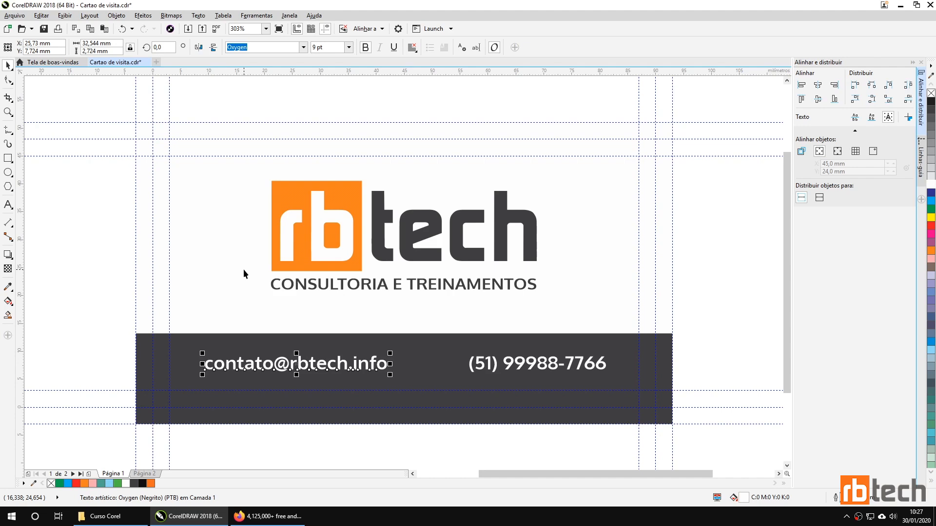
Step: Search Iconfinder for whatsapp icons filtered to free ones
left_click(266, 516)
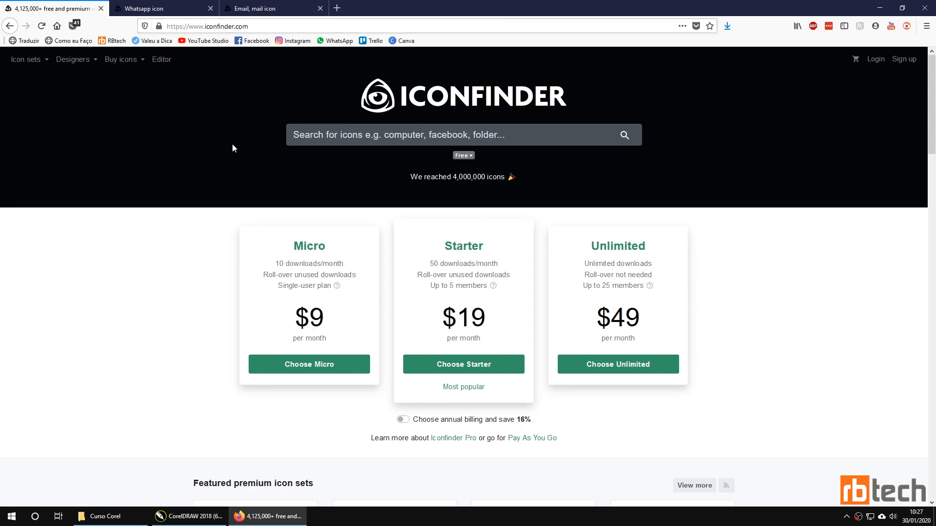
left_click(343, 137)
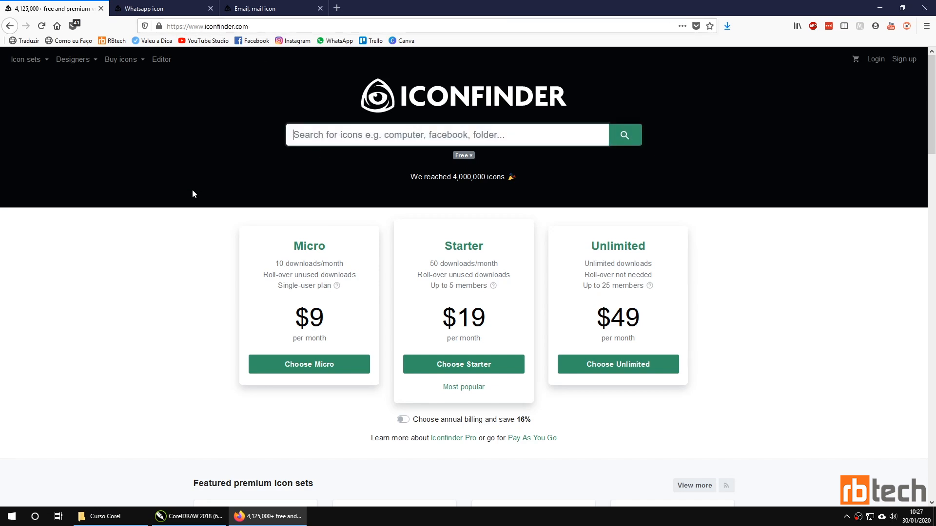
type("what")
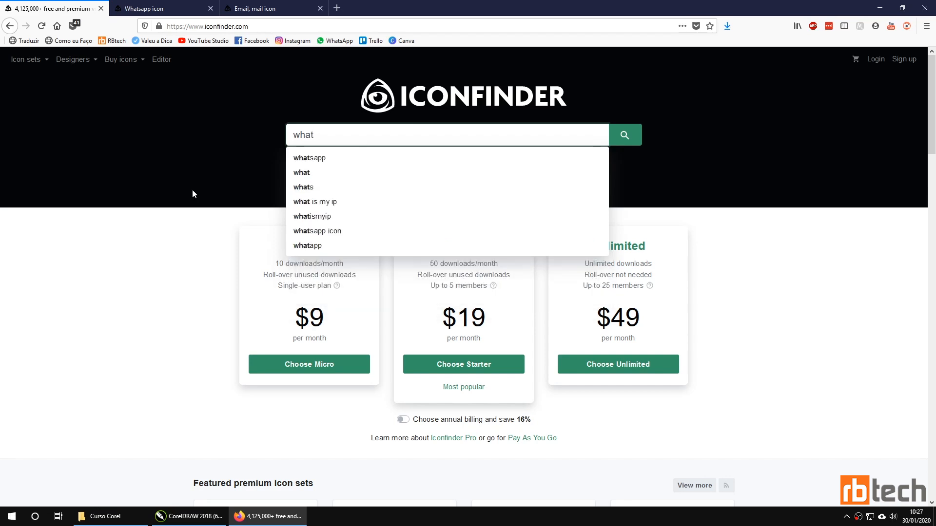
key("Down")
key("Return")
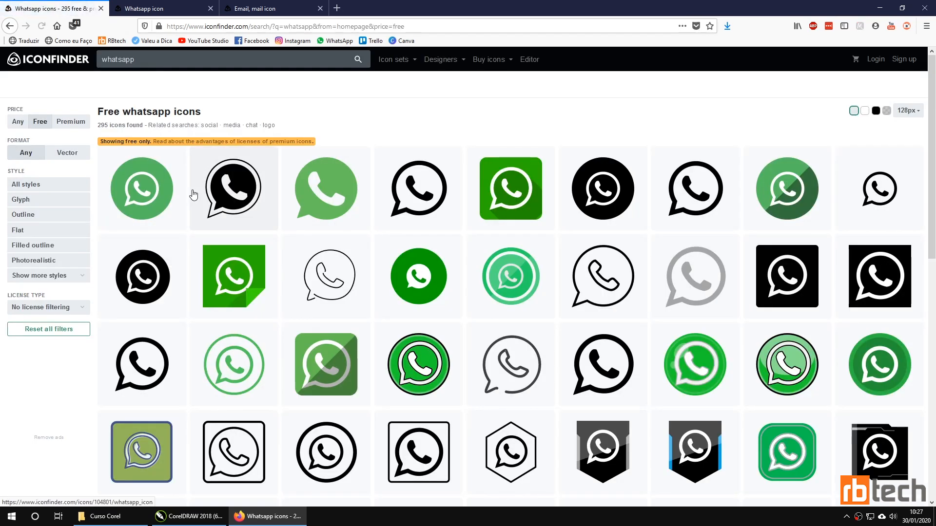
left_click(19, 123)
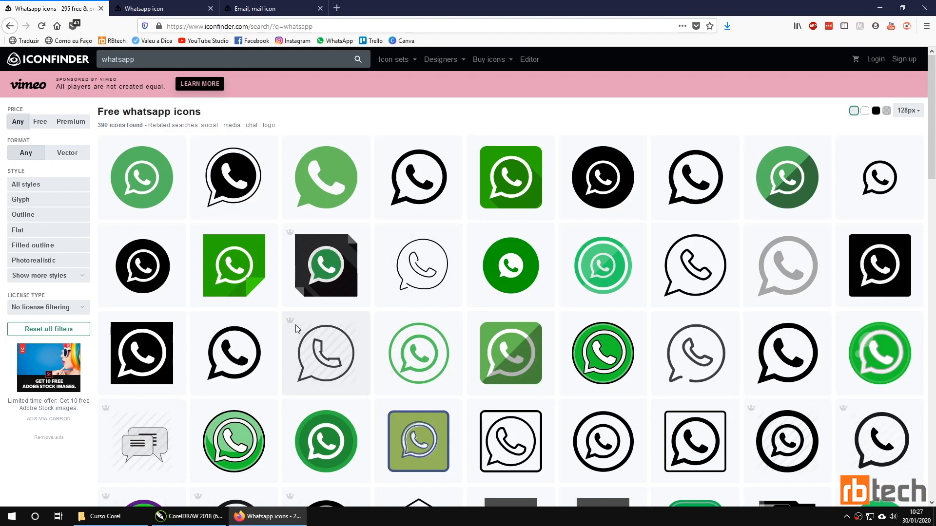
left_click(40, 125)
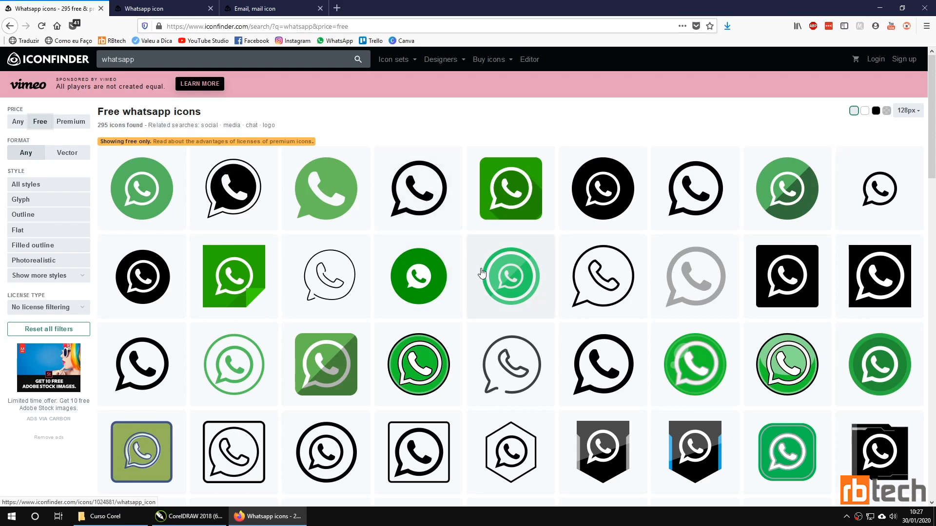
Step: Download the black WhatsApp icon as a 512 px PNG into the bitmaps folder
left_click(702, 198)
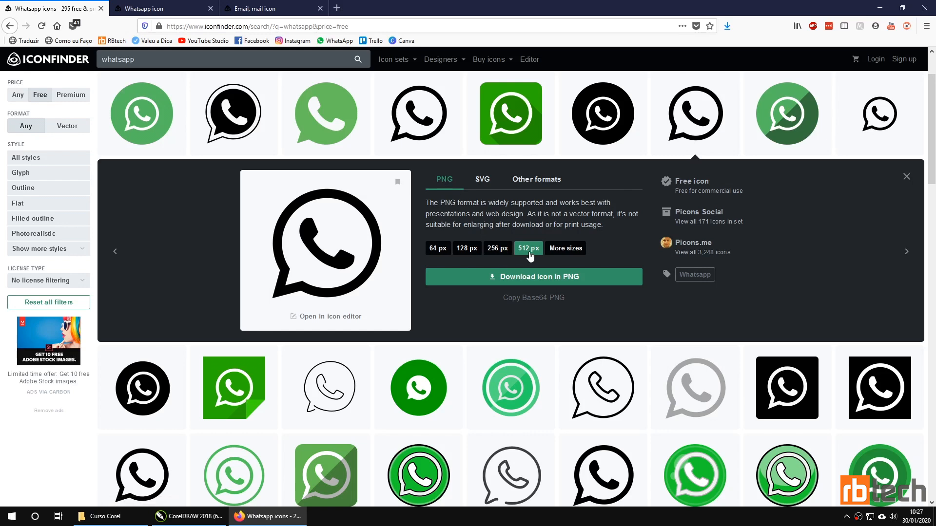
left_click(542, 278)
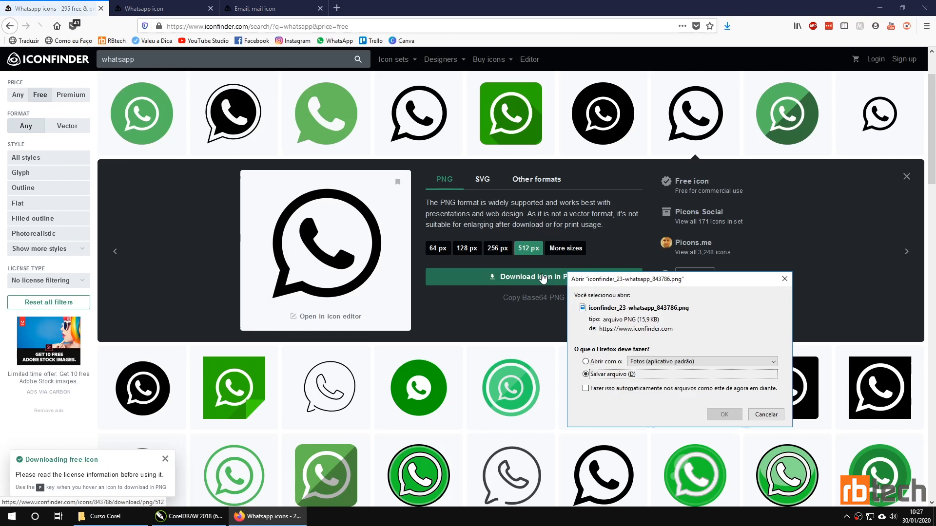
left_click(729, 418)
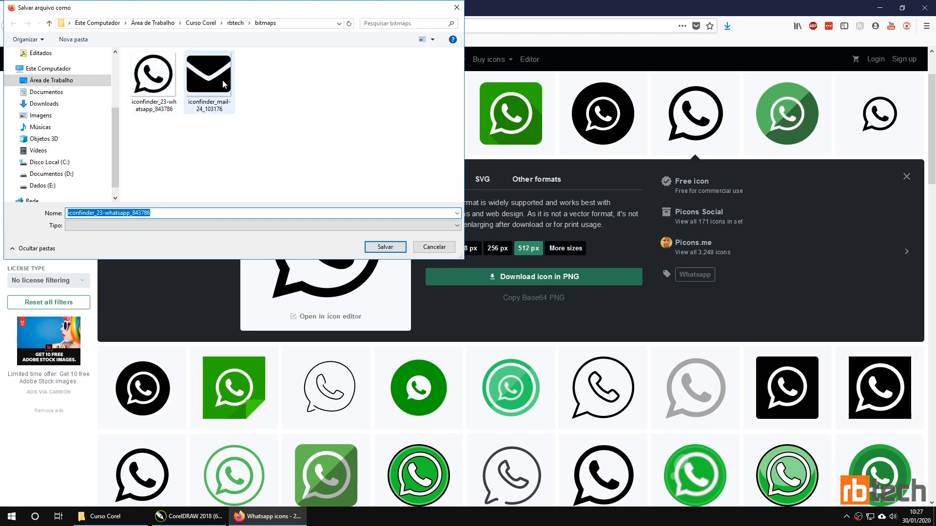
left_click(402, 249)
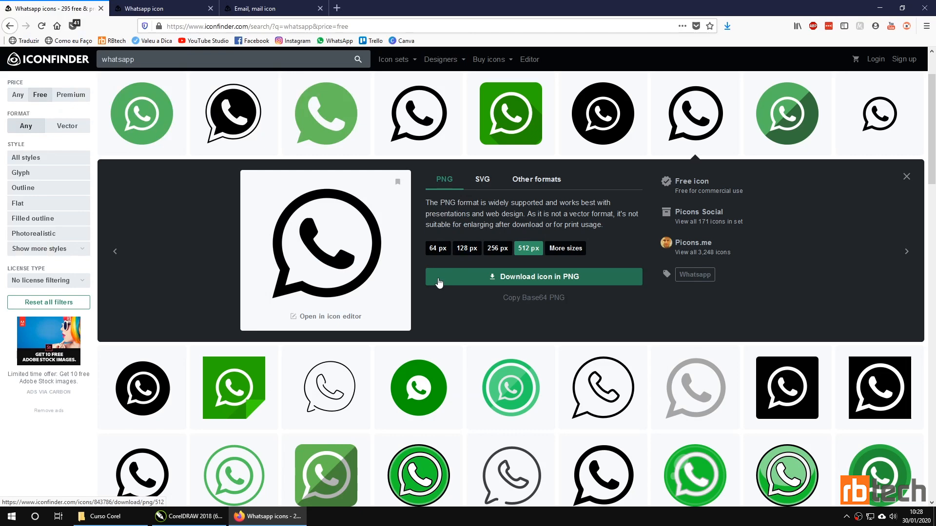
Step: Import the WhatsApp PNG from the bitmaps folder into the CorelDRAW card
left_click(190, 516)
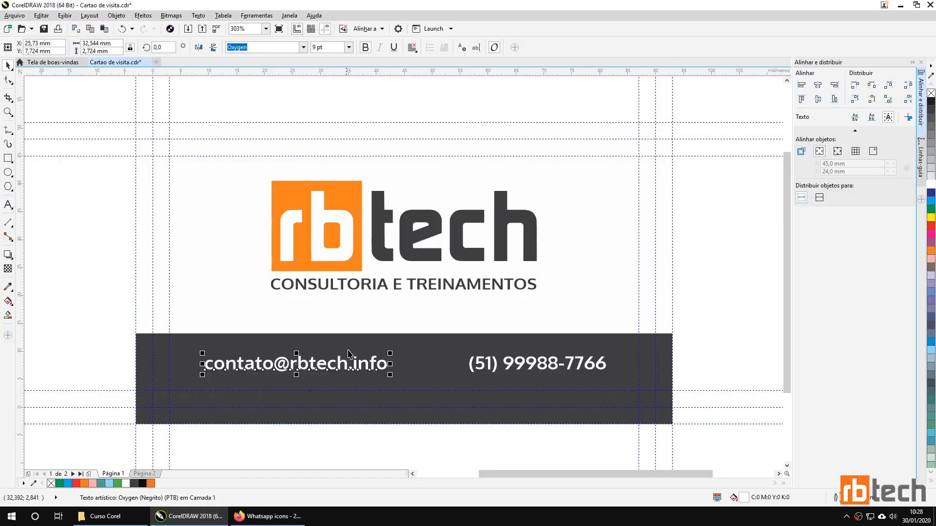
left_click(238, 307)
left_click(188, 29)
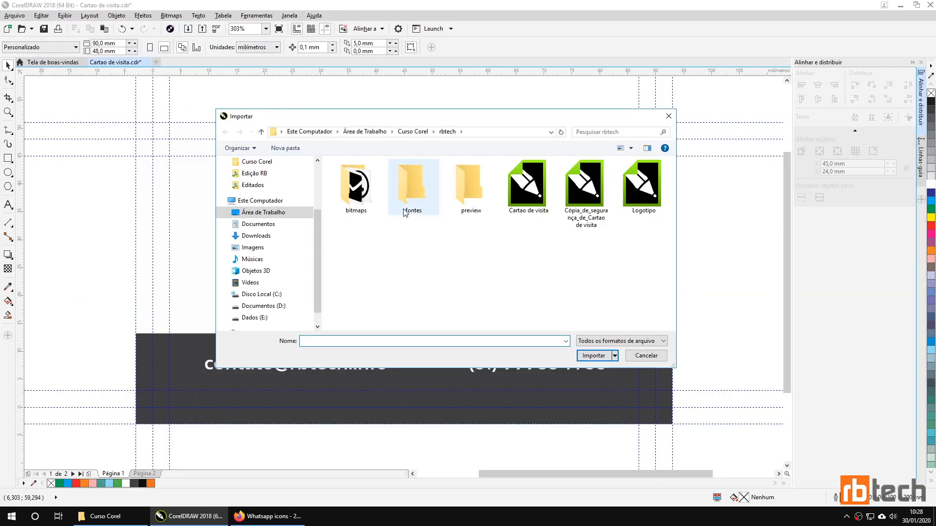
double_click(355, 190)
left_click(358, 195)
double_click(356, 194)
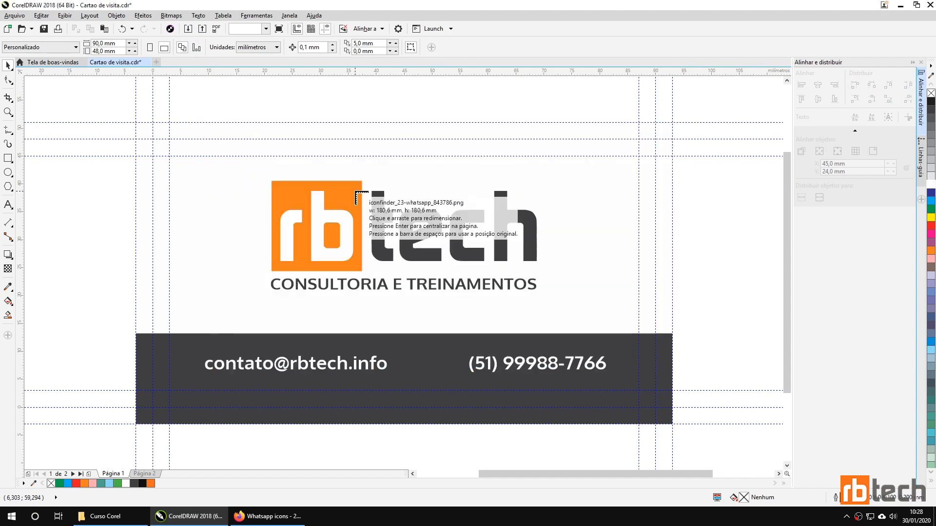
Step: Place the WhatsApp icon left of the card, trace it as a Logo outline and fill it white
left_click_drag(144, 252, 139, 237)
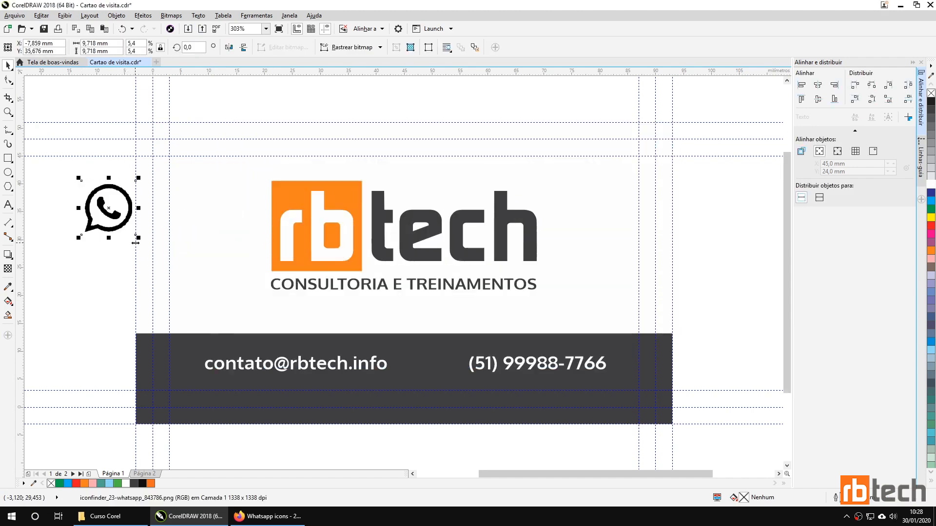
right_click(99, 196)
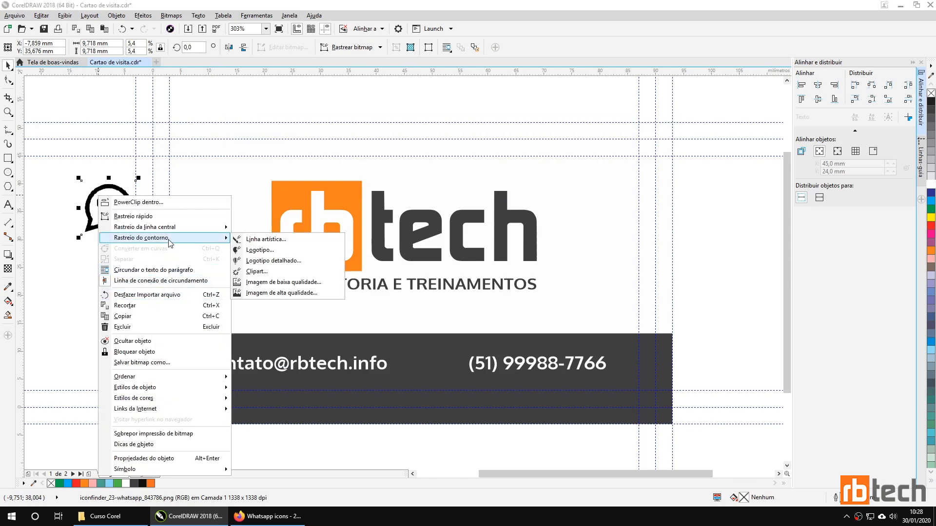
left_click(366, 48)
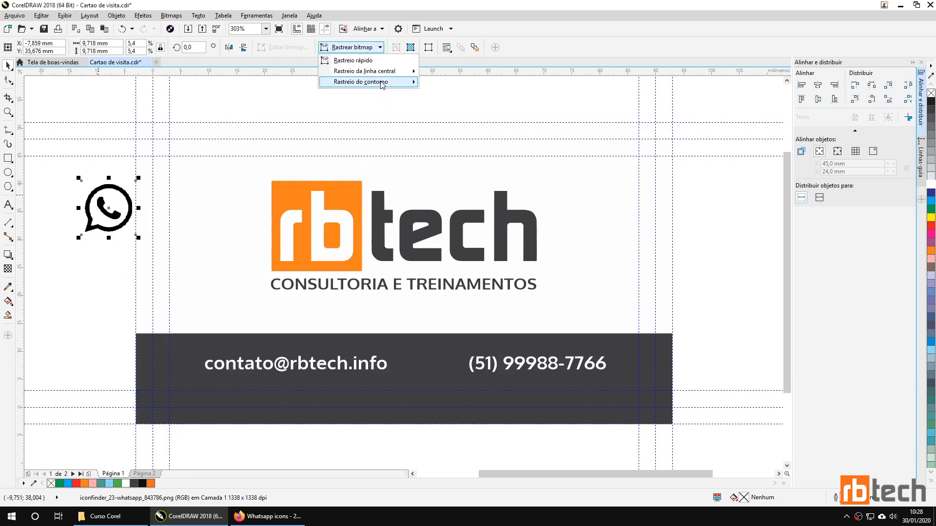
mouse_move(382, 82)
left_click(443, 93)
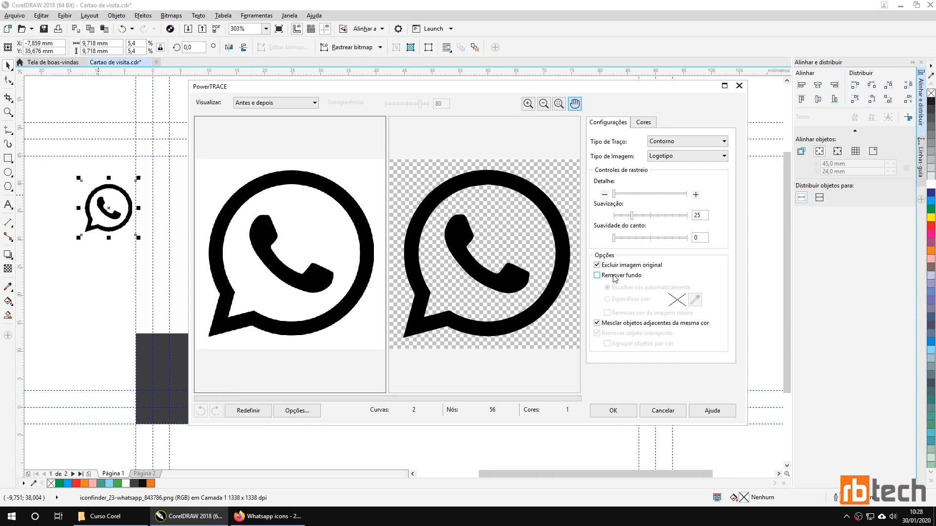
left_click(614, 410)
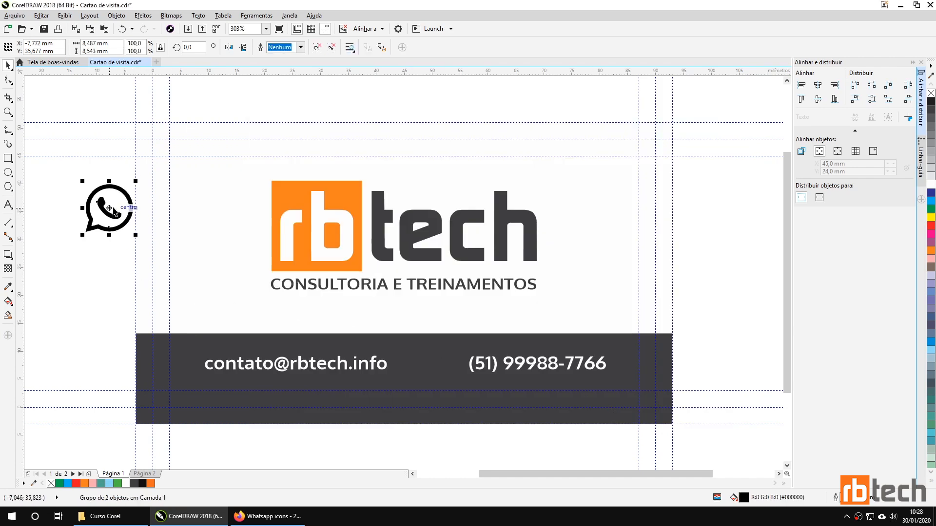
left_click(931, 183)
Step: Move the WhatsApp icon onto the band, then import the envelope icon and trace it as a logo
left_click_drag(103, 207, 428, 357)
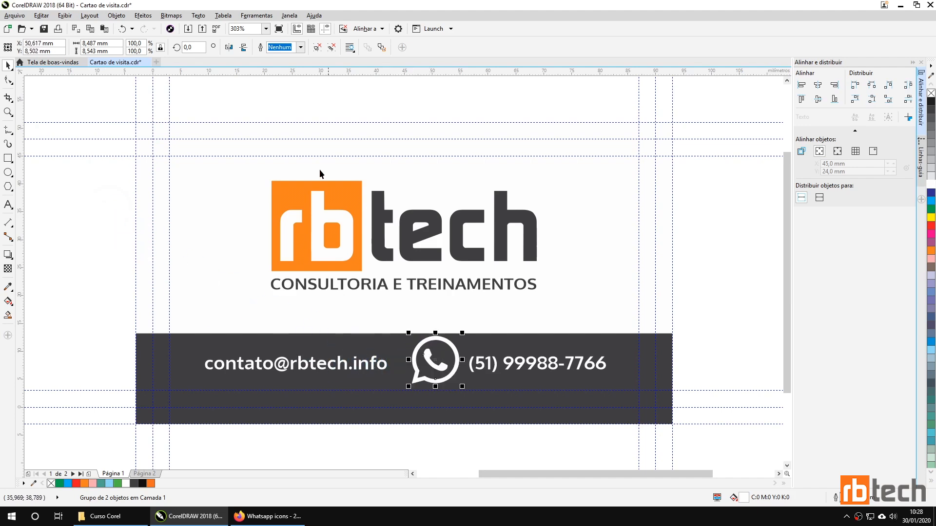
left_click(188, 28)
double_click(412, 183)
left_click_drag(72, 186, 128, 236)
left_click(380, 47)
left_click(451, 96)
left_click(614, 413)
Step: Place the traced envelope before the email text and shrink it to 3.5 mm tall
left_click_drag(112, 218, 188, 374)
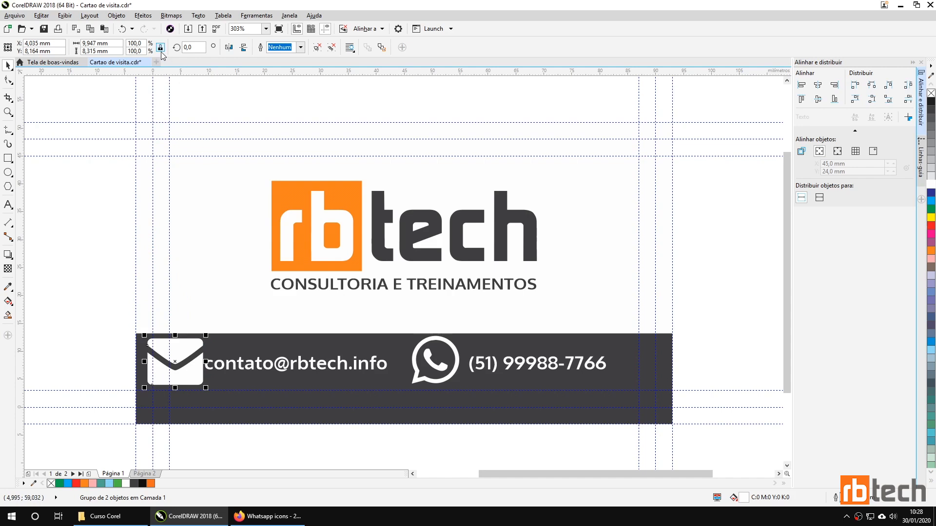
left_click_drag(109, 51, 81, 52)
type("3,5")
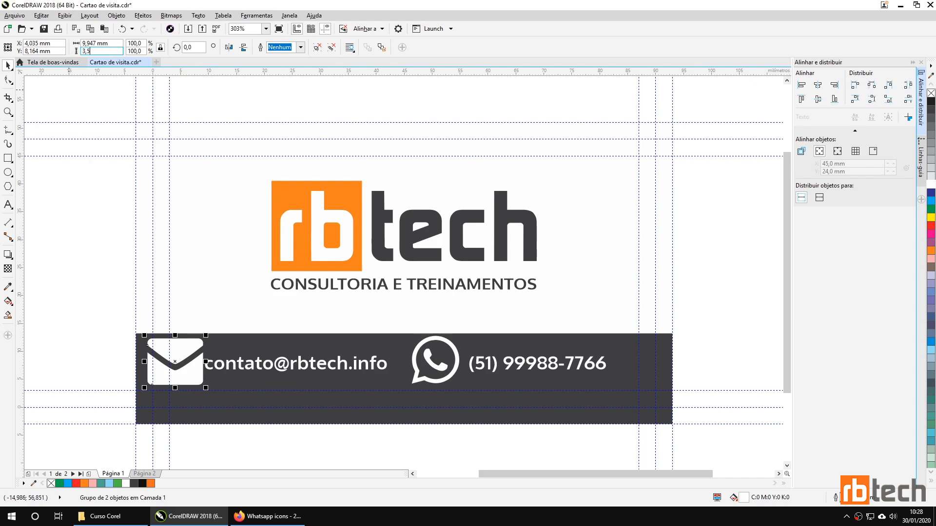
key("Return")
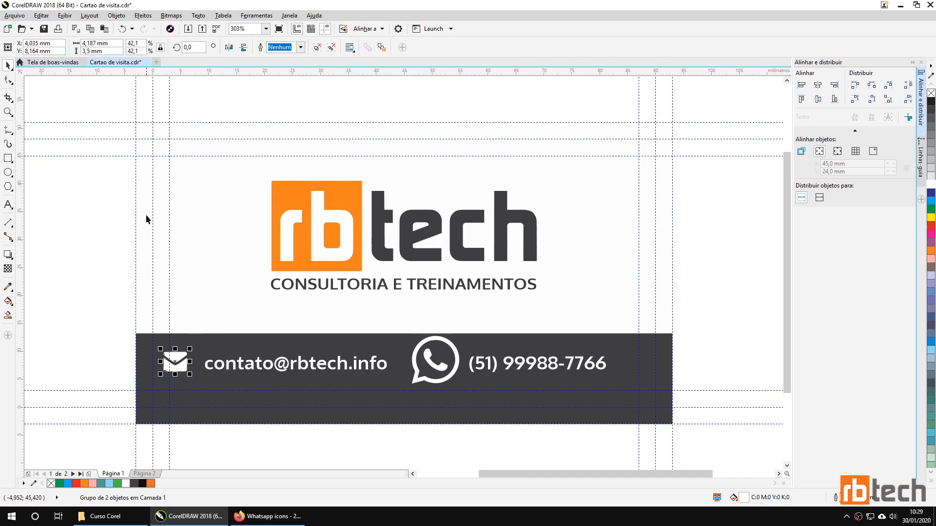
left_click_drag(177, 362, 190, 365)
Step: Shrink the WhatsApp icon to 3,5 mm tall
left_click(419, 377)
left_click(95, 51)
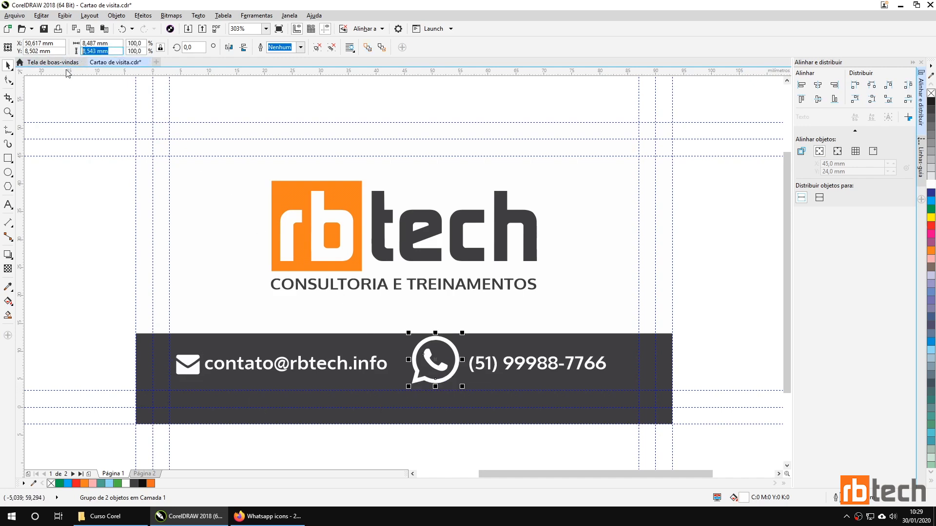
type("3,5")
key("Return")
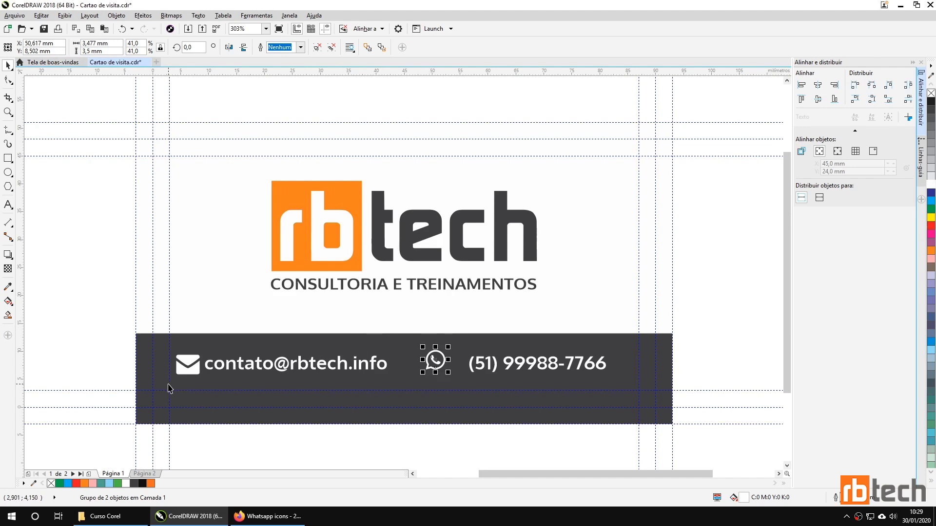
Step: Centre the email text vertically on the envelope icon and group them
scroll(180, 389, "up", 2)
scroll(179, 389, "up", 2)
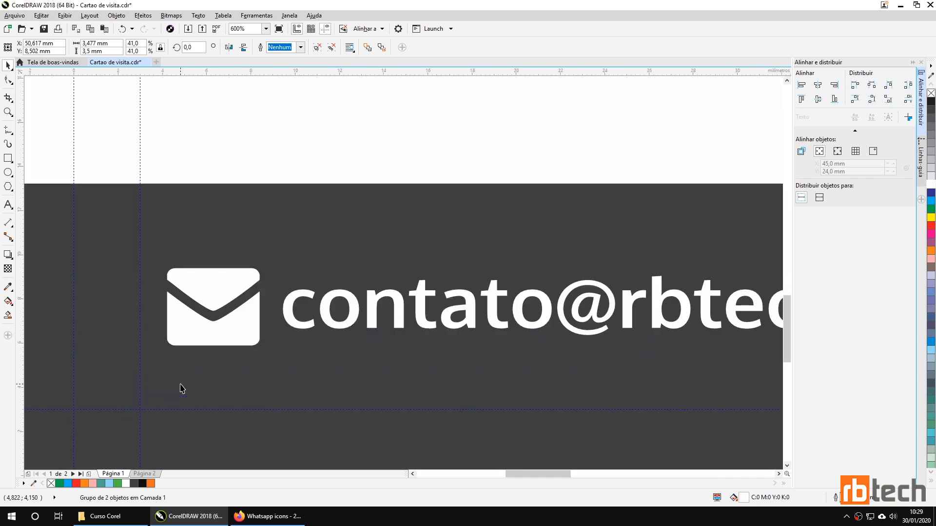
left_click(291, 311, "ctrl")
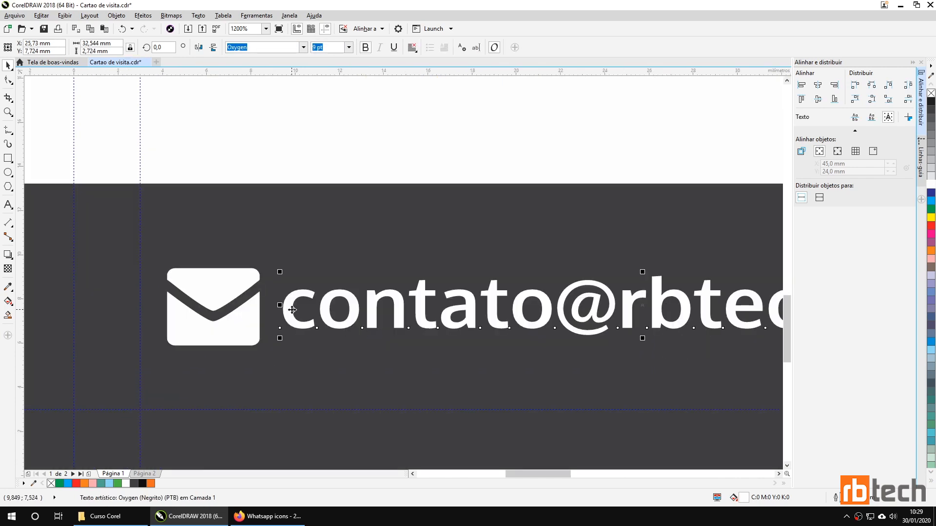
key("Right")
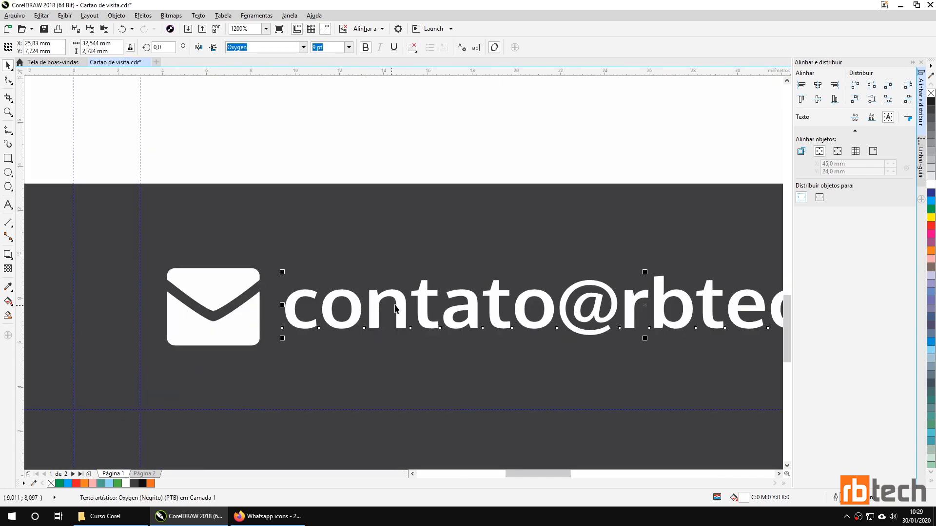
left_click(245, 330, "shift")
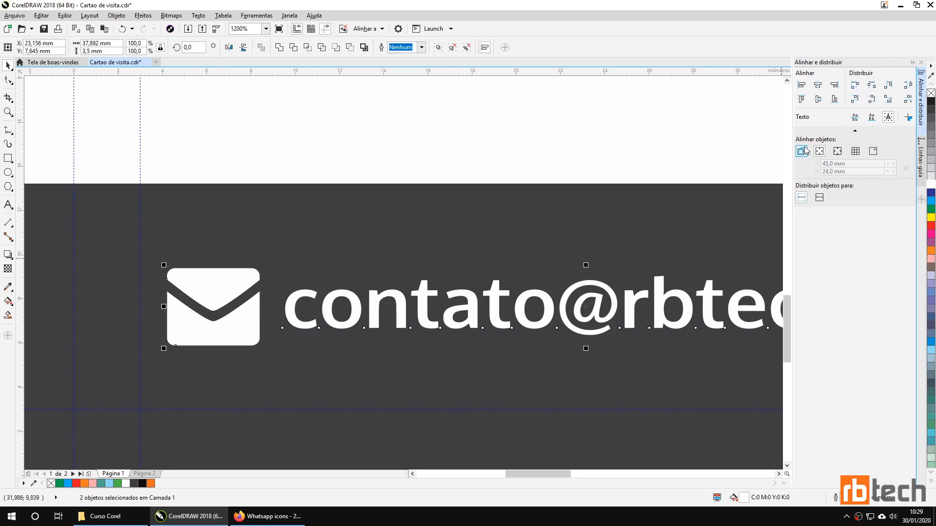
left_click(818, 99)
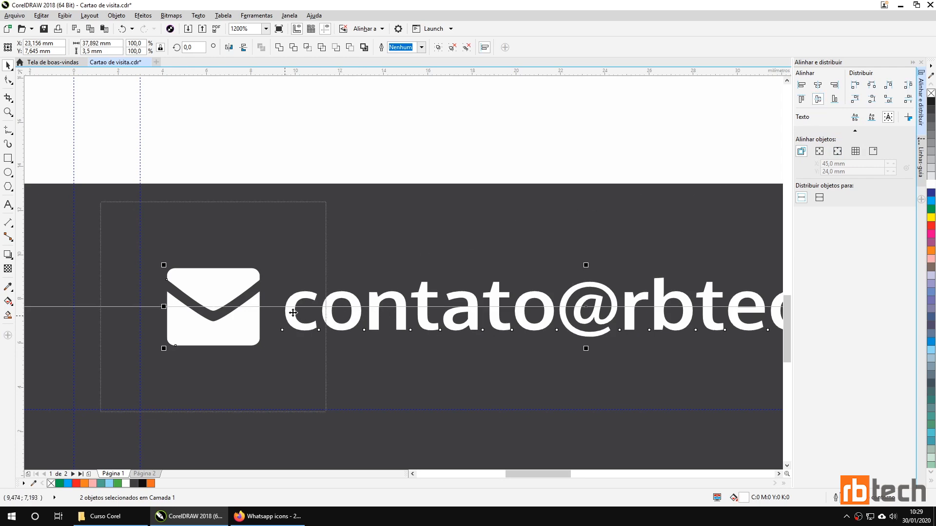
left_click(438, 47)
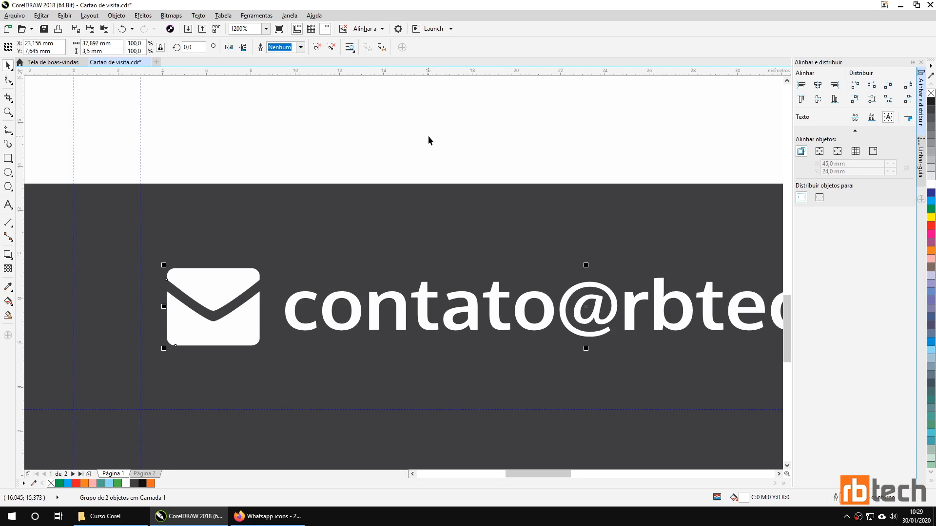
Step: Move the phone number beside the WhatsApp icon, centre them vertically, and group them with Ctrl+G
scroll(427, 135, "down", 5)
scroll(418, 253, "up", 1)
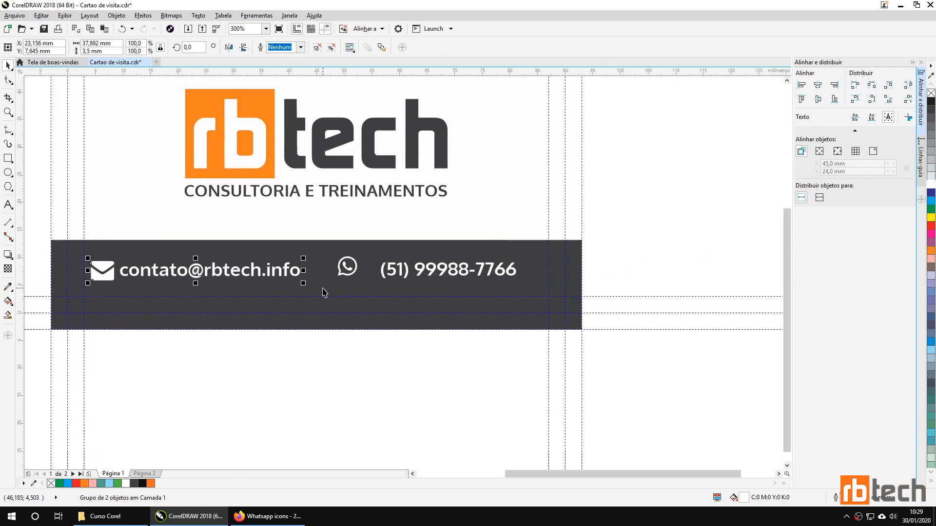
scroll(424, 291, "up", 2)
left_click(392, 266)
left_click_drag(392, 266, 370, 264)
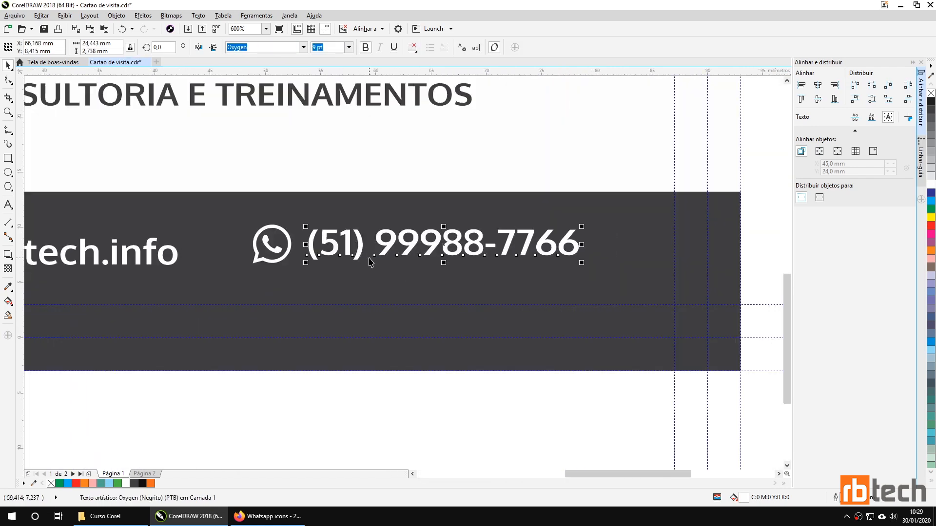
left_click(282, 258, "shift")
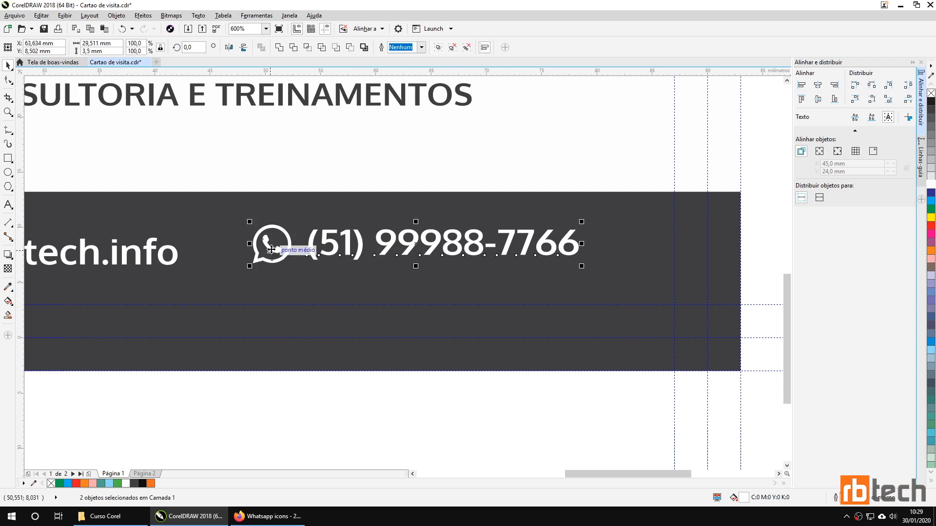
left_click(819, 100)
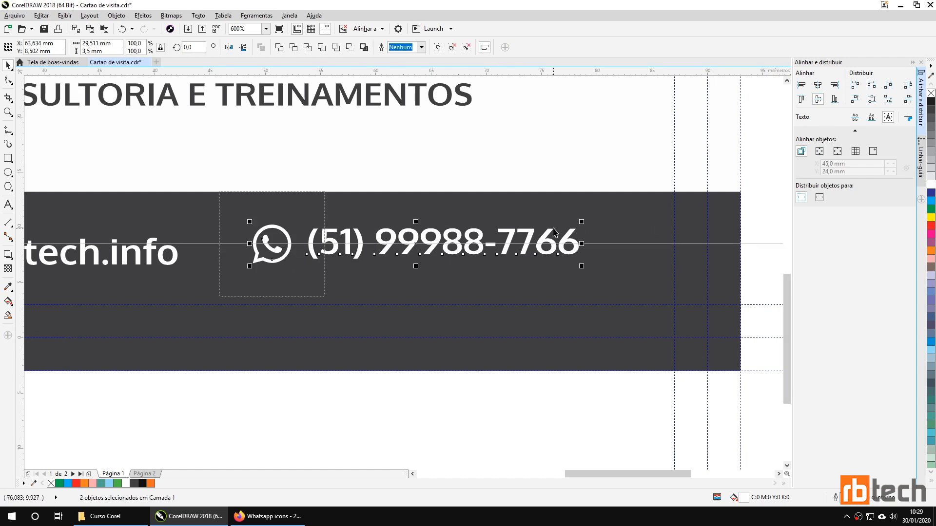
key("ctrl+g")
Step: Level the email group and phone group vertically with each other
scroll(403, 221, "down", 2)
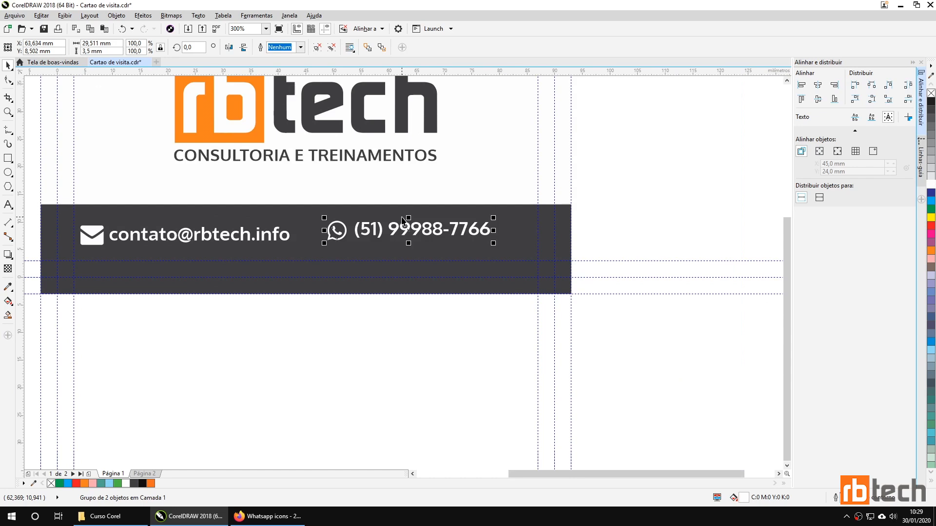
left_click(277, 242, "shift")
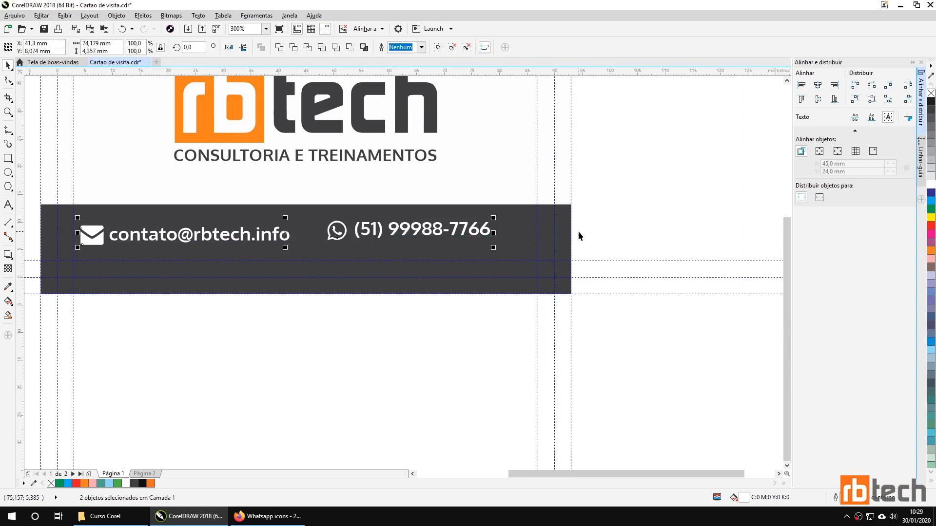
left_click(818, 99)
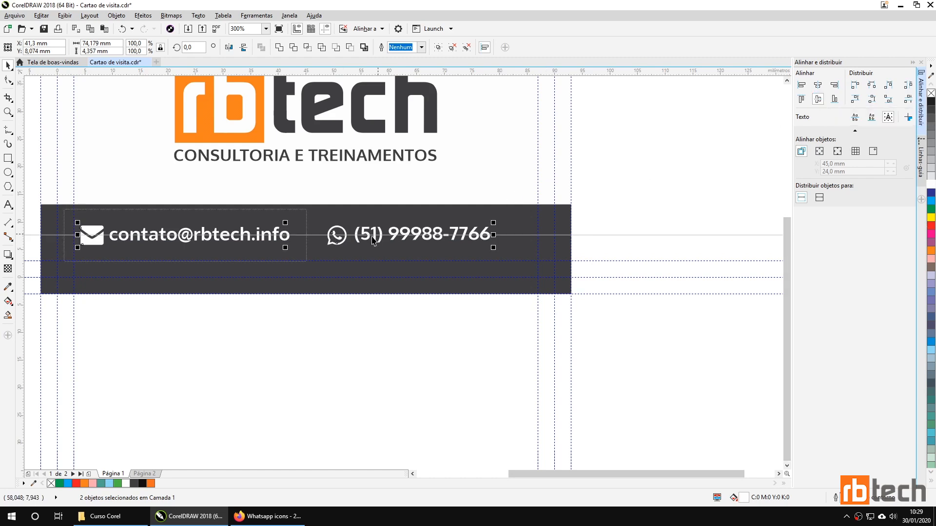
Step: Undo a misplaced page alignment, then level the email and phone groups and group them together
left_click(819, 152)
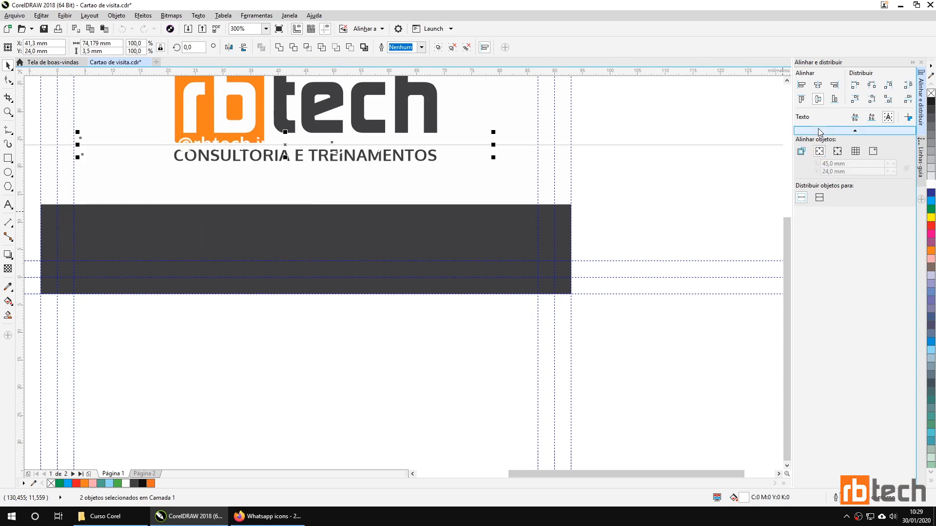
left_click(818, 86)
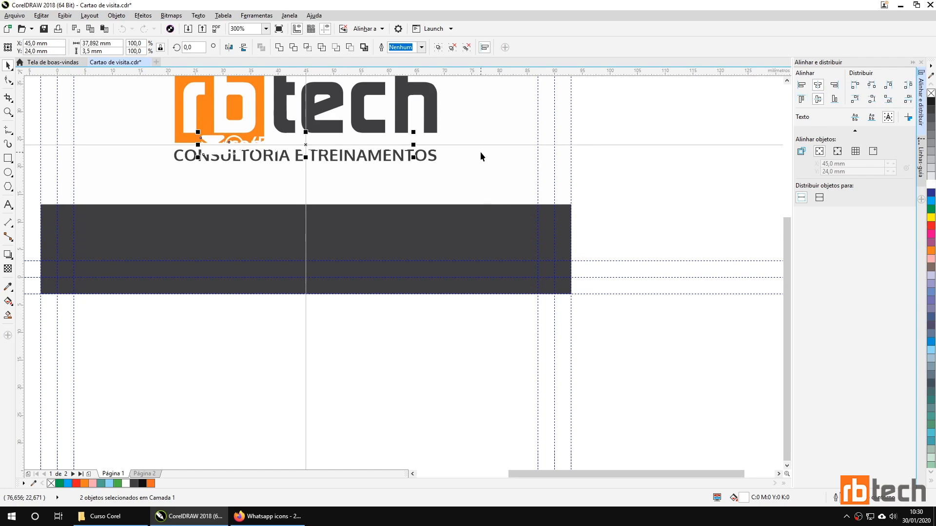
key("ctrl+z")
key("ctrl+z")
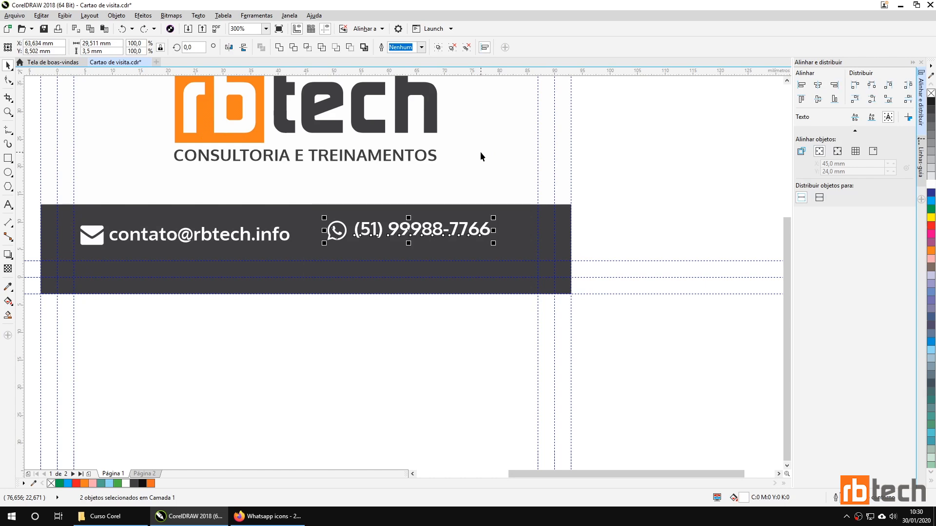
key("ctrl+g")
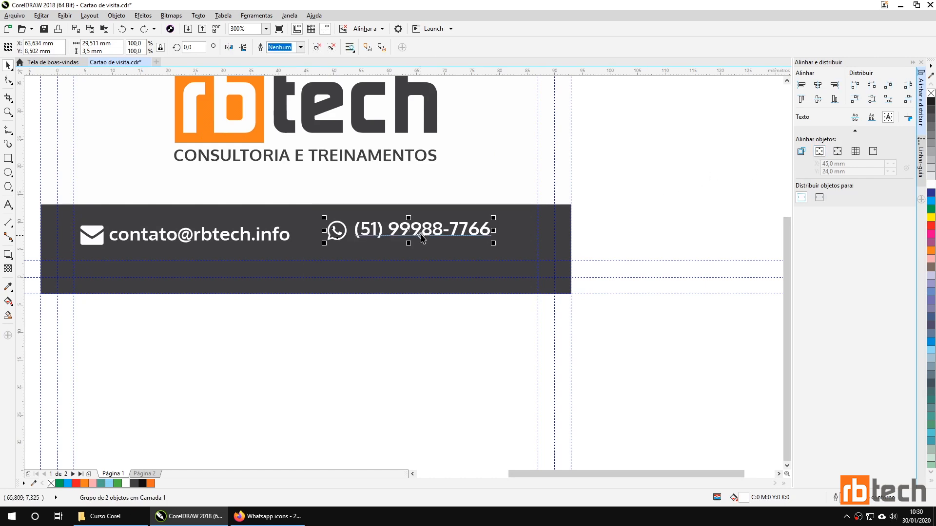
left_click(278, 236, "shift")
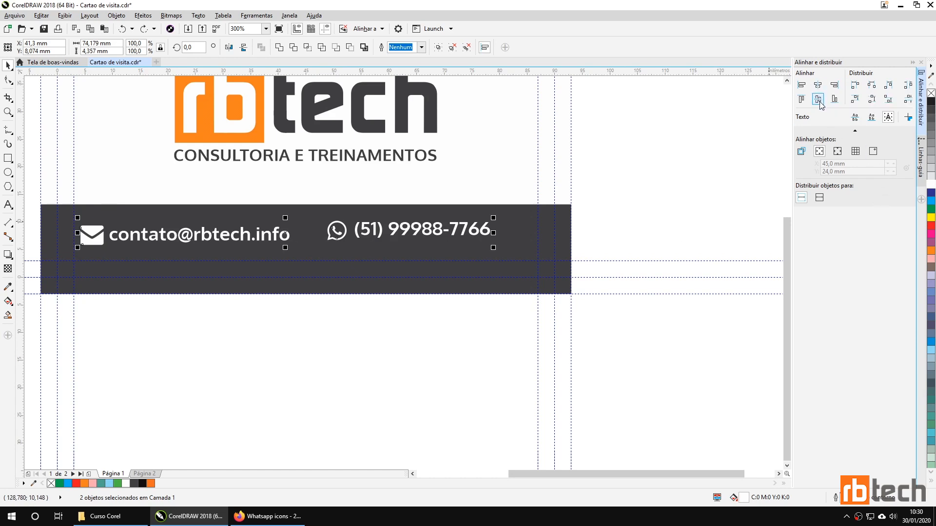
left_click(803, 152)
left_click(818, 99)
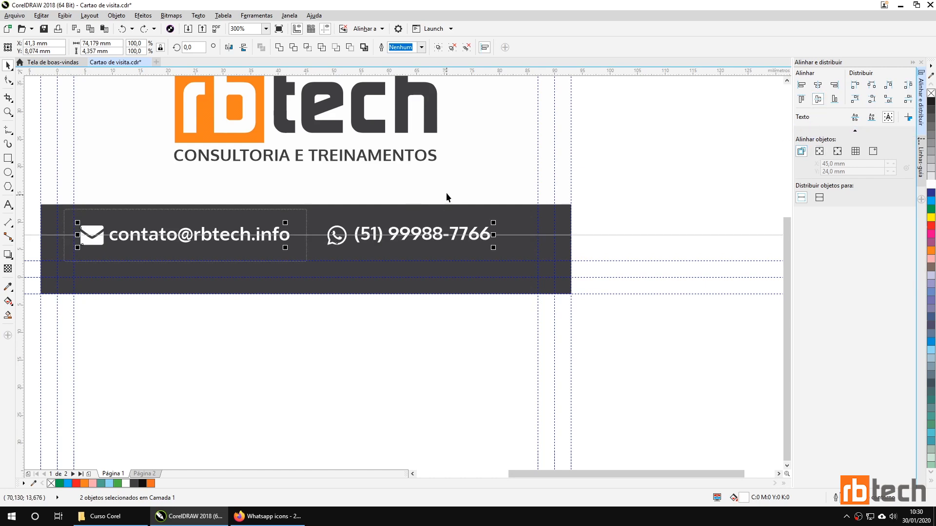
left_click(439, 47)
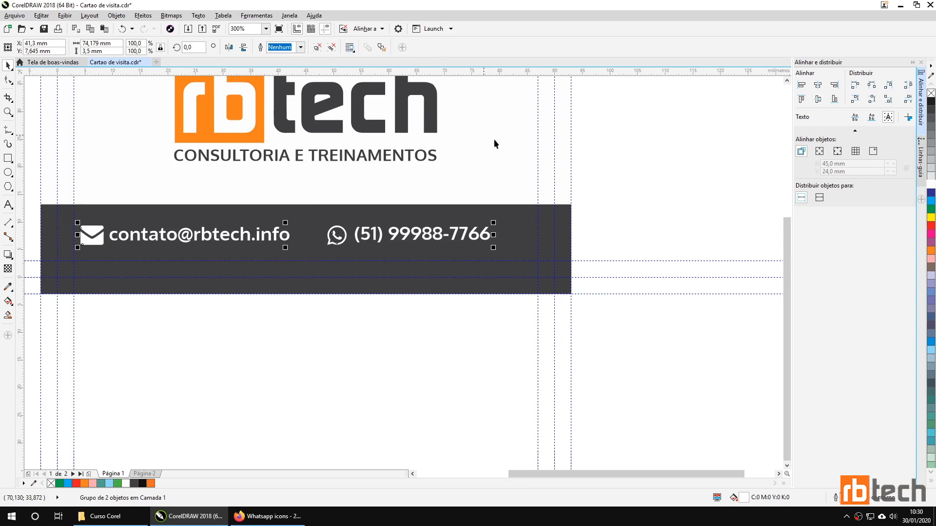
Step: Centre the combined contact line horizontally on the page
left_click(819, 152)
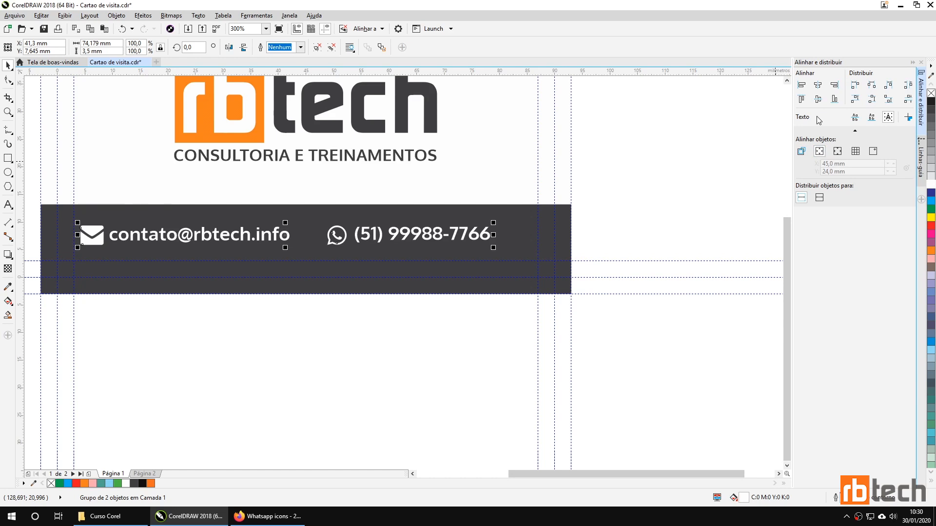
left_click(818, 87)
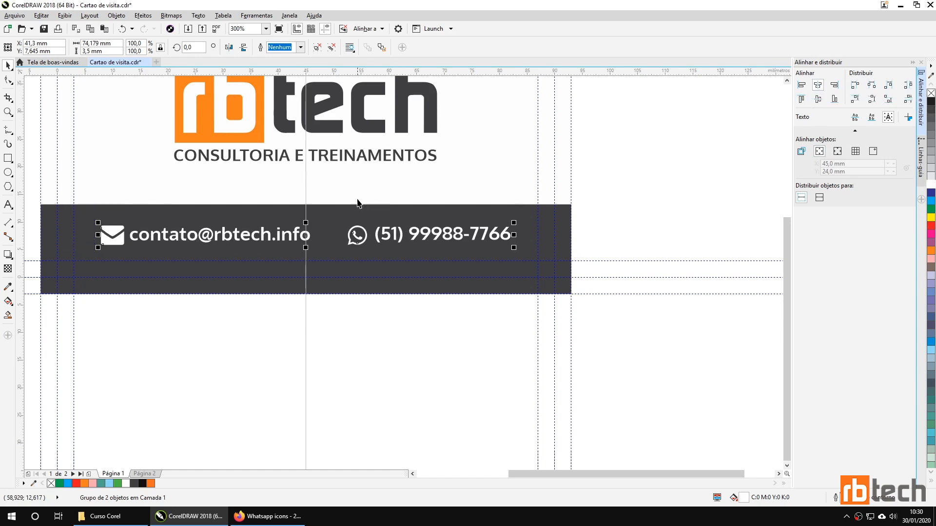
left_click(364, 316)
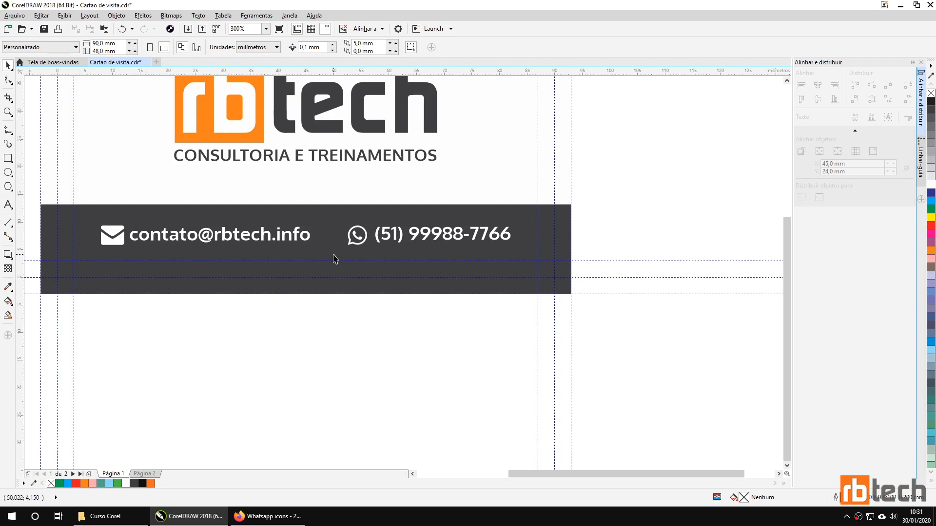
Step: Nudge the contact line up and back down within the band, then save Cartao de visita.cdr
key("shift+F4")
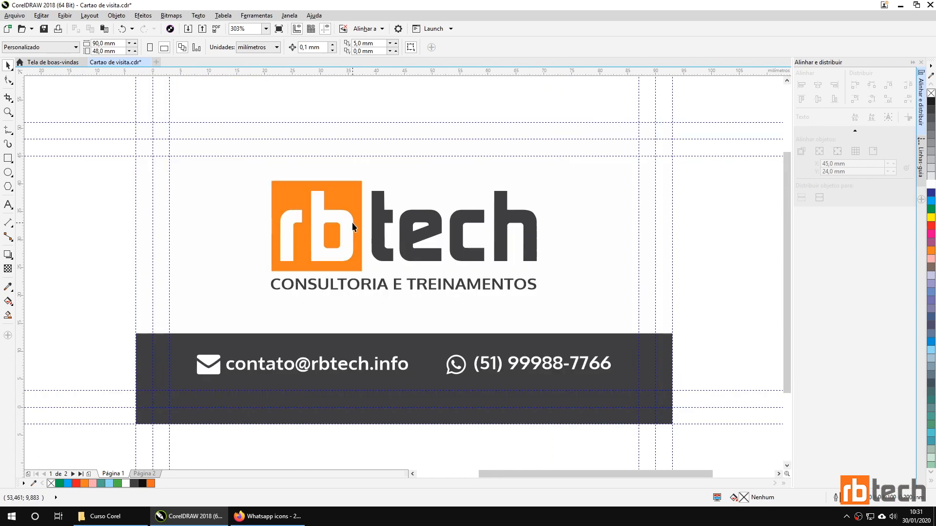
left_click(363, 361)
key("Up")
key("Up")
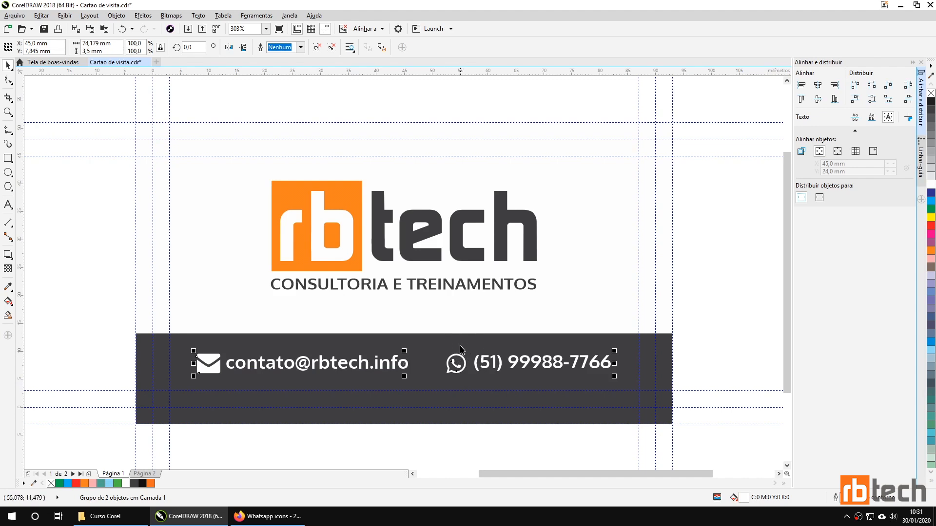
key("Down")
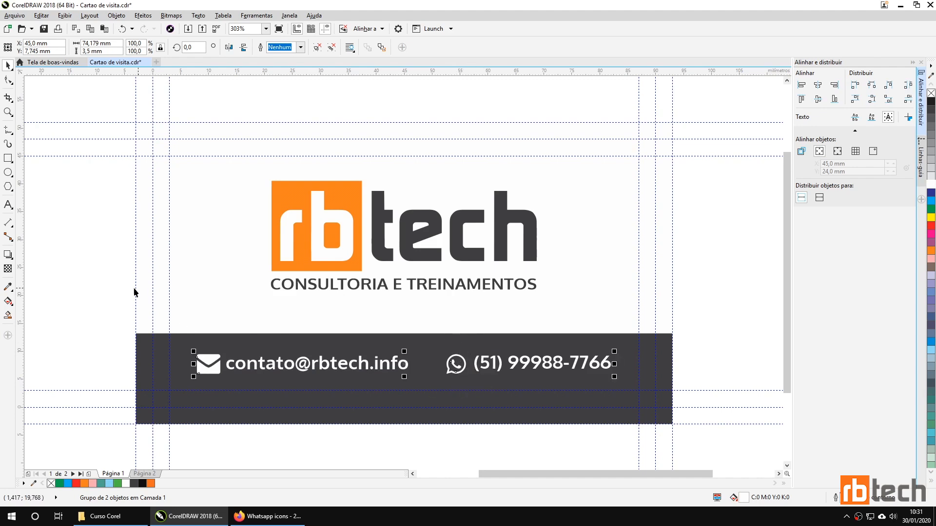
left_click(95, 282)
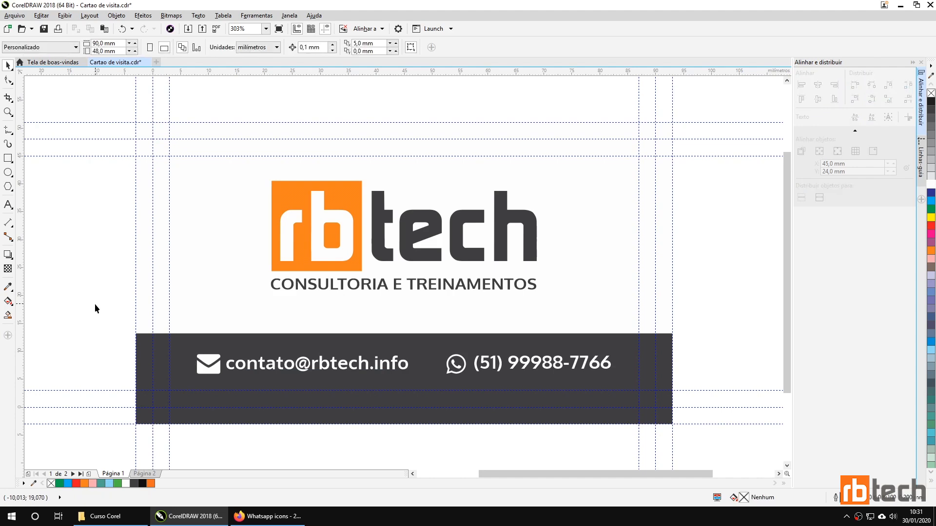
left_click(44, 29)
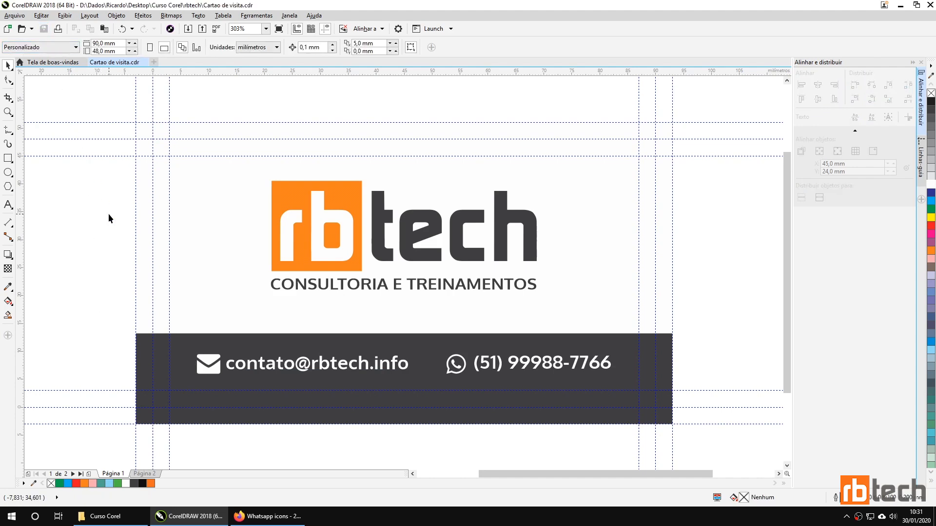